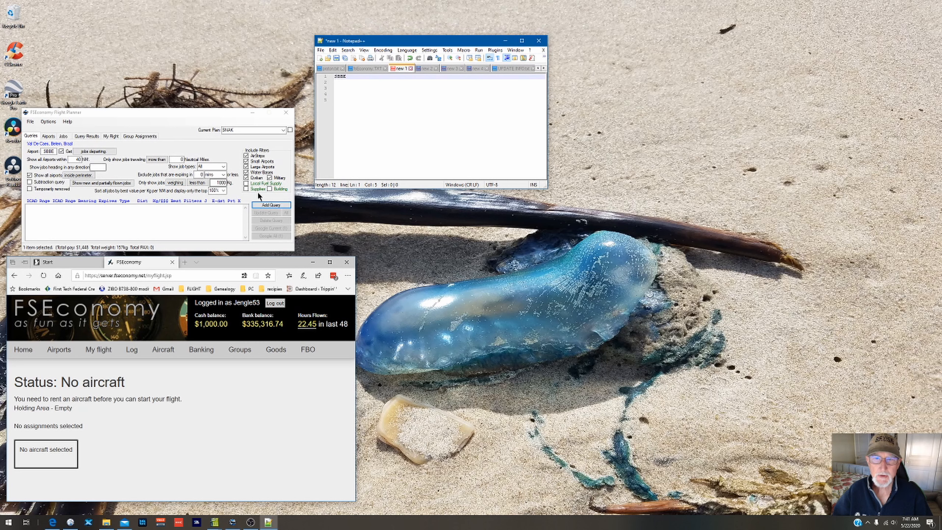
Step: Add the query for jobs departing airports within 40 NM of SBBE and map it in Google Earth
click(275, 206)
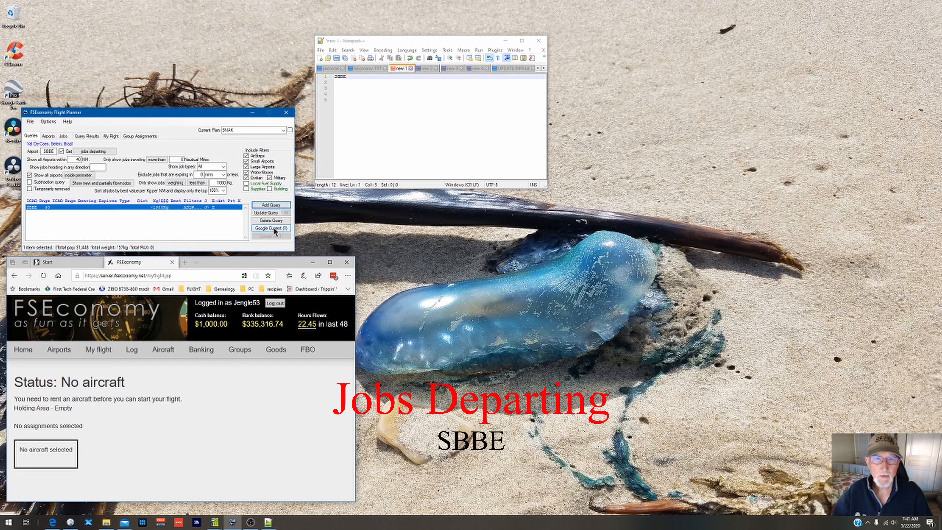
click(274, 228)
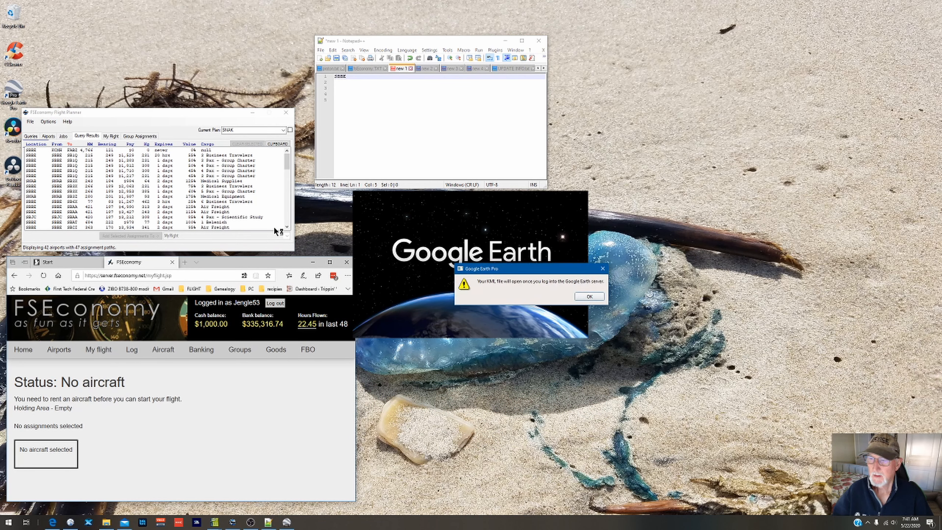
click(593, 302)
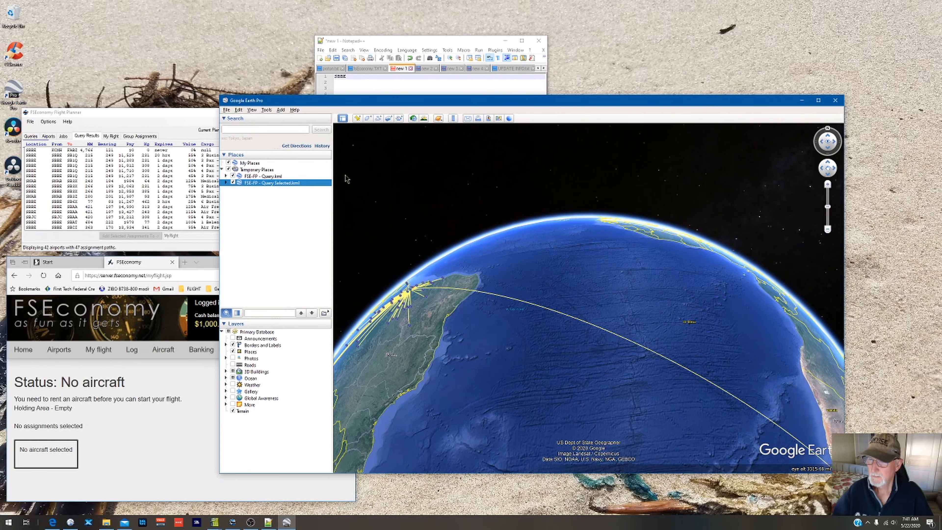
Step: Inspect the mapped job routes around SBBE and move the Google Earth window clear of the flight planner
drag(374, 263, 554, 353)
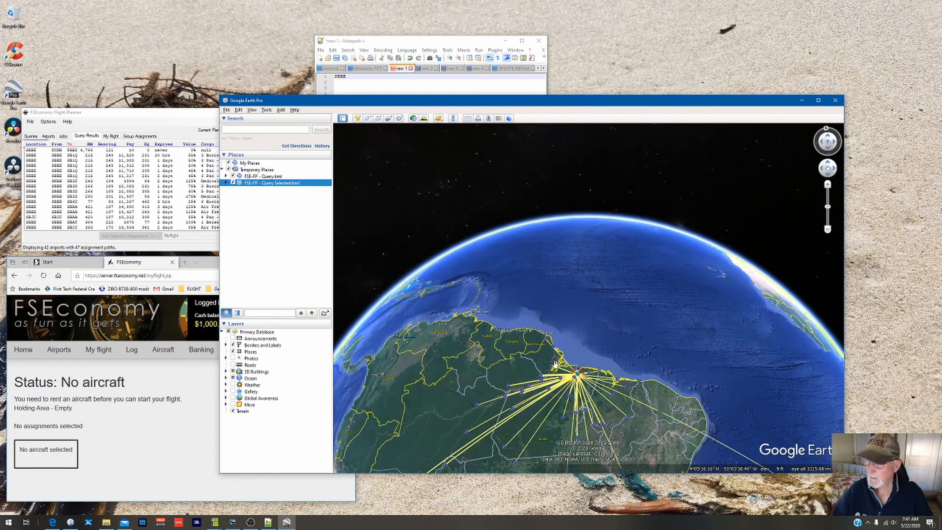
scroll(560, 368, up, 5)
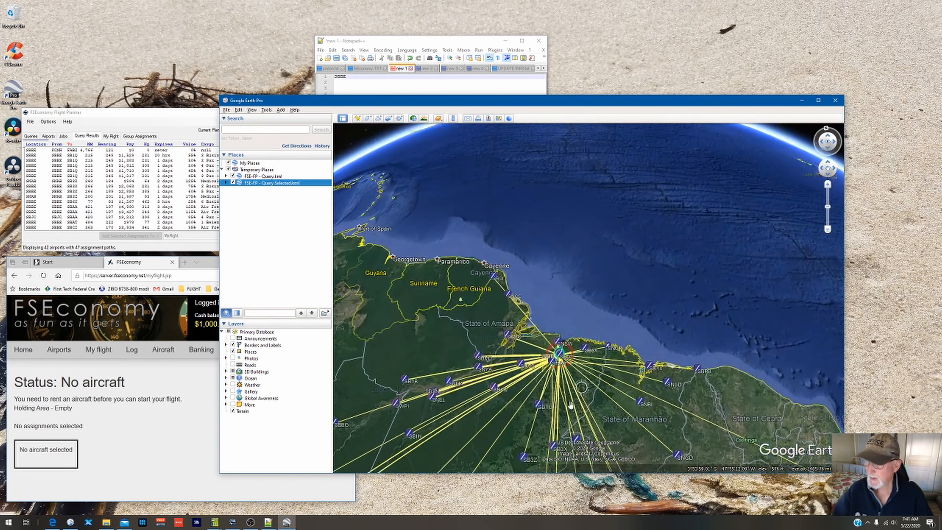
scroll(573, 405, up, 4)
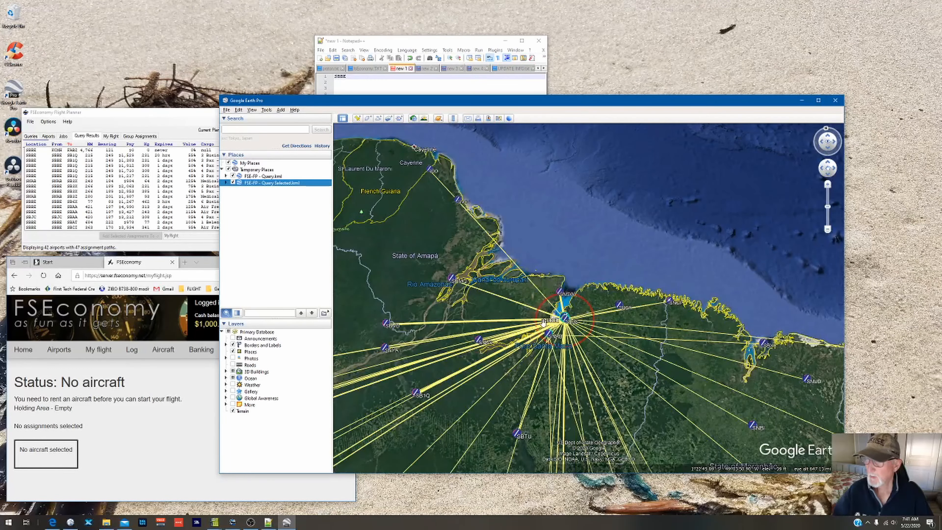
scroll(543, 322, up, 2)
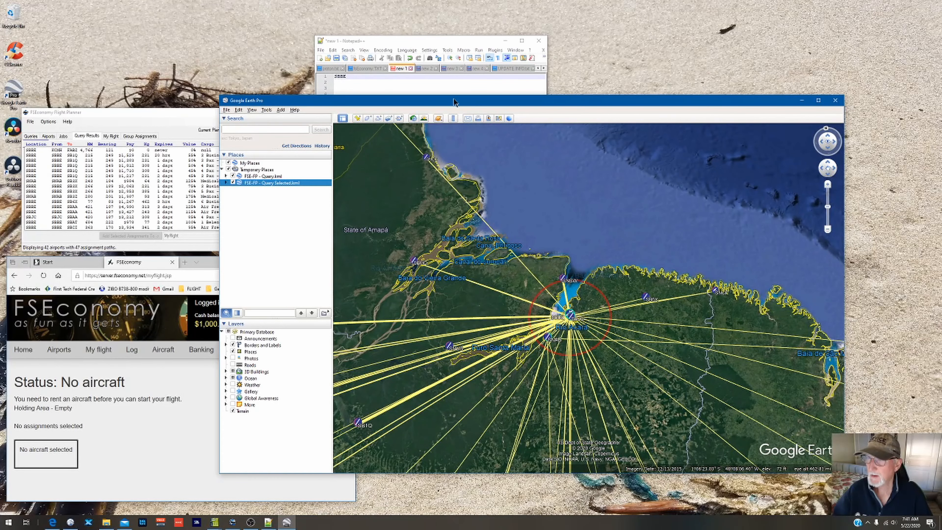
drag(451, 105, 518, 144)
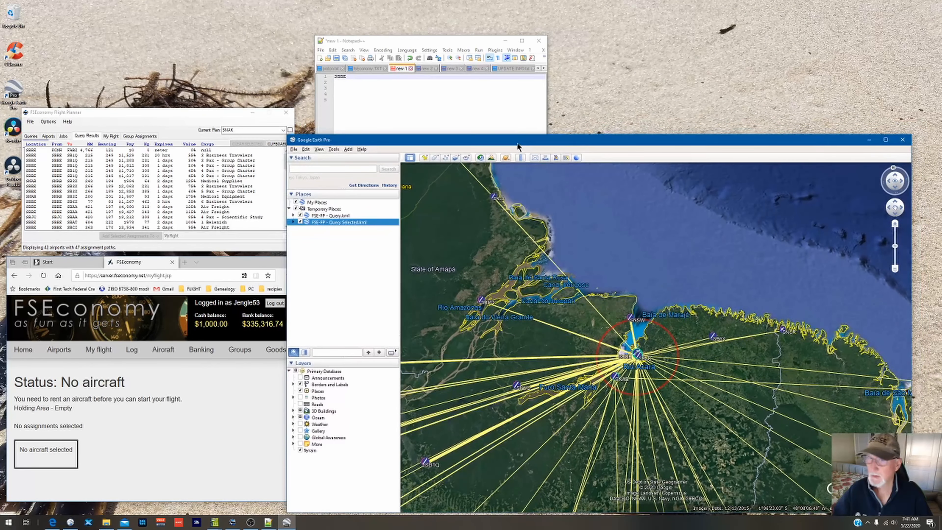
Step: Add a second query for jobs arriving at airports within 40 NM of MROC and map all queries in Google Earth
click(29, 137)
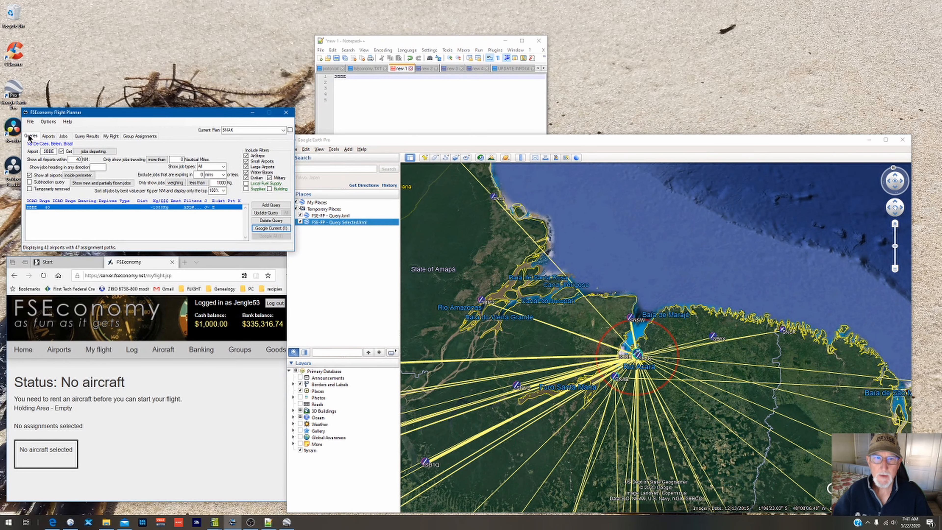
double_click(47, 151)
text(MROC)
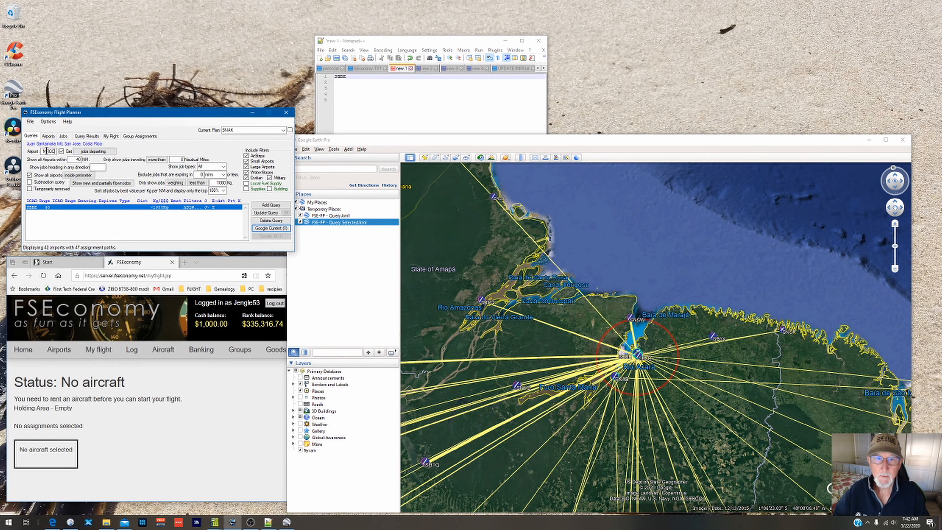
click(89, 152)
click(89, 152)
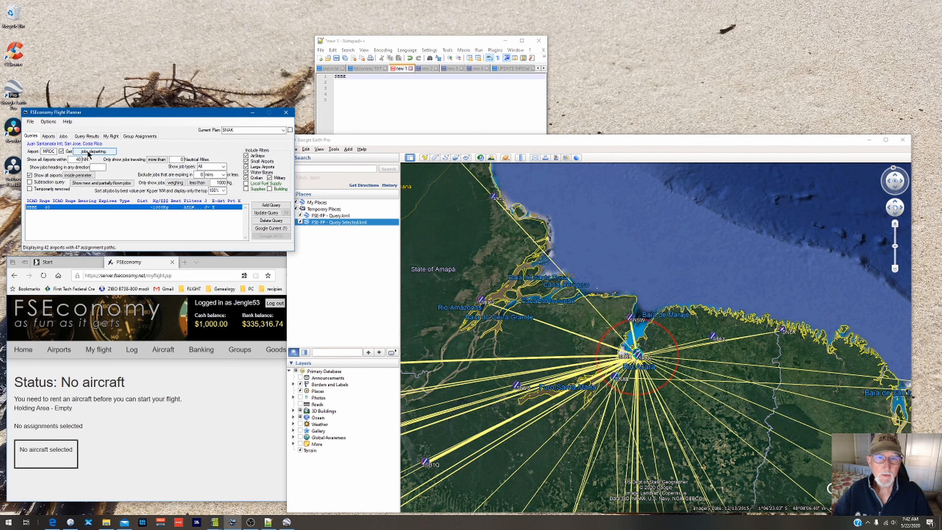
click(85, 152)
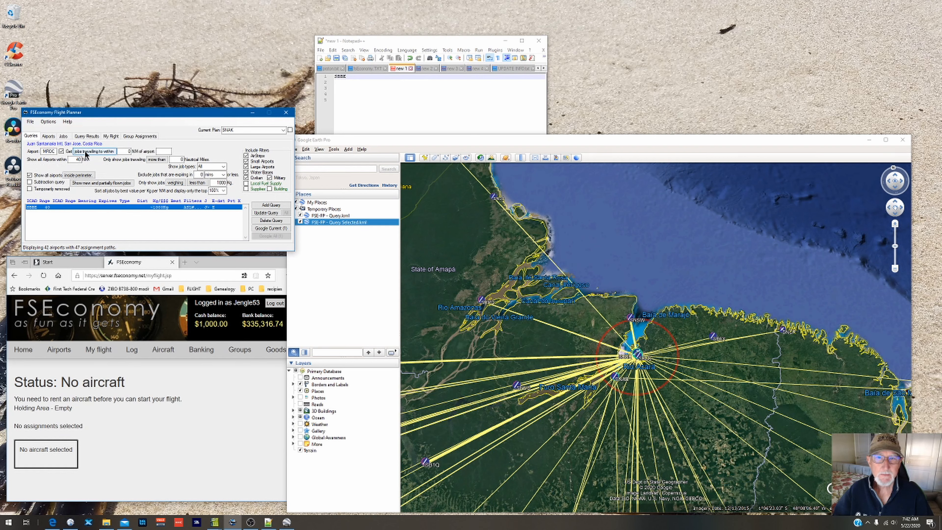
click(85, 152)
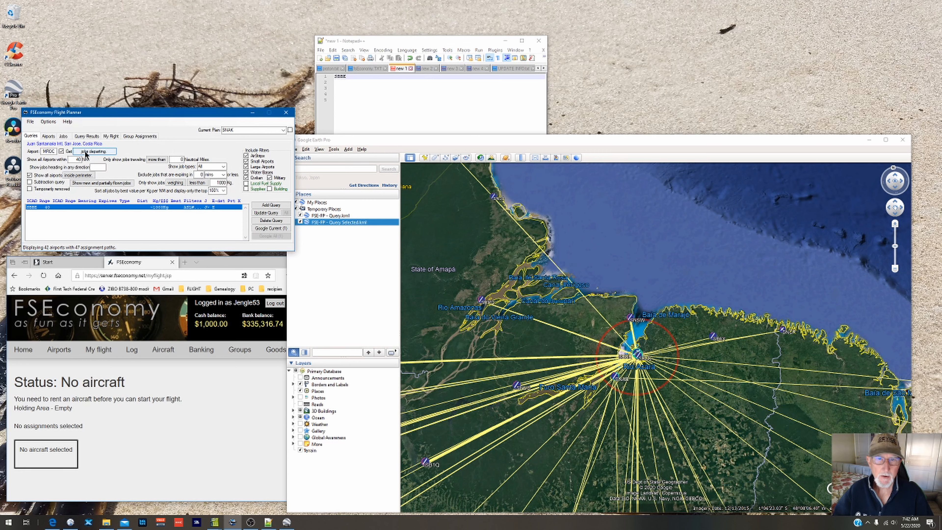
click(85, 152)
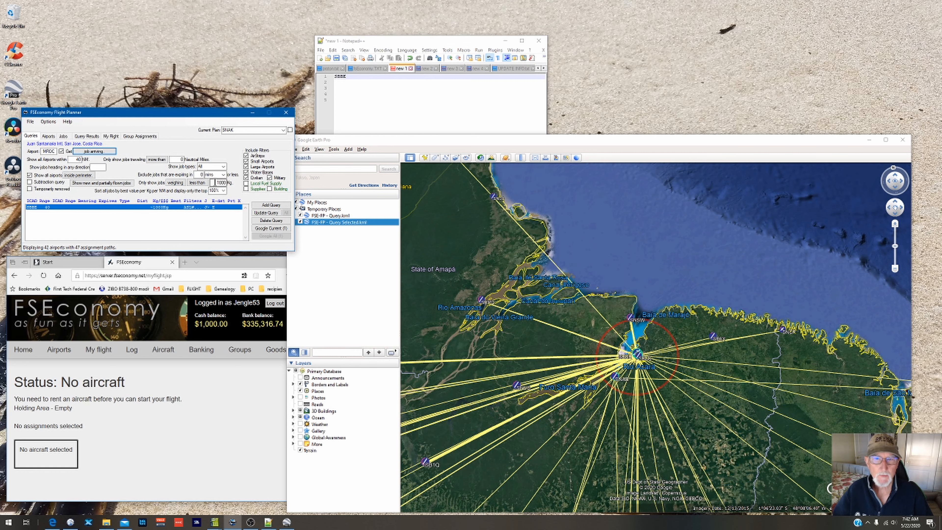
click(274, 206)
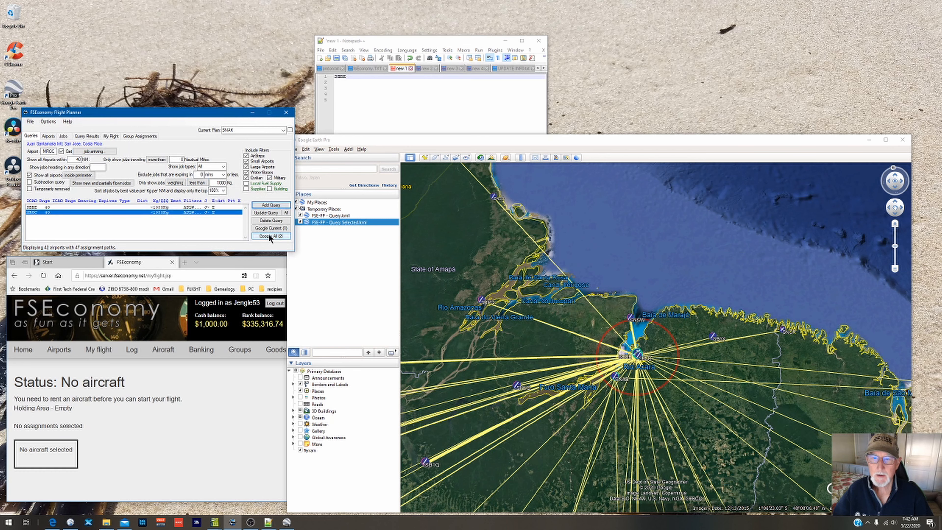
click(270, 236)
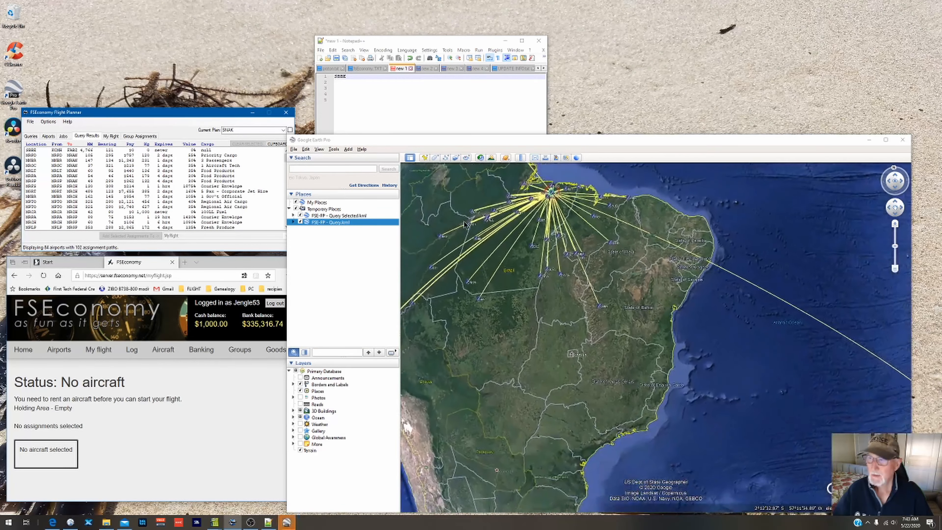
Step: Follow the long route from Costa Rica to Cuba and show the job details of its airport marker near Havana
drag(465, 225, 553, 336)
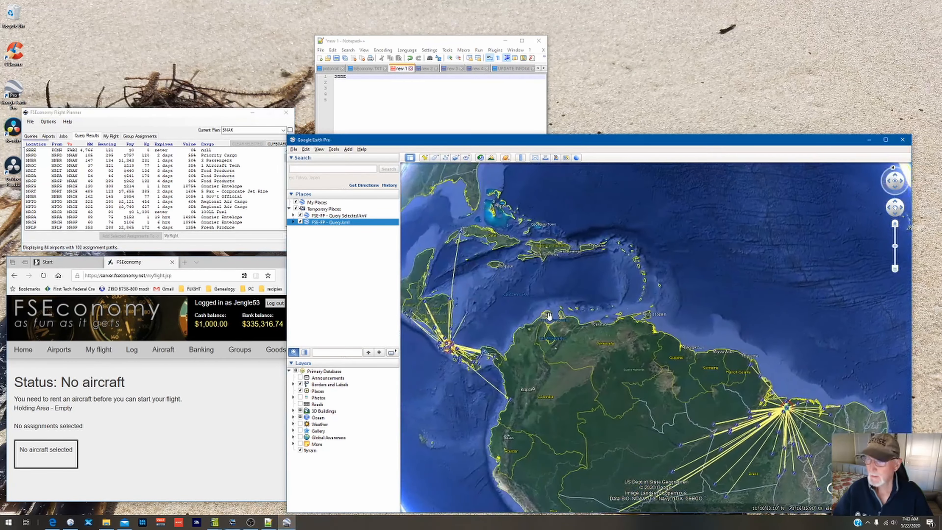
scroll(553, 336, down, 5)
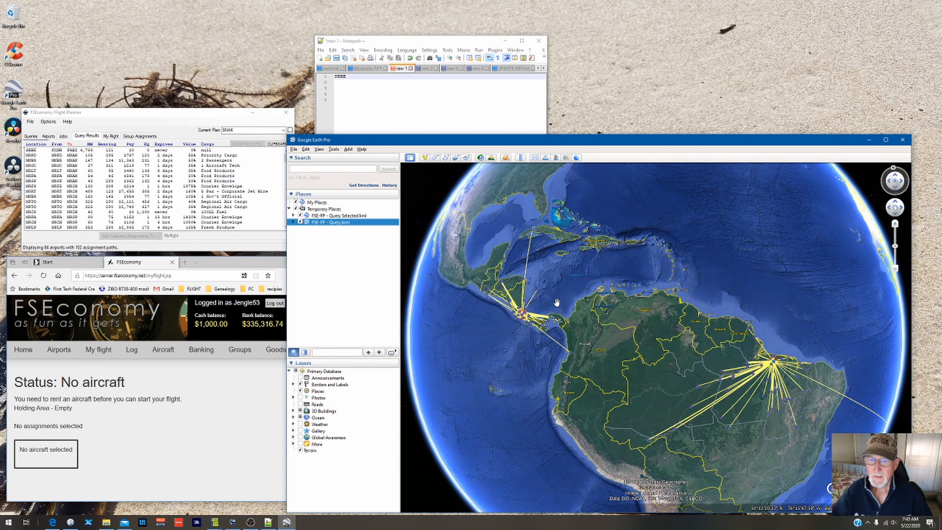
drag(668, 358, 649, 357)
drag(501, 367, 536, 360)
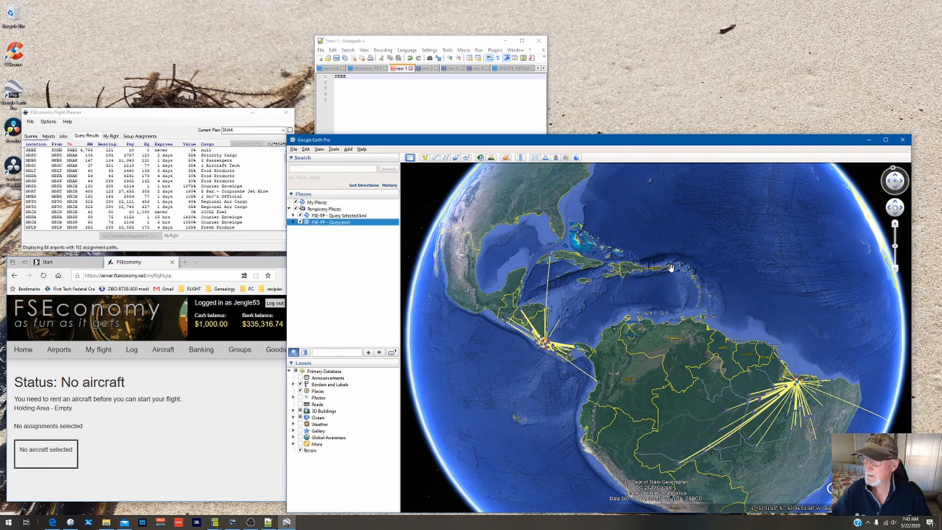
drag(532, 284, 546, 337)
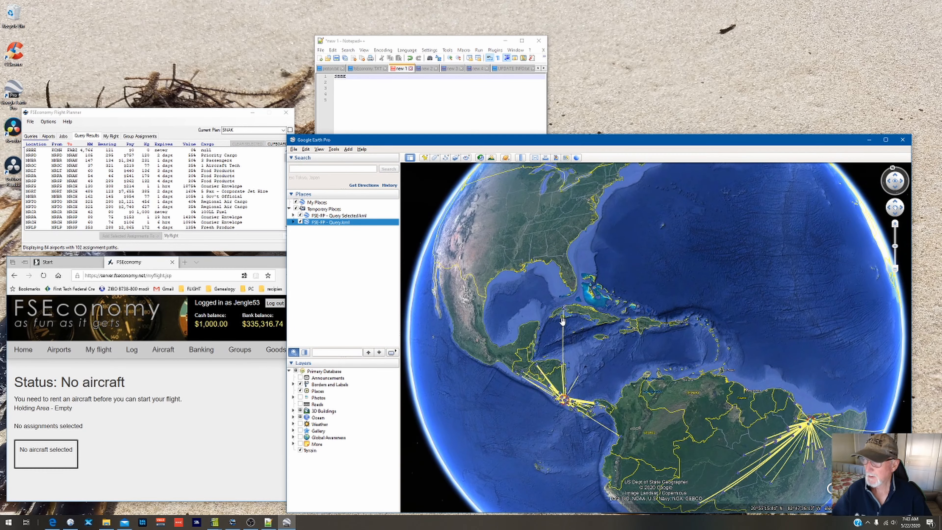
scroll(562, 322, up, 5)
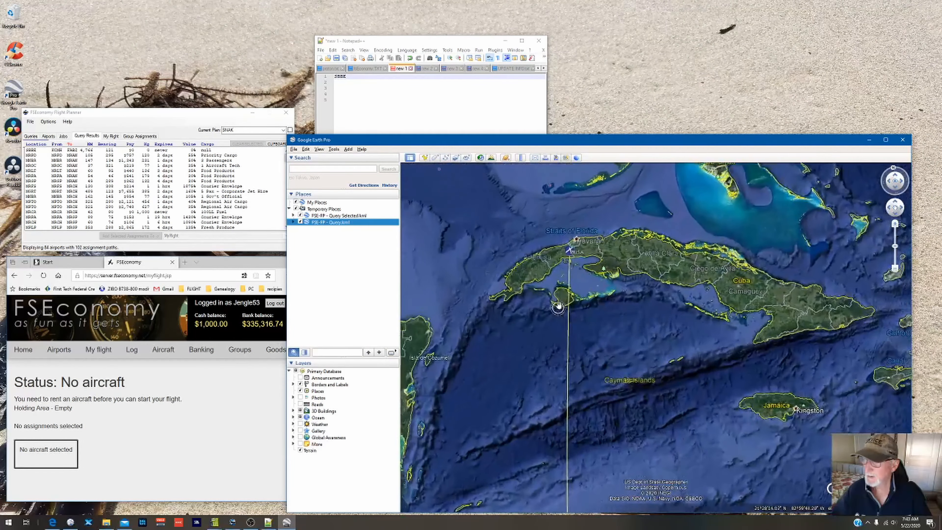
click(571, 251)
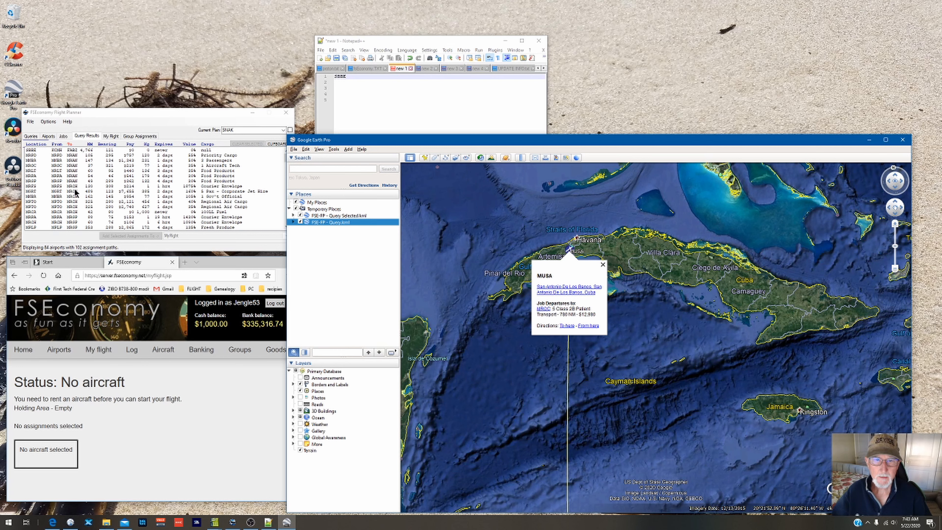
Step: Sort the query results by origin airport and add the MUSA to MROC patient transport job to MyFlight
click(58, 147)
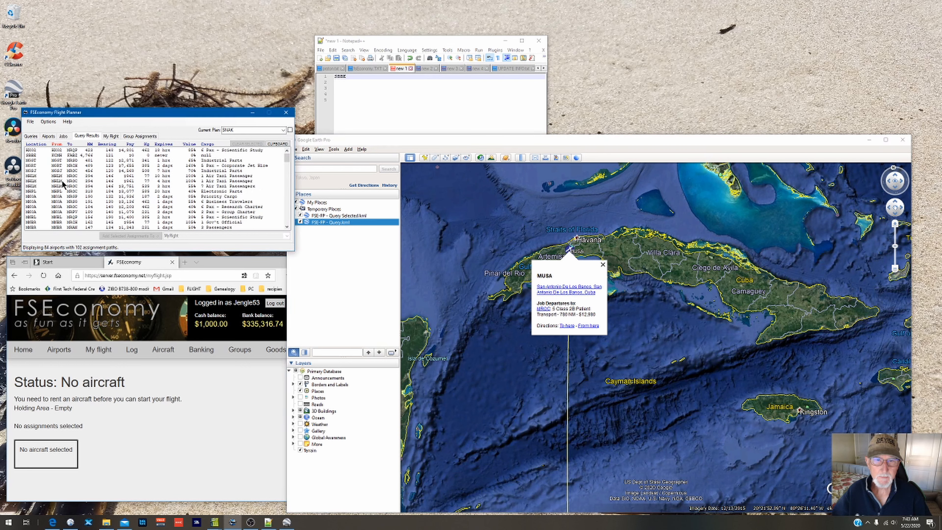
scroll(63, 184, down, 15)
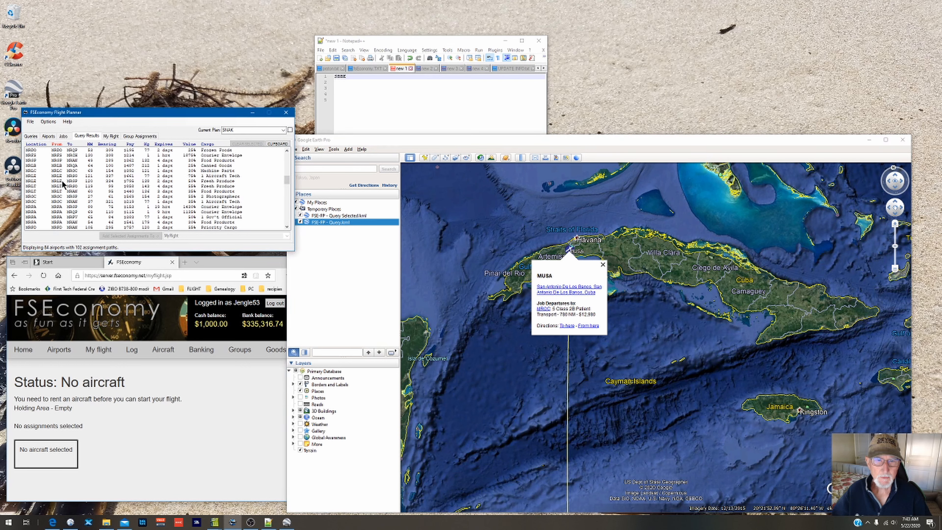
scroll(63, 183, up, 5)
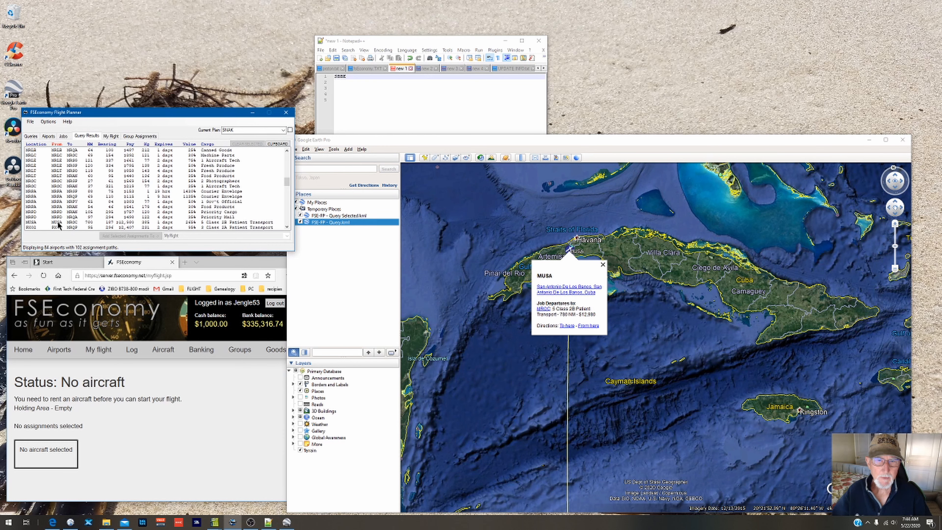
click(57, 222)
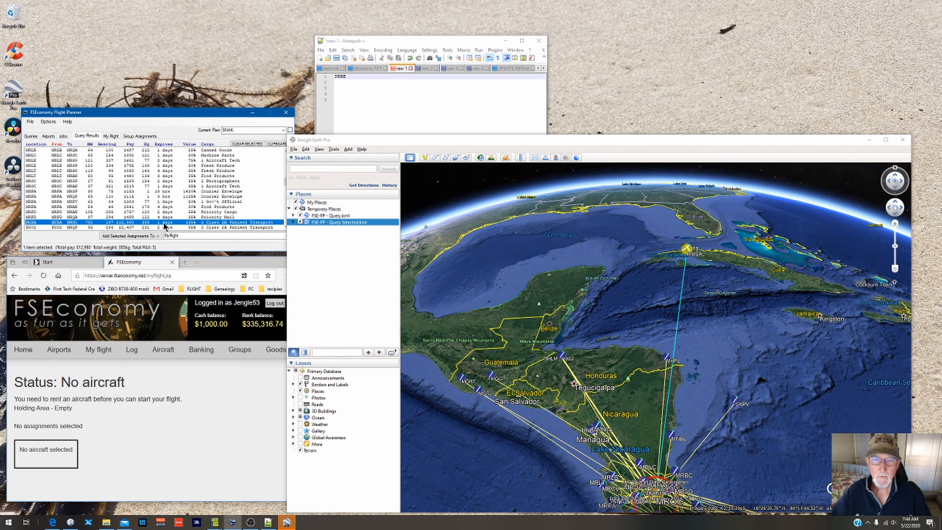
click(130, 236)
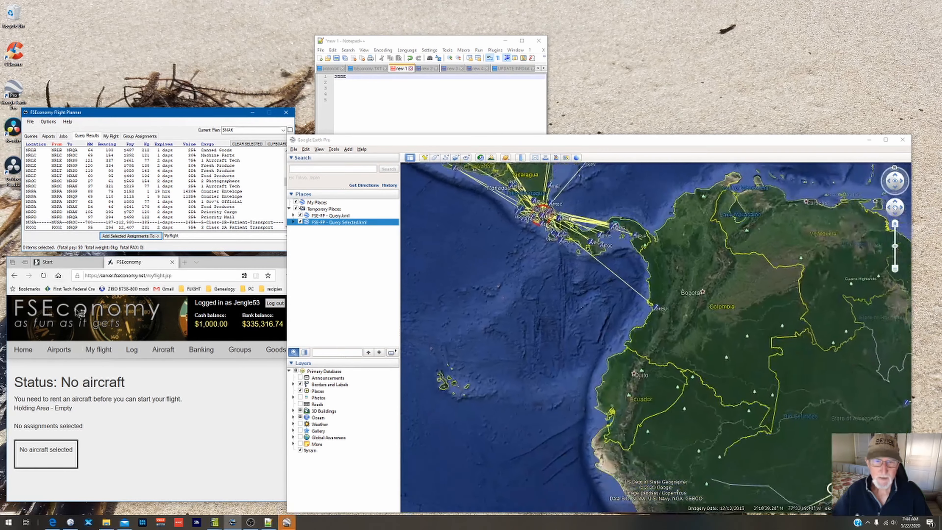
Step: Reload the FSEconomy flight page and cancel the MUSA to MROC assignment in the Loading Area
click(43, 275)
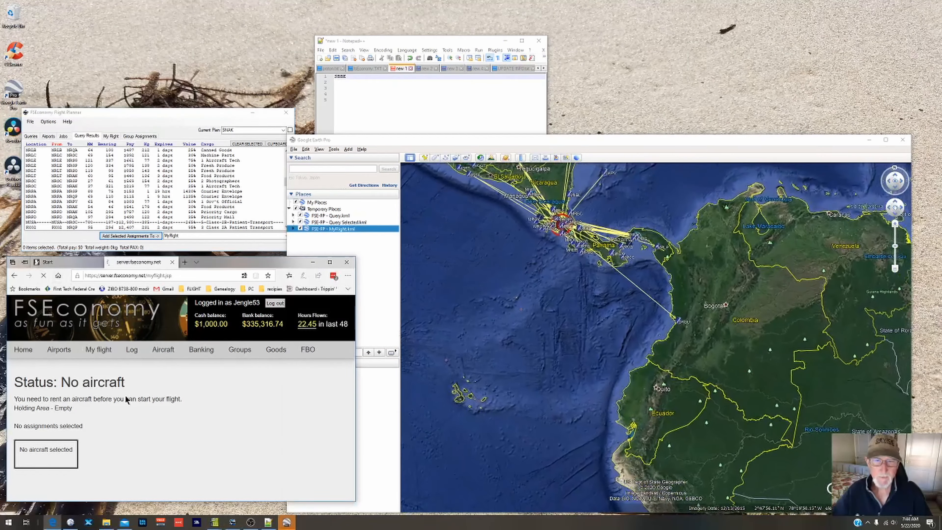
scroll(138, 412, down, 3)
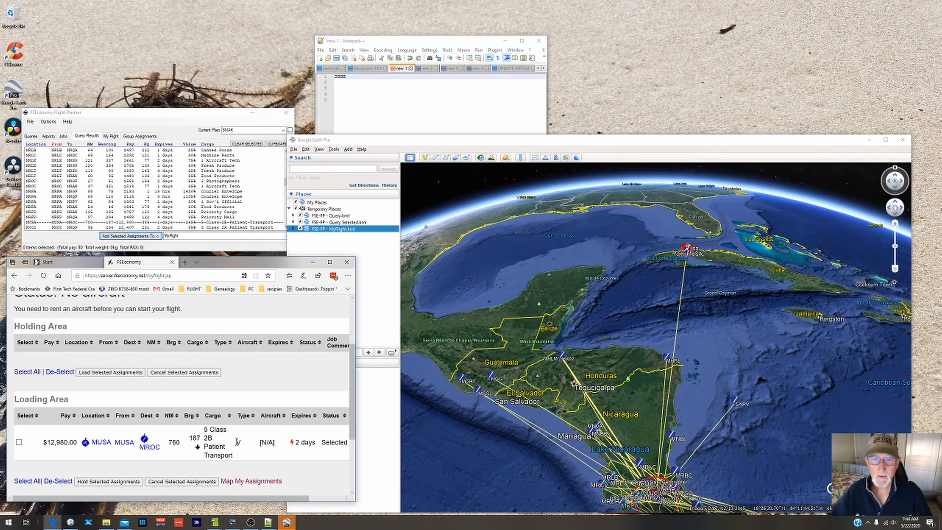
scroll(93, 426, down, 2)
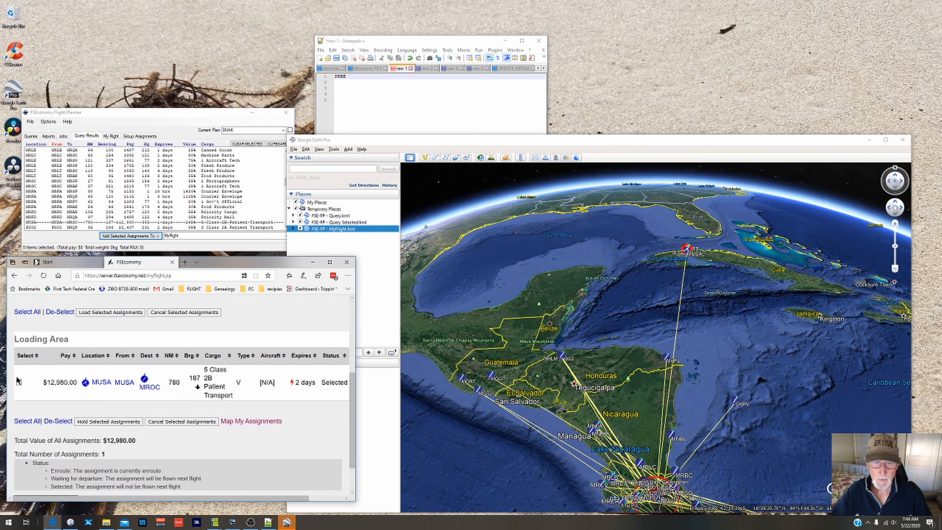
click(19, 383)
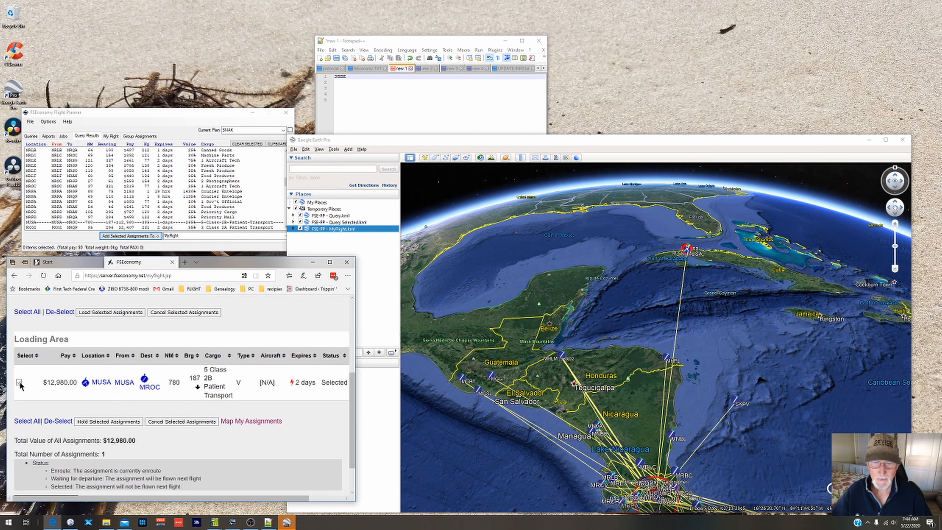
click(169, 422)
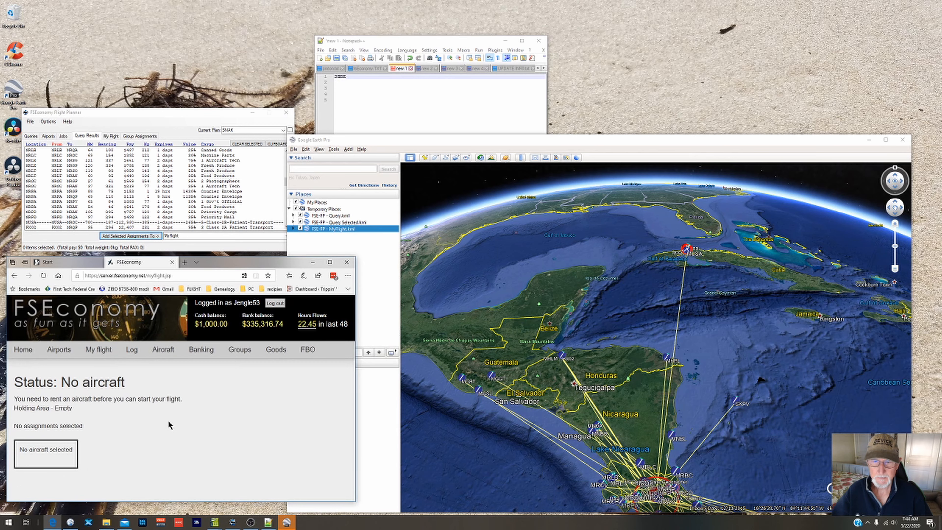
Step: Add a third query for jobs arriving at airports within 40 NM of SKPV and map only that query in Google Earth
drag(692, 365, 603, 365)
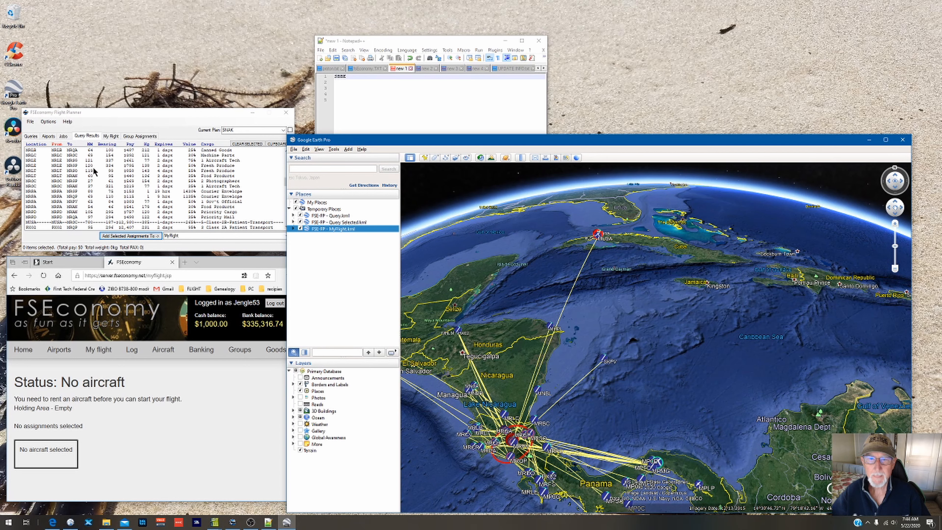
click(30, 137)
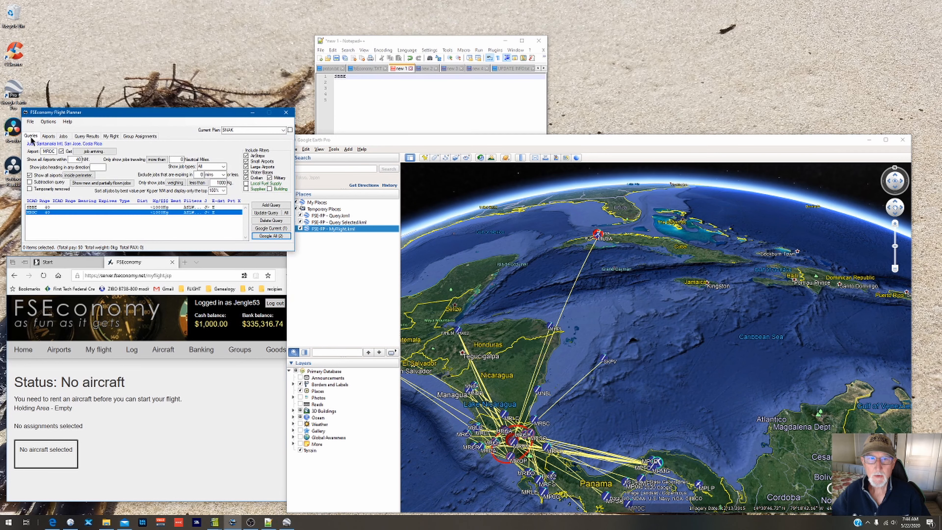
double_click(49, 151)
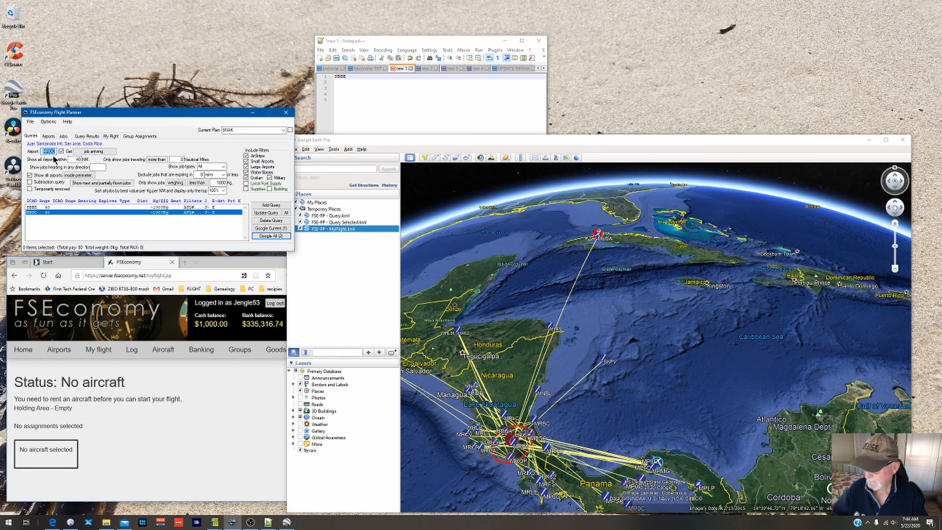
text(SKPV)
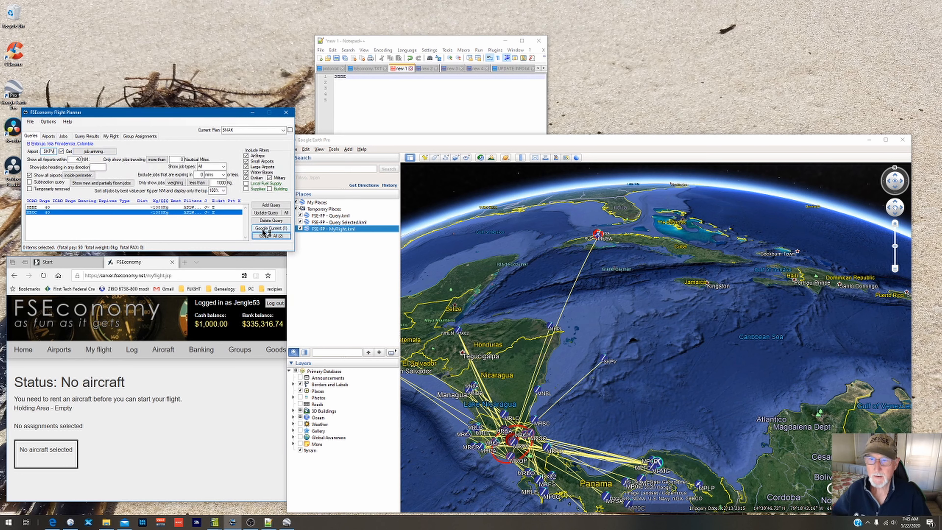
click(271, 205)
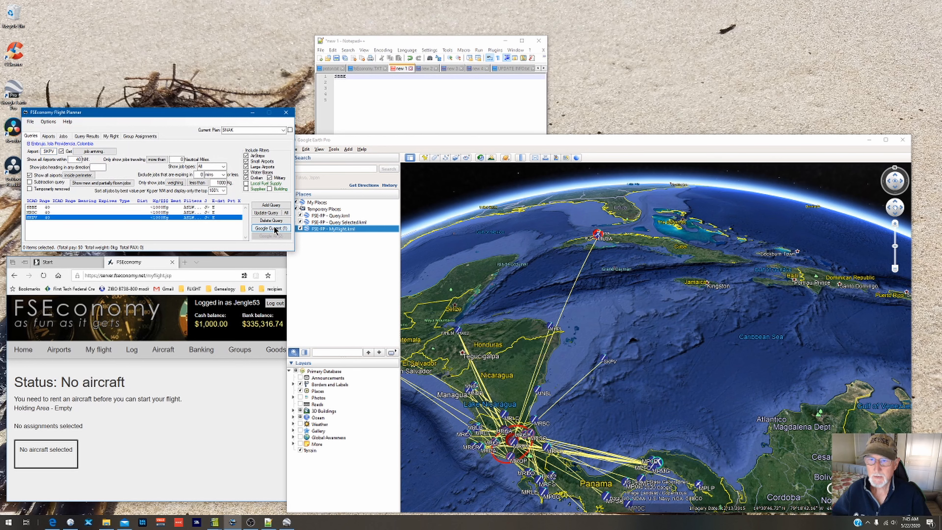
click(274, 228)
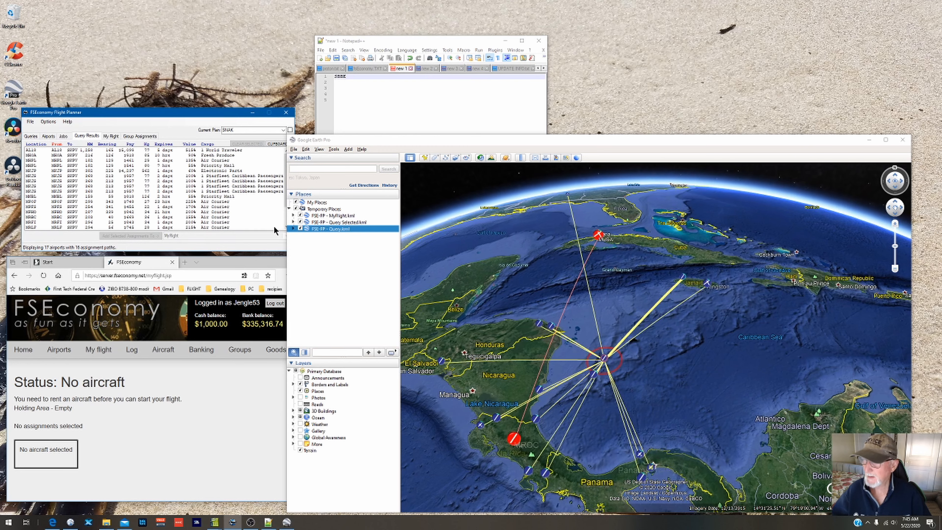
Step: Review the jobs arriving near SKPV and map all queries together in Google Earth
click(650, 313)
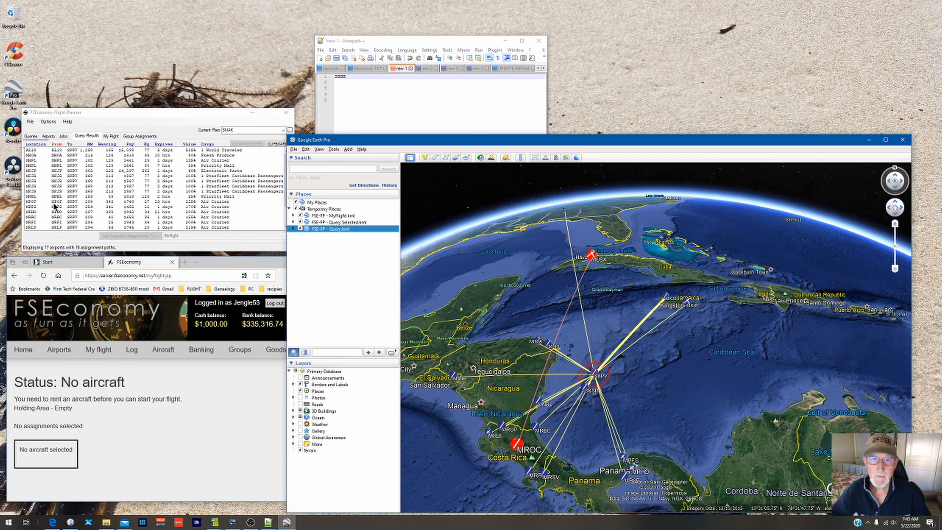
scroll(54, 206, down, 2)
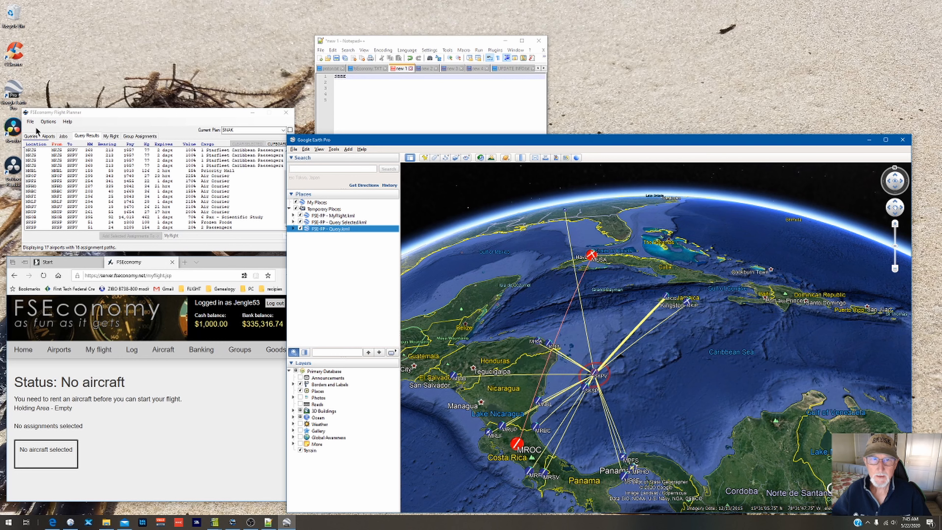
click(34, 137)
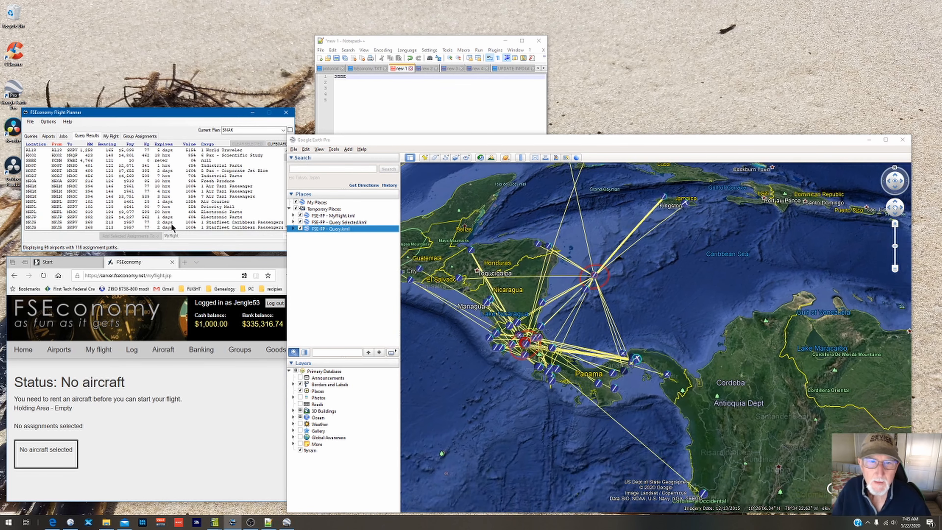
Step: Add the SKPV to MROC job for 4 Business Travelers to MyFlight and reload the FSEconomy flight page to check the Loading Area
scroll(60, 194, down, 5)
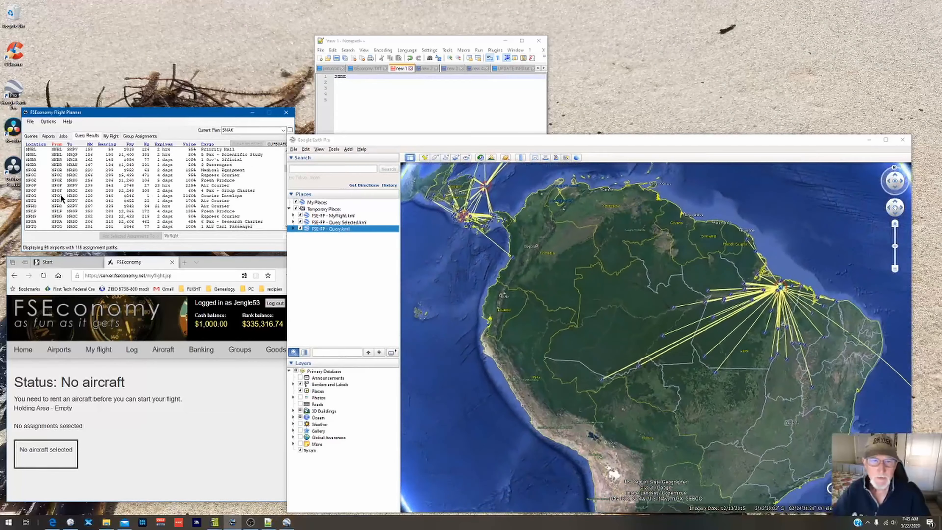
scroll(60, 194, down, 10)
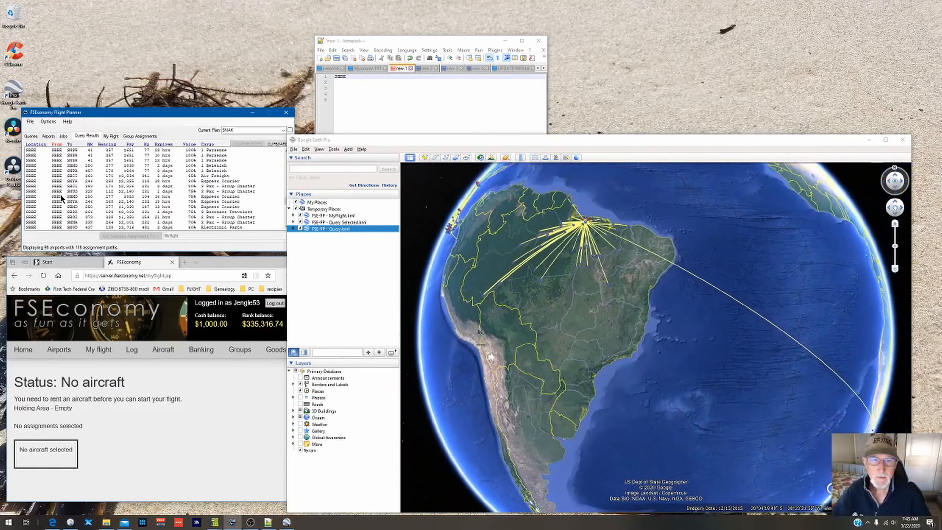
scroll(60, 193, down, 10)
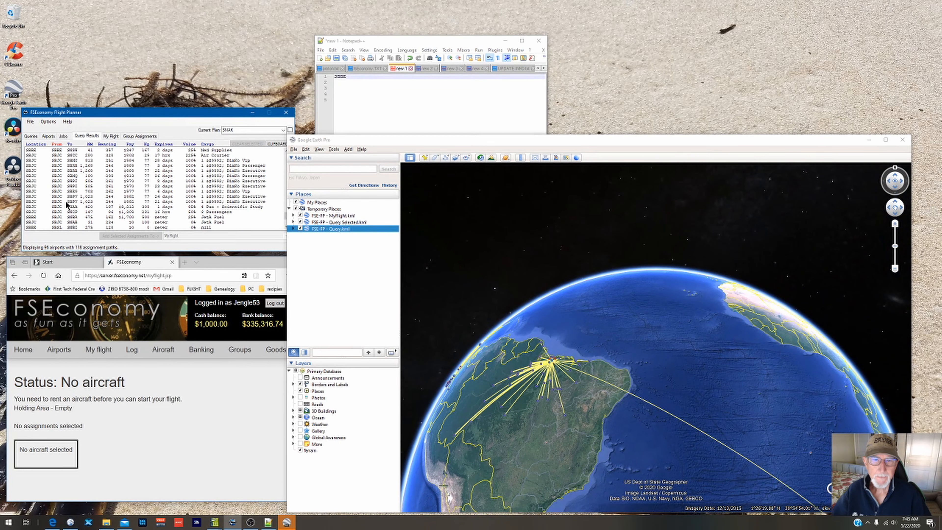
scroll(65, 201, down, 1)
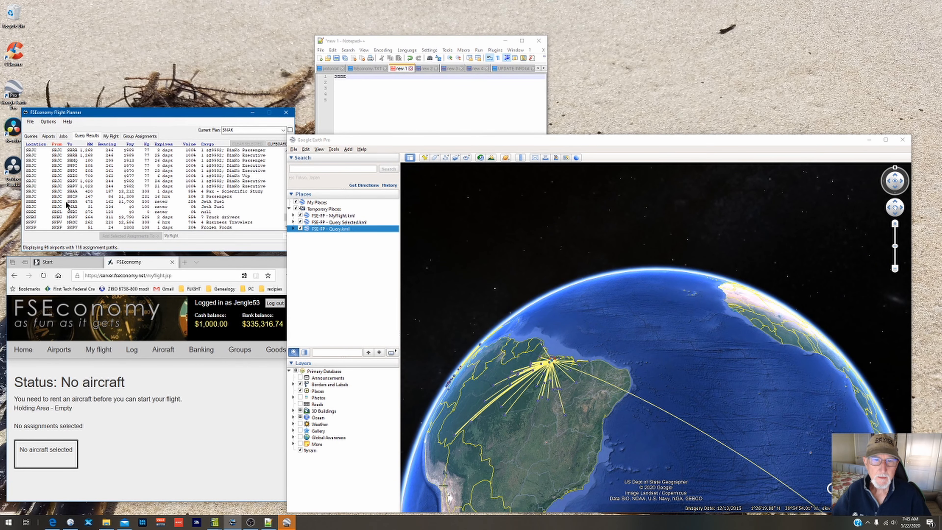
scroll(65, 201, down, 1)
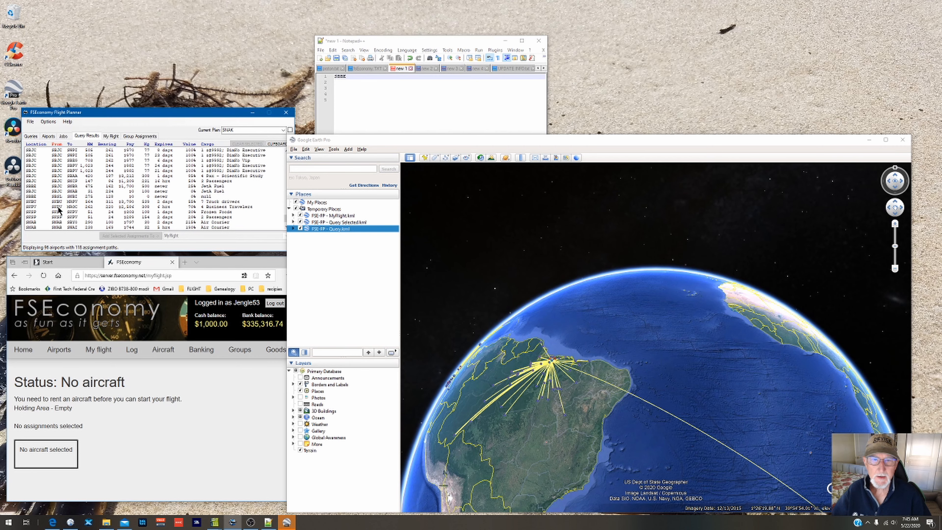
click(174, 207)
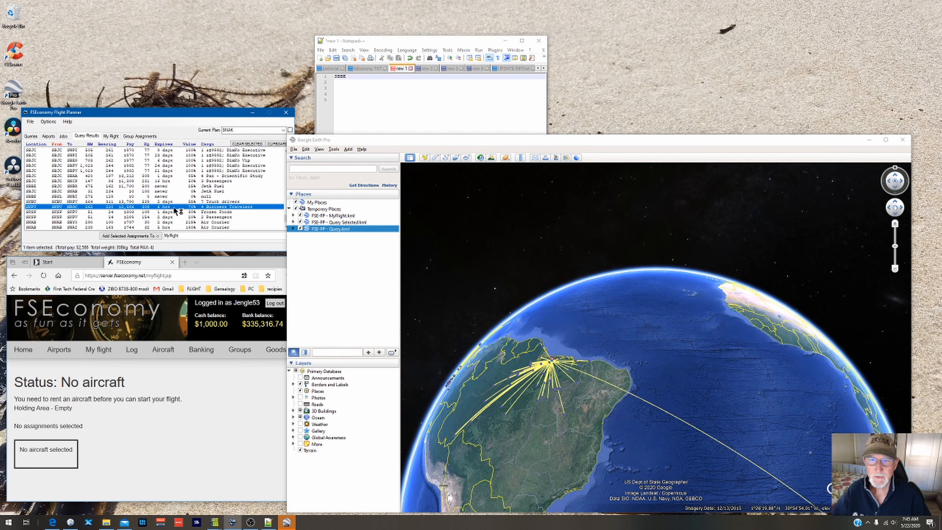
click(131, 236)
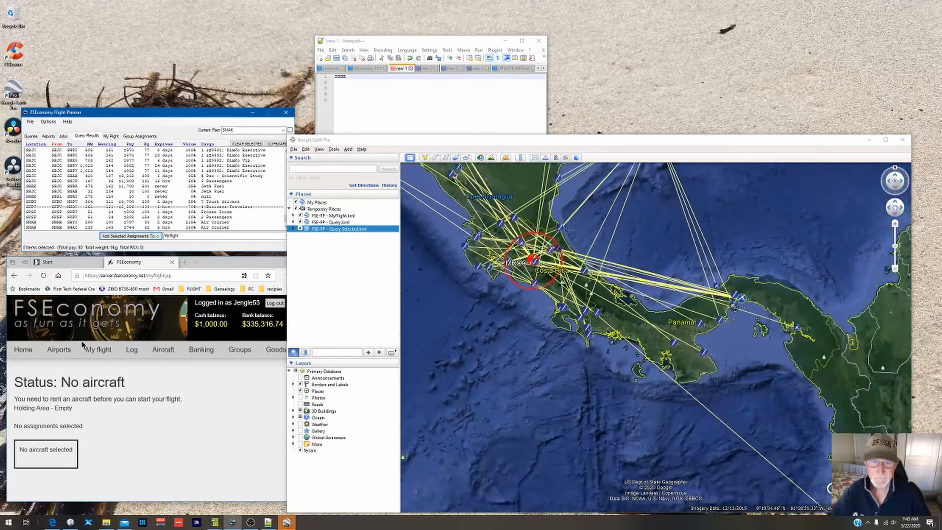
click(44, 276)
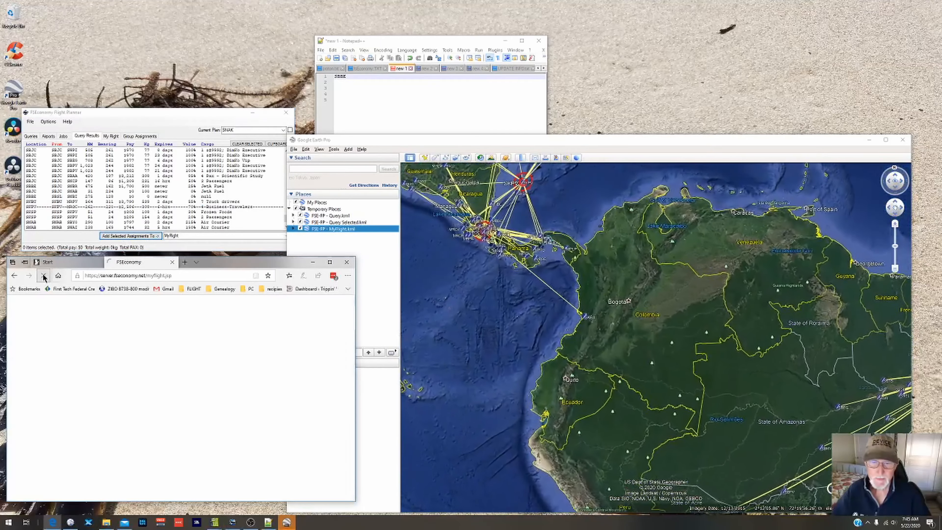
scroll(136, 352, down, 2)
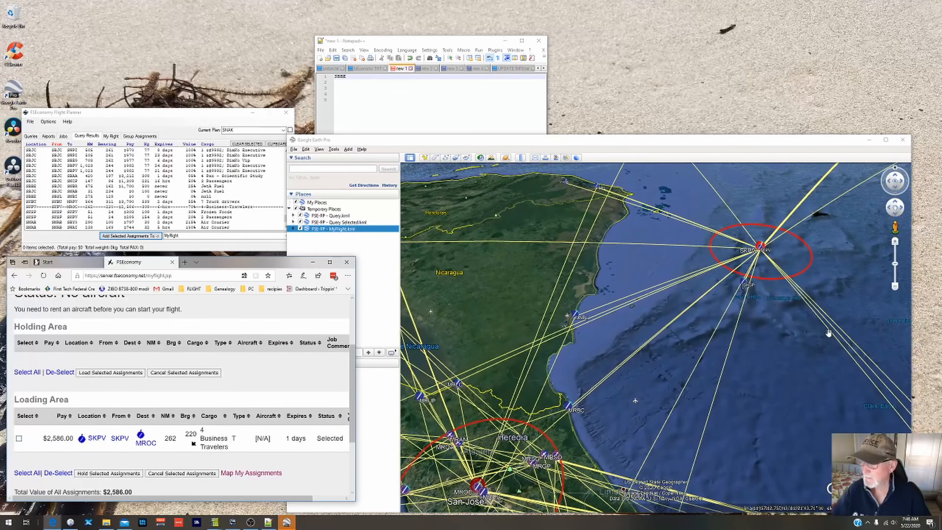
Step: Follow the routes from SKPV to Jamaica in Google Earth and show the job details of the MKJS and MKJP airport markers
click(813, 350)
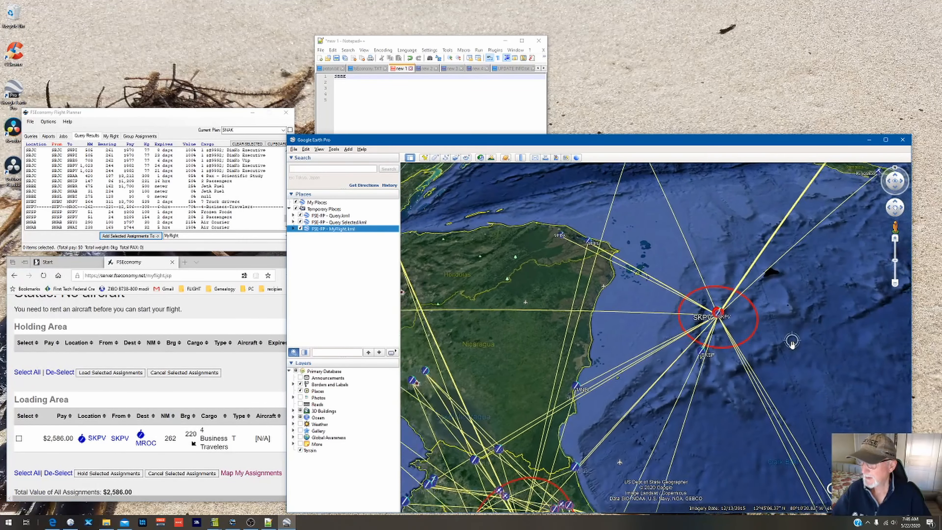
drag(794, 343, 668, 428)
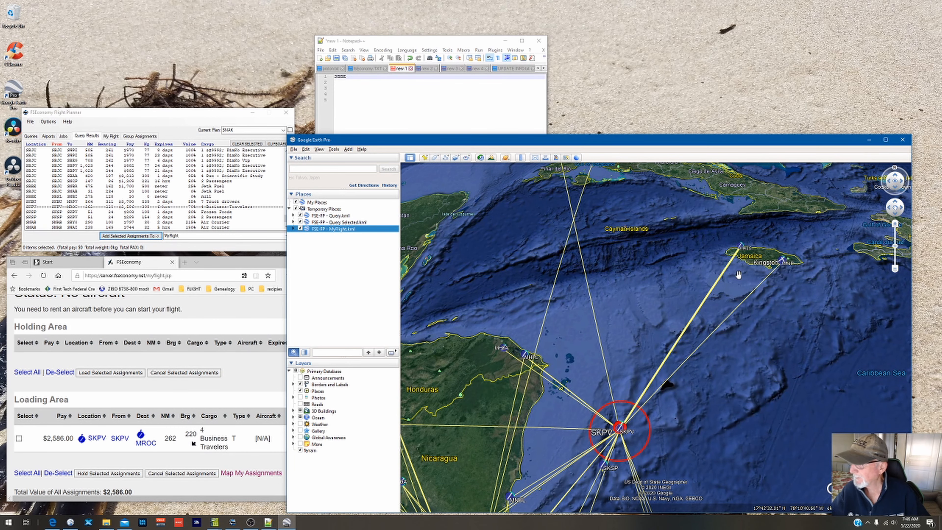
drag(738, 274, 705, 291)
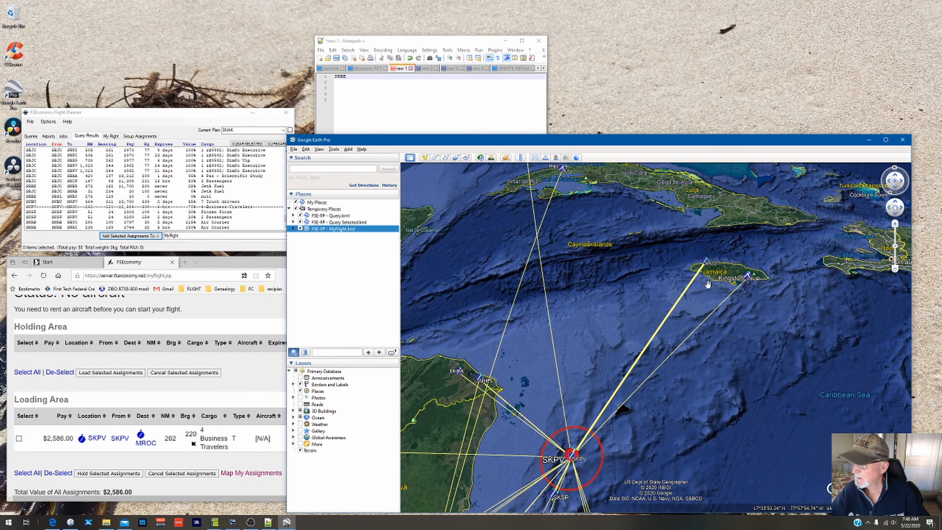
click(707, 263)
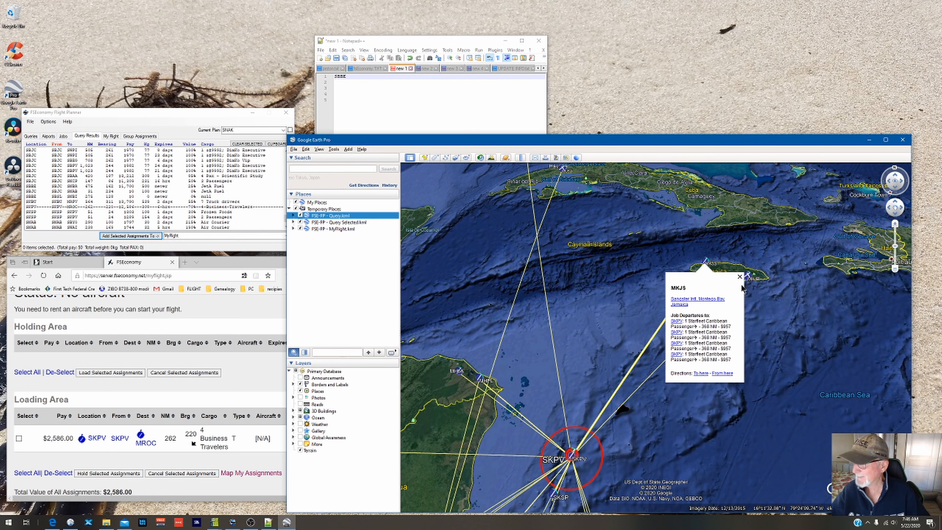
click(740, 277)
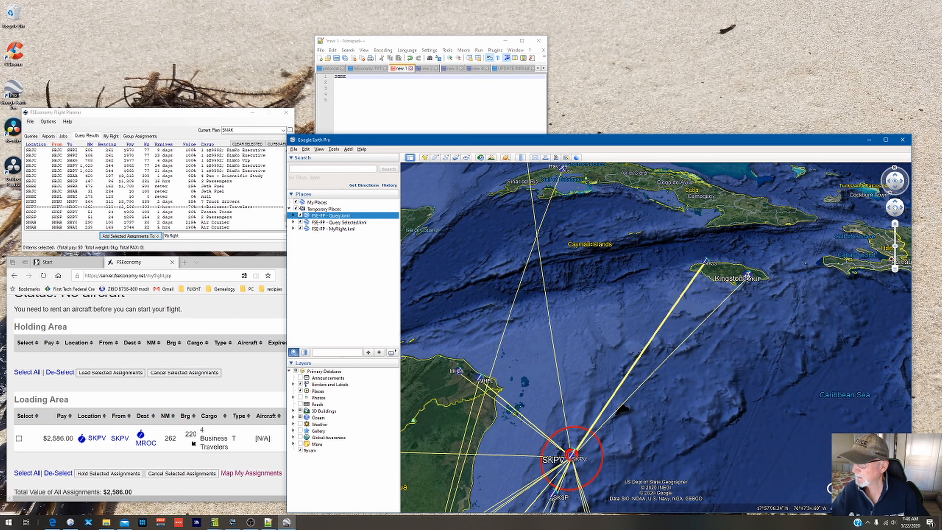
click(764, 279)
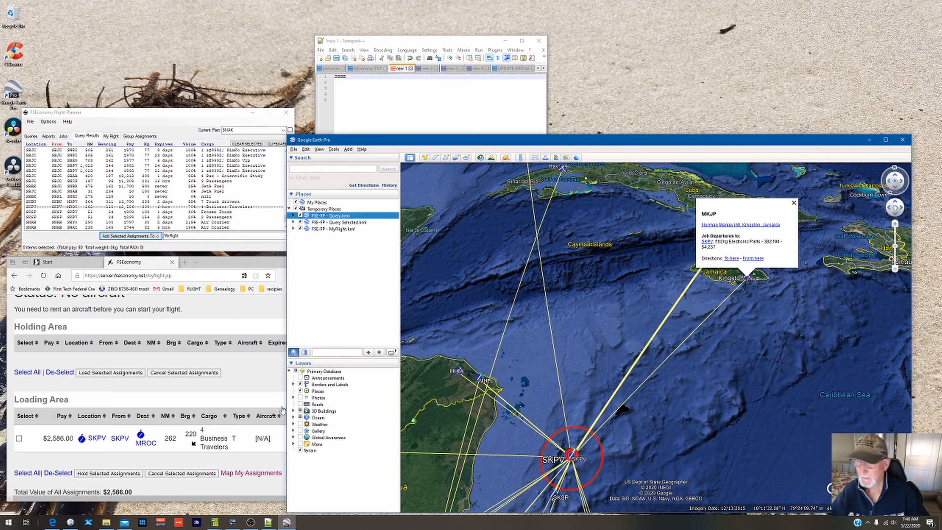
Step: Open Calculator and multiply 5 by 77 to work out the combined passenger weight
click(7, 523)
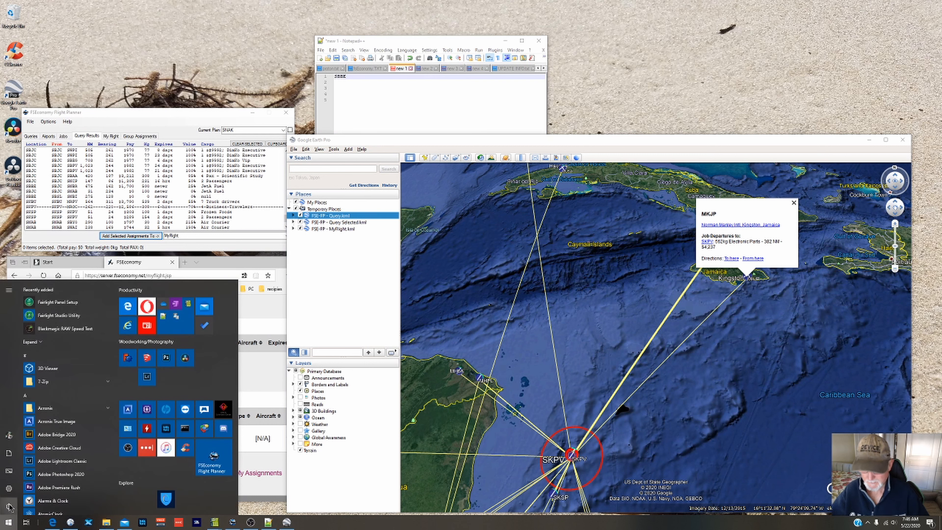
text(calc)
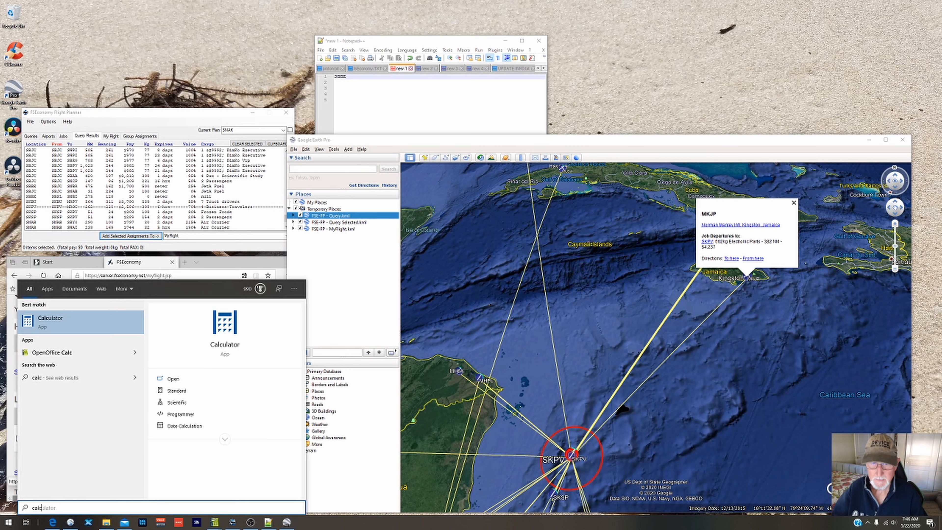
key(Return)
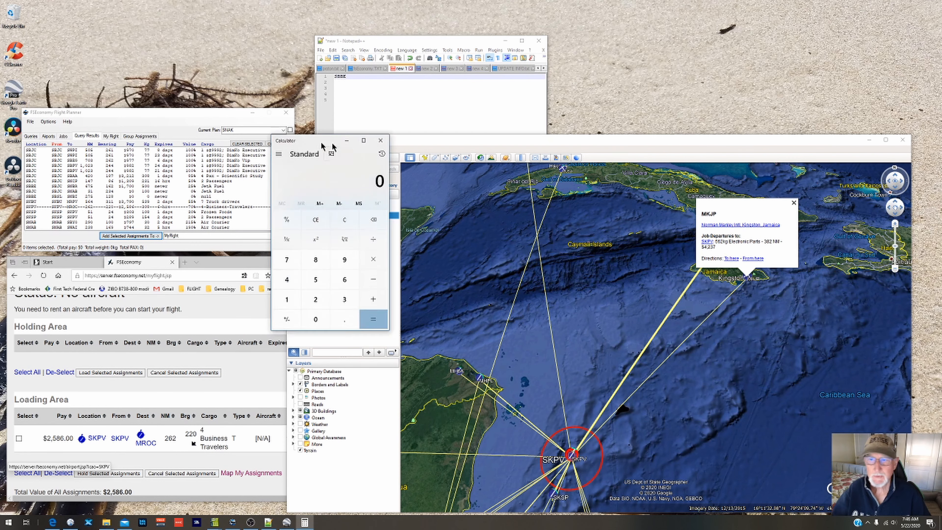
drag(298, 143, 398, 149)
text(5*77)
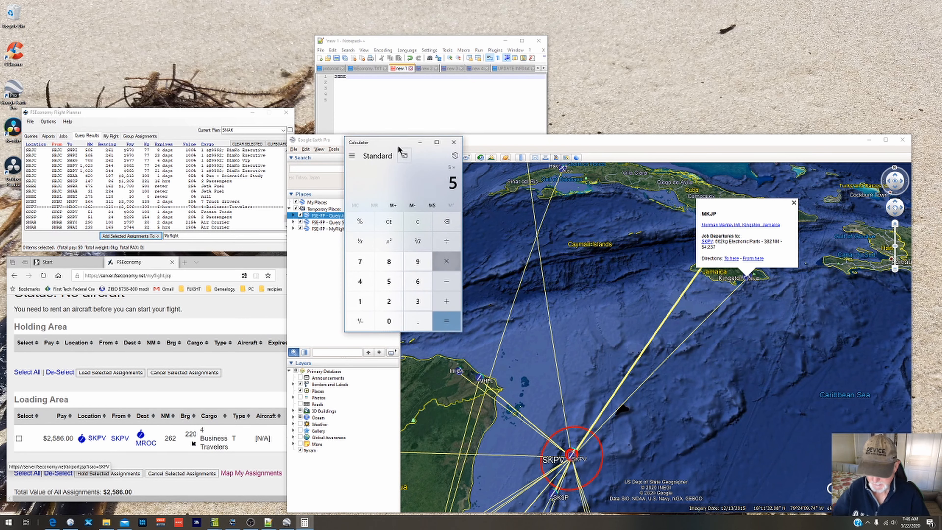
key(Return)
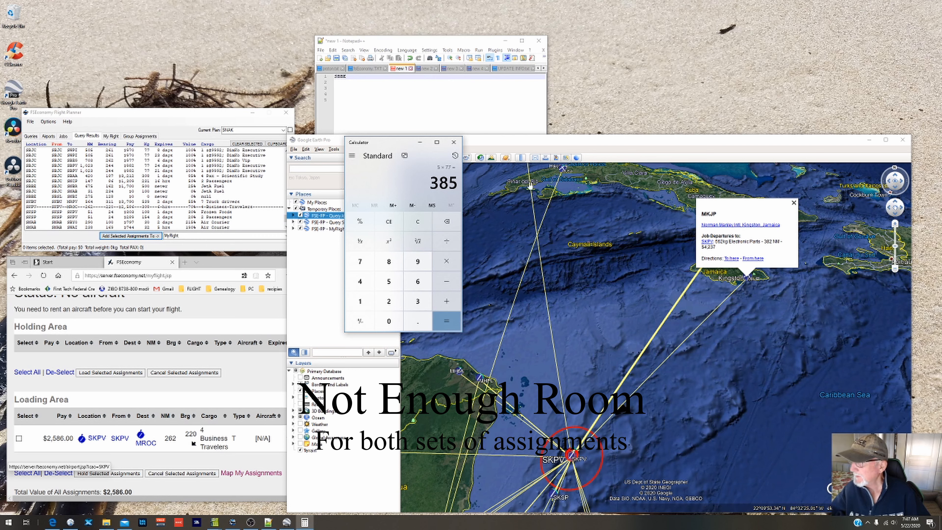
Step: Close the MKJP details in Google Earth and review the MKJS marker's departing jobs once more
click(794, 204)
click(705, 262)
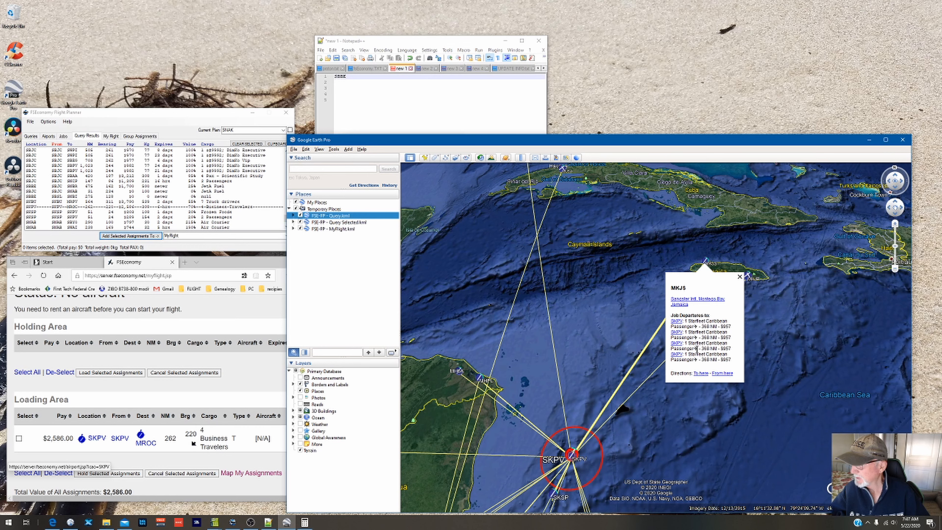
click(739, 277)
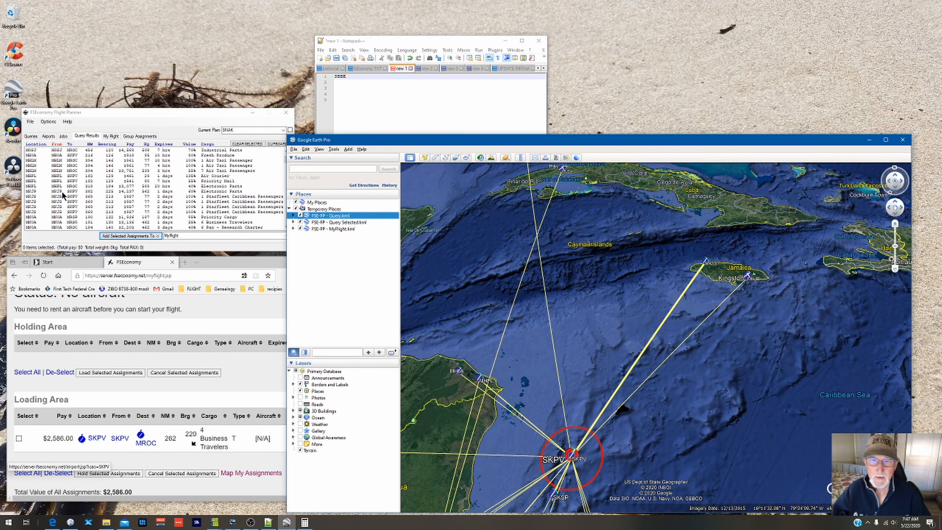
Step: Add the MKJP to SKPV Electronic Parts job to MyFlight and reload the FSEconomy flight page to check the Loading Area
click(64, 192)
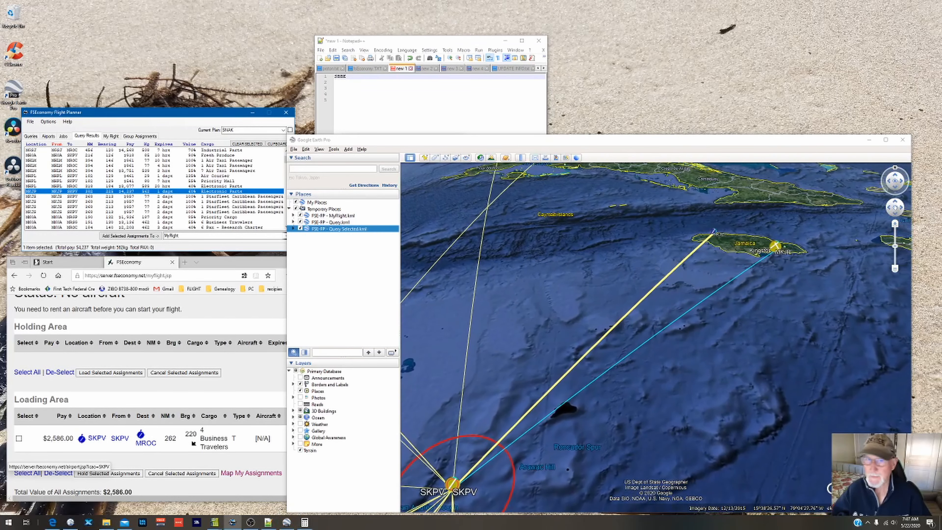
click(143, 236)
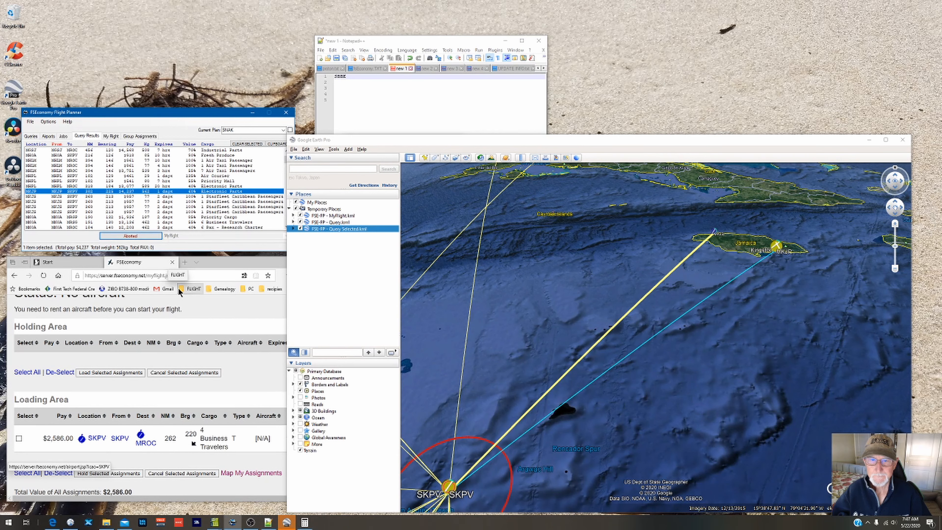
click(76, 196)
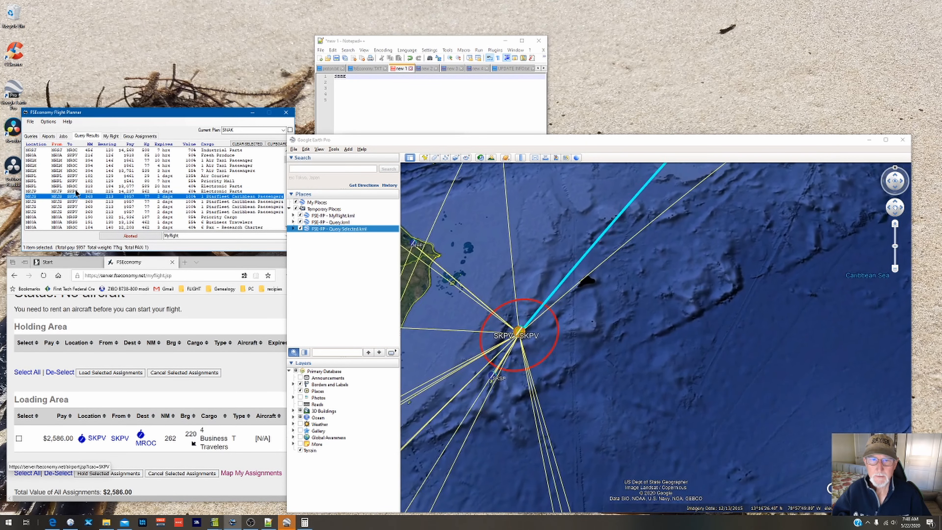
click(76, 191)
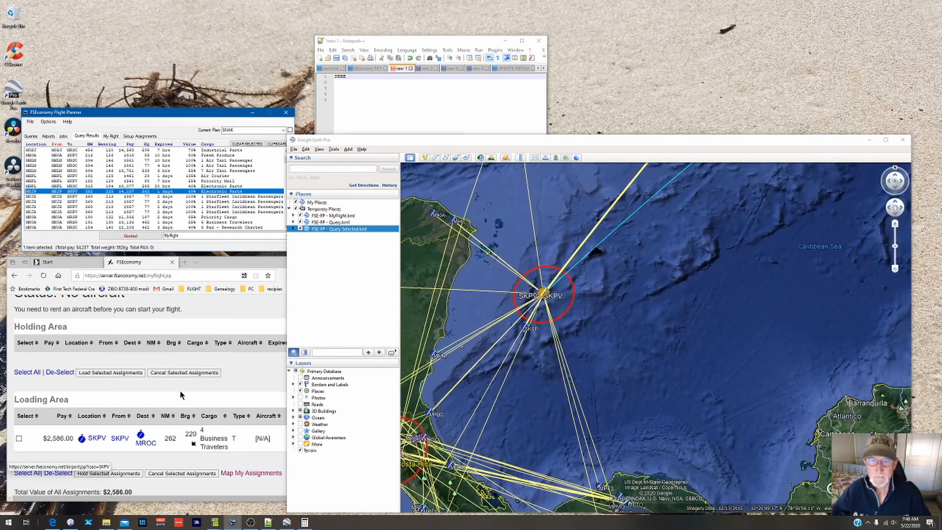
click(44, 275)
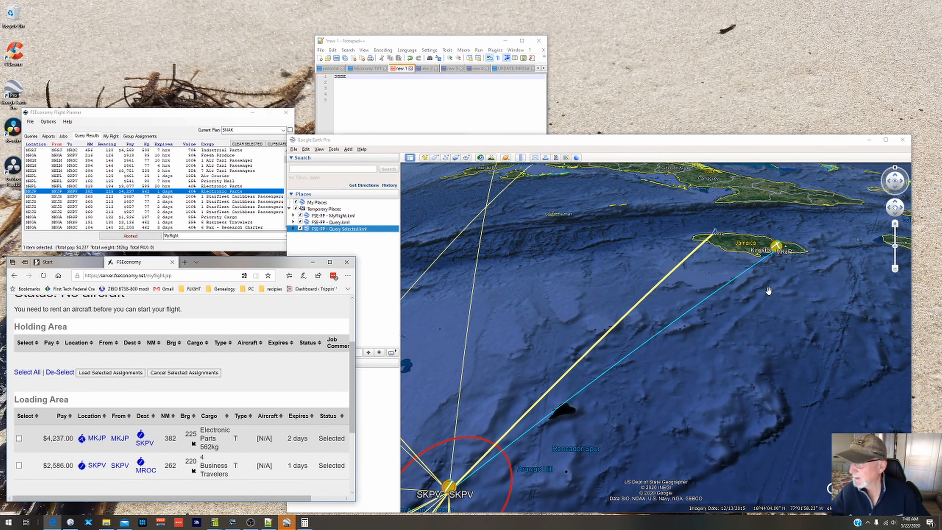
Step: Look over the routes around SBBE in Google Earth and show the job details of the SBOI airport marker
click(790, 319)
scroll(779, 316, down, 5)
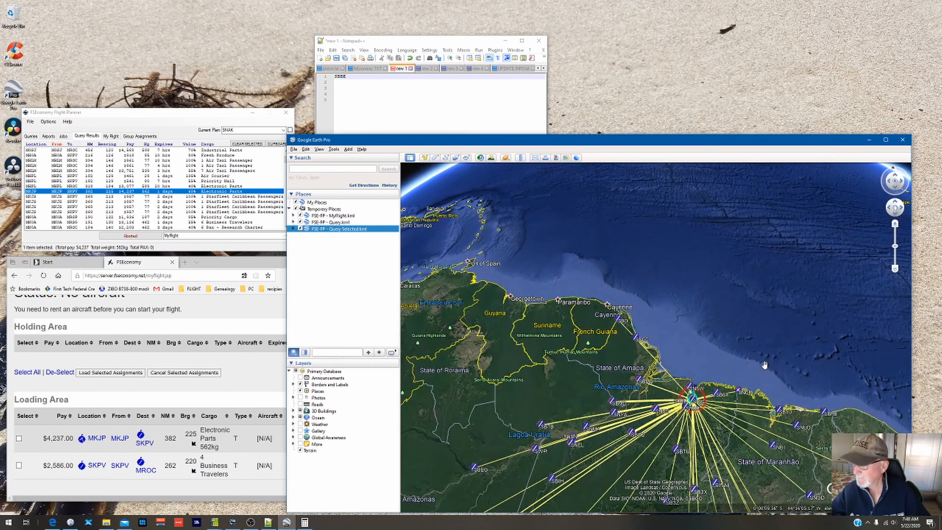
drag(602, 338, 600, 371)
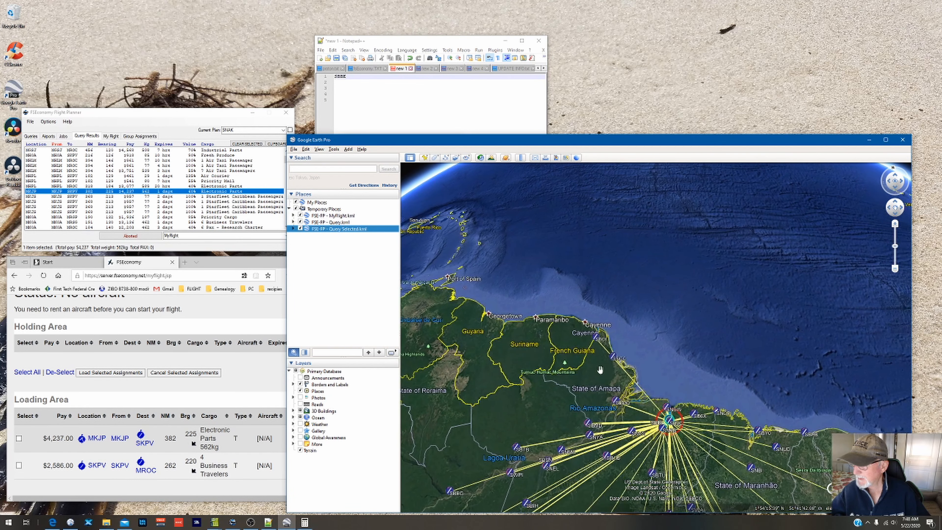
click(596, 339)
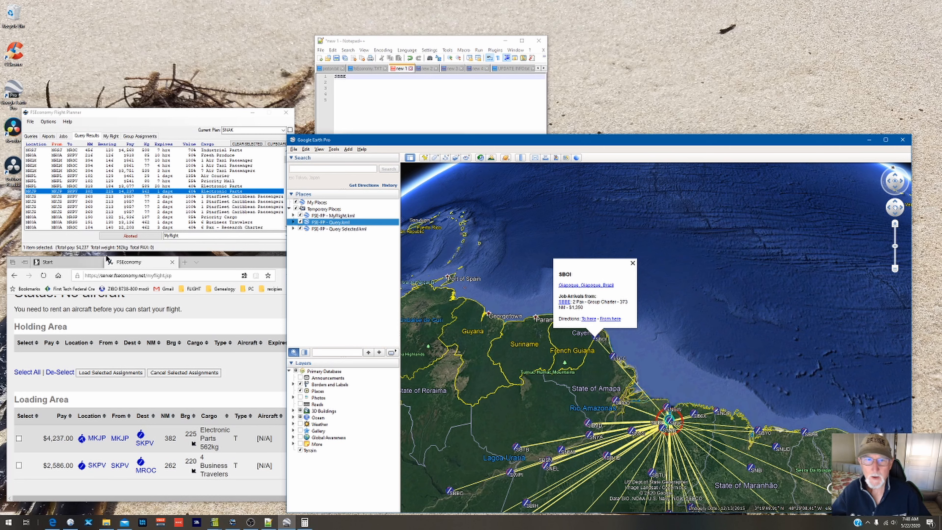
Step: Sort the query results by destination and try to add the SBBE to SBOI 2 Pax Group Charter job to MyFlight
click(72, 145)
click(72, 145)
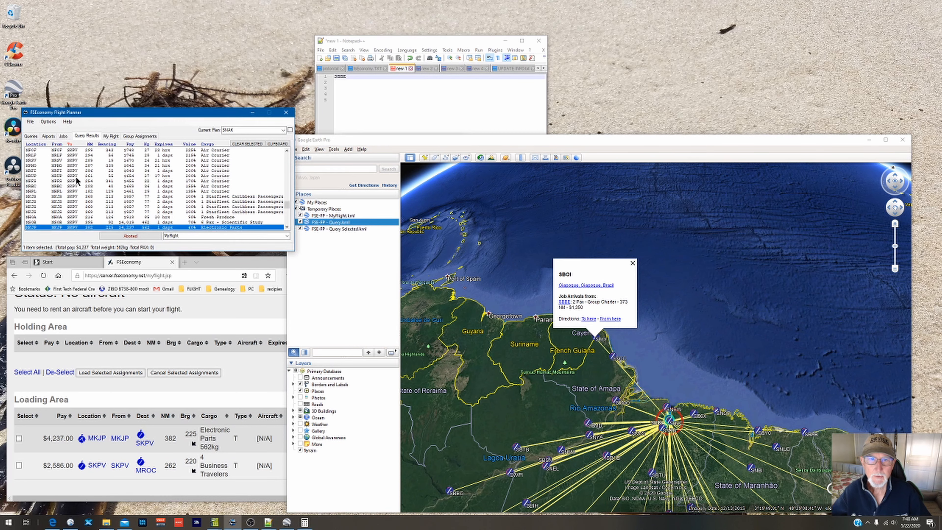
scroll(76, 174, up, 5)
scroll(76, 175, down, 10)
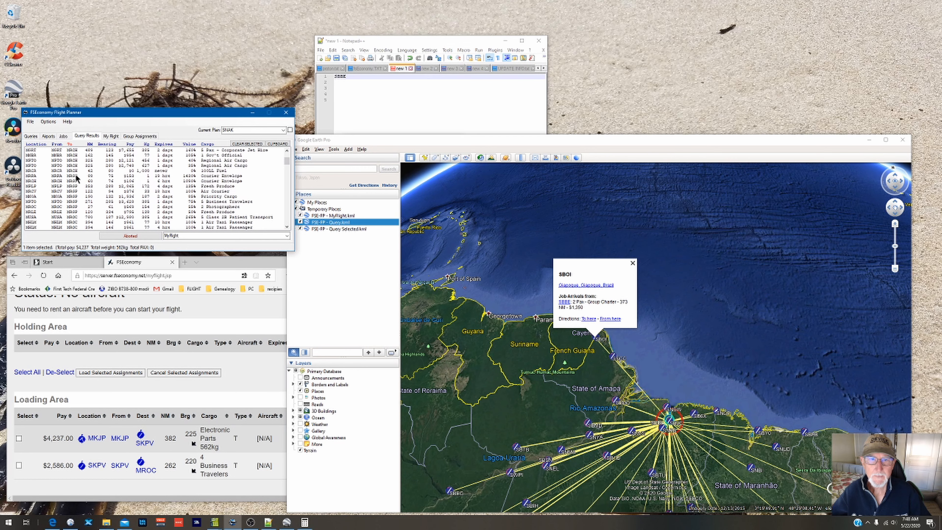
scroll(76, 173, down, 5)
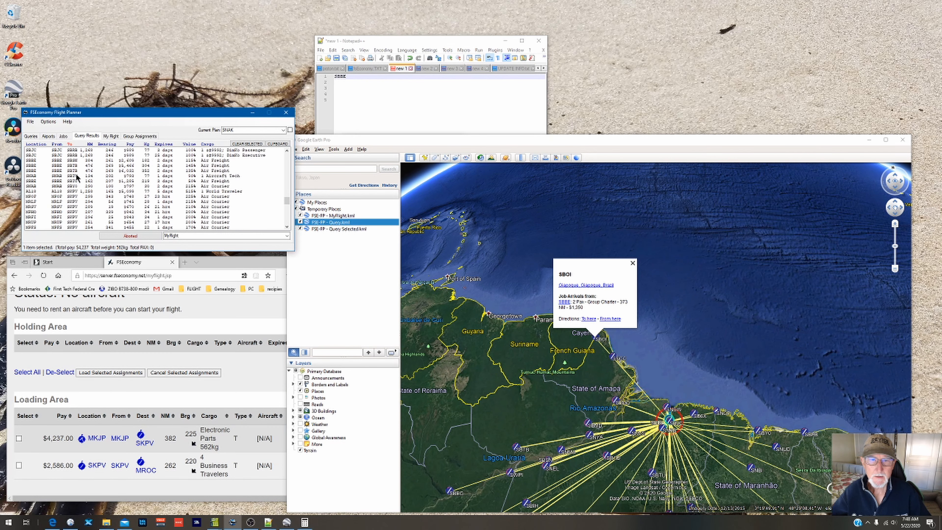
scroll(75, 173, up, 2)
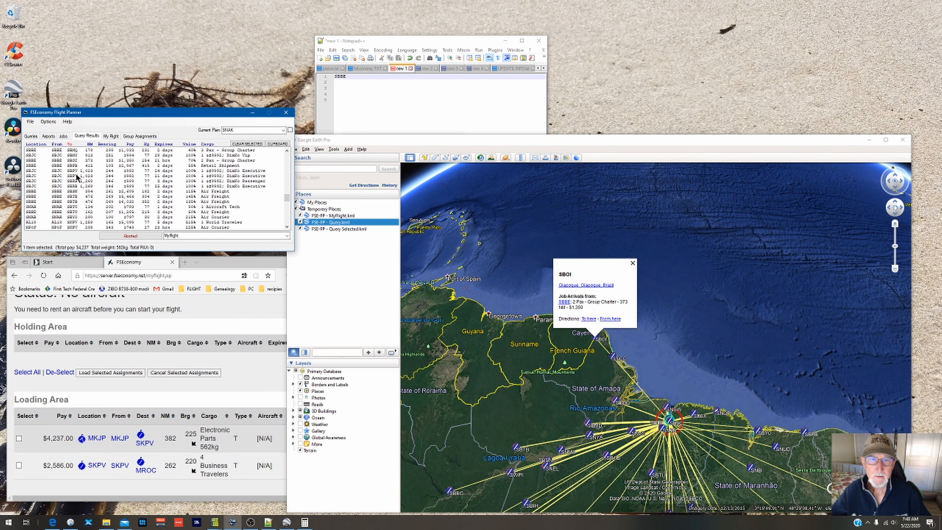
click(76, 160)
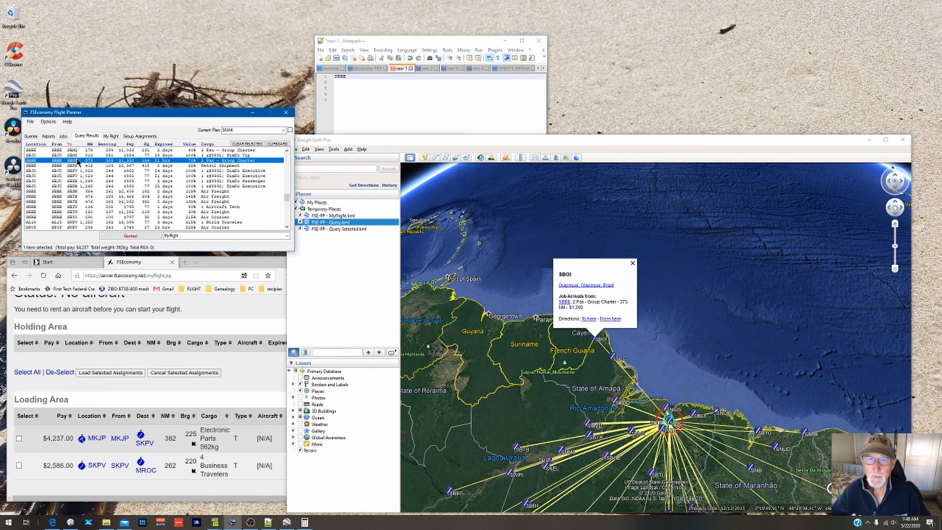
click(137, 237)
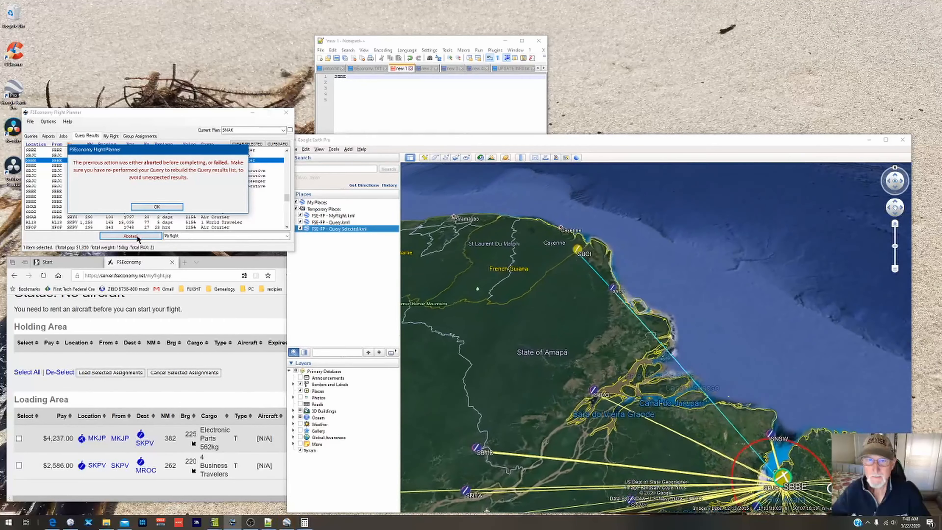
click(155, 207)
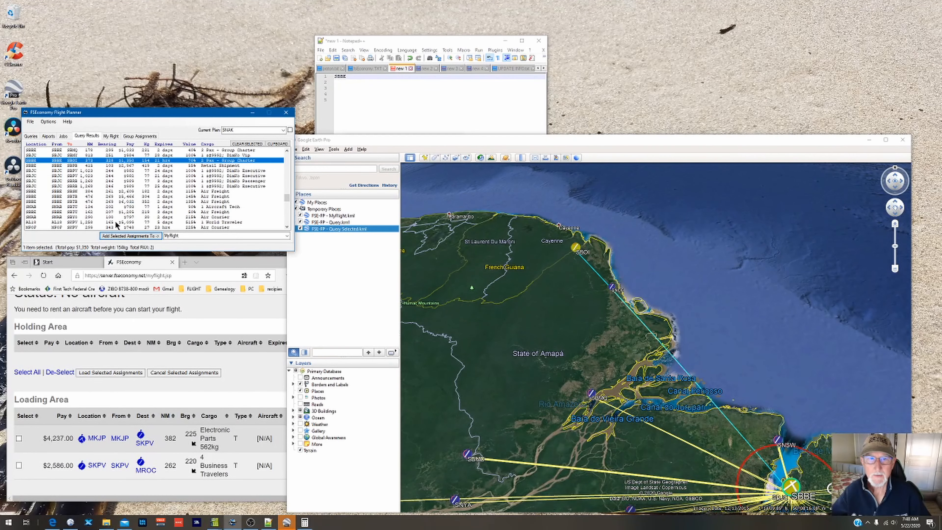
Step: Run the Flight Planner query again to rebuild the results and review the routes around SBBE on the map
click(29, 136)
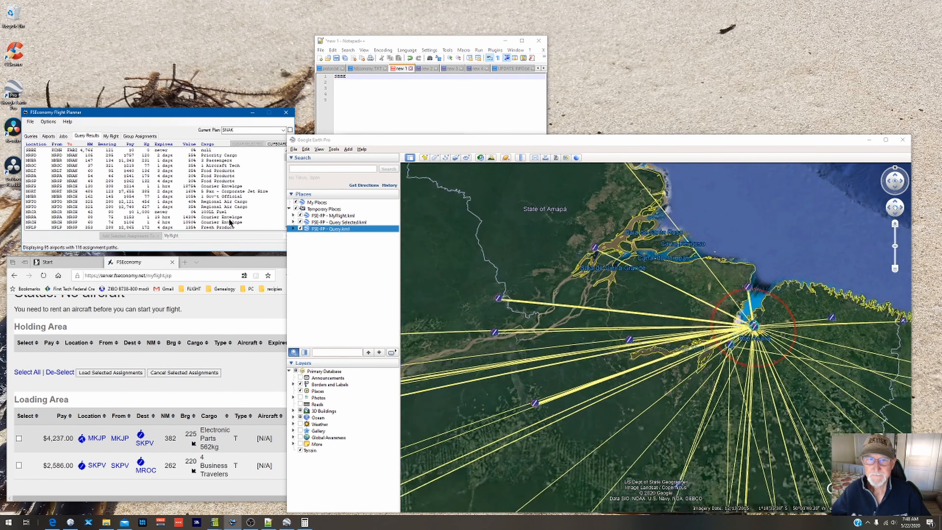
scroll(523, 235, up, 3)
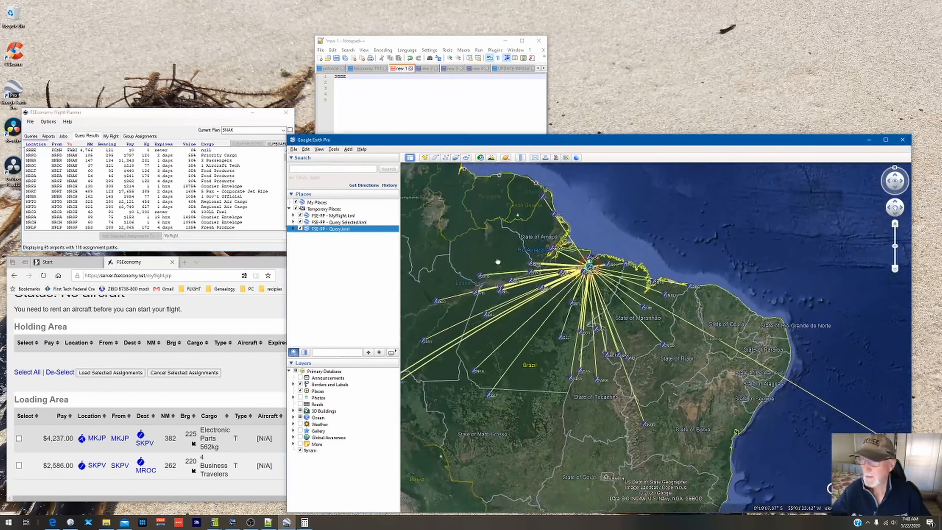
scroll(514, 256, up, 2)
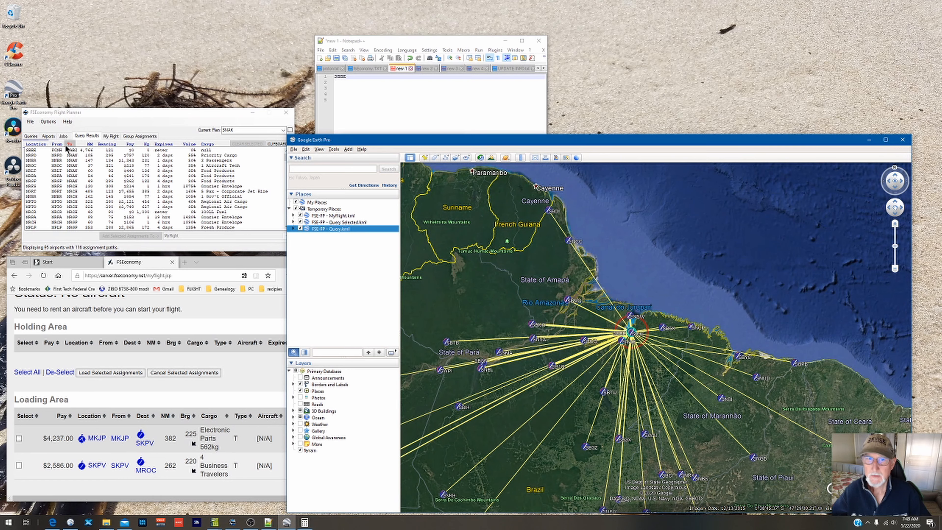
Step: Add the SBBE to SBOI 2 Pax Group Charter job to MyFlight and check the Loading Area on the FSEconomy page
scroll(72, 182, down, 10)
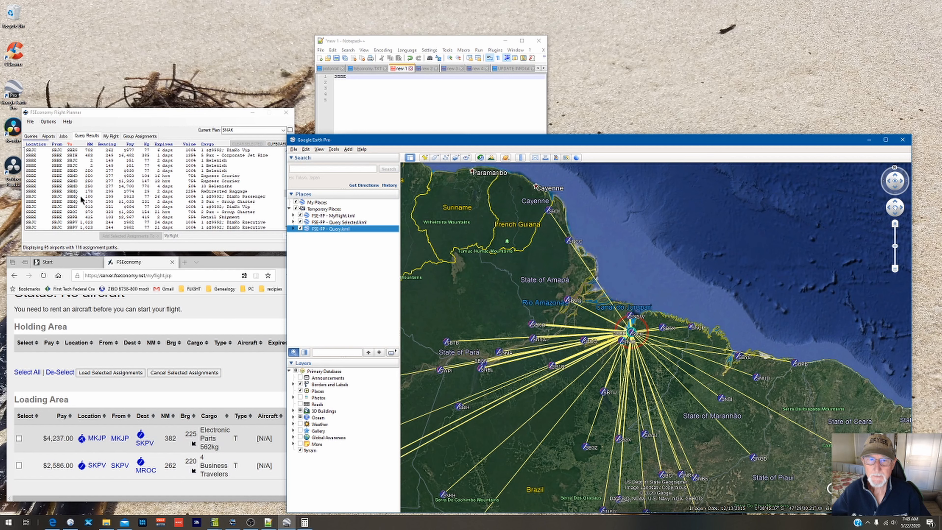
click(75, 211)
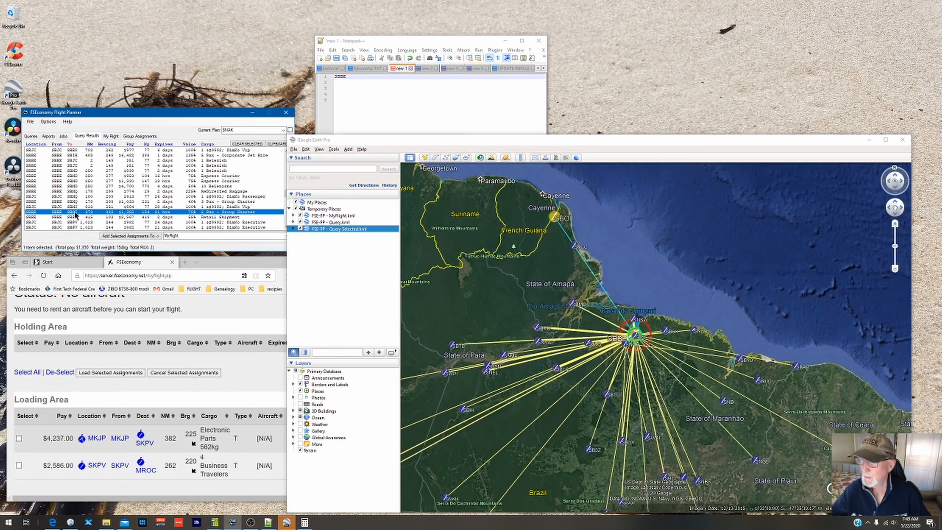
click(123, 236)
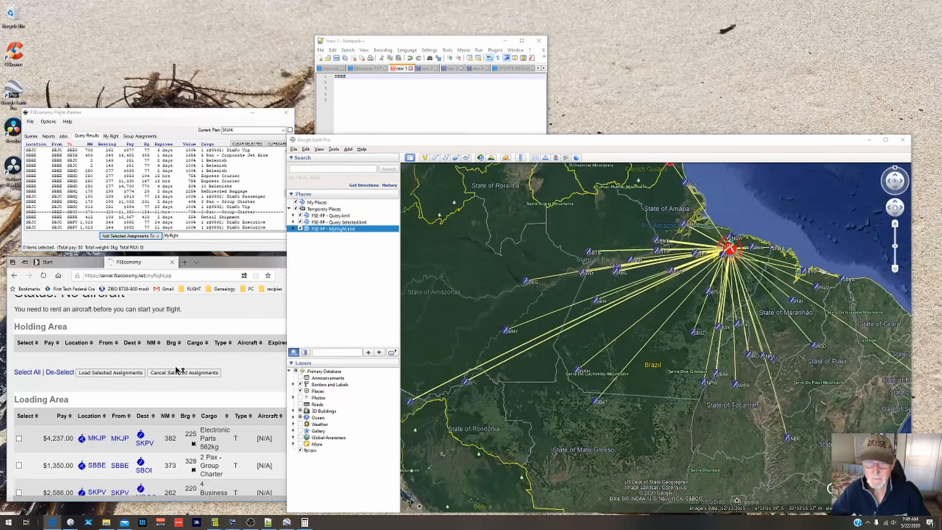
scroll(176, 370, down, 1)
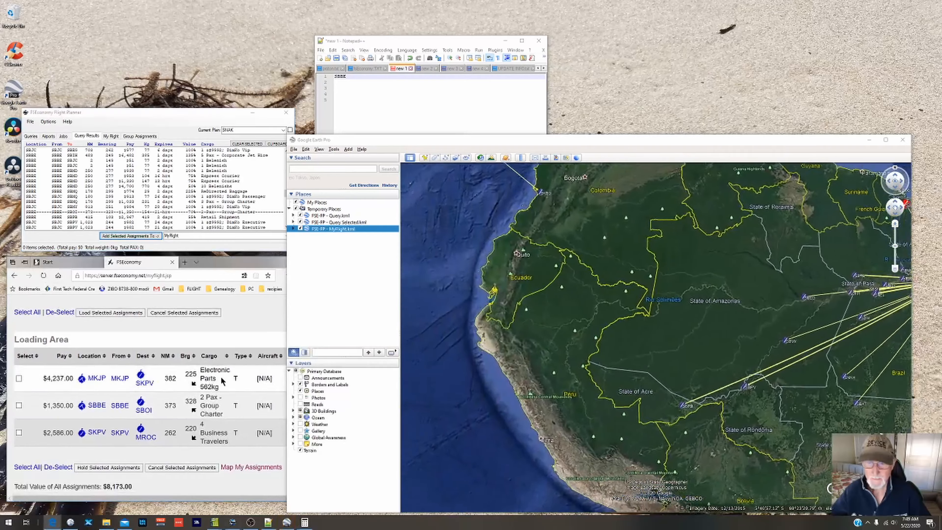
Step: Follow the SBBE to SBOI route in Google Earth and show the job details of the SNCC marker along it
click(565, 301)
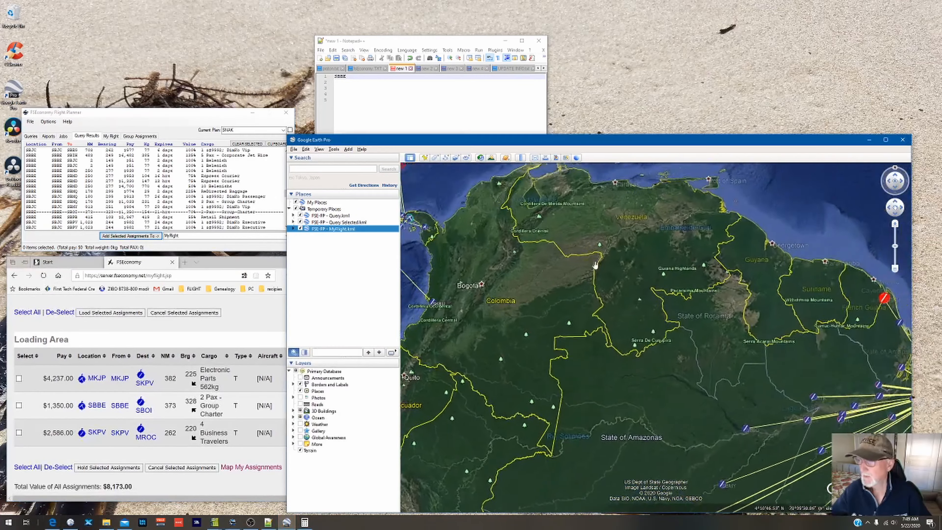
drag(620, 332, 590, 302)
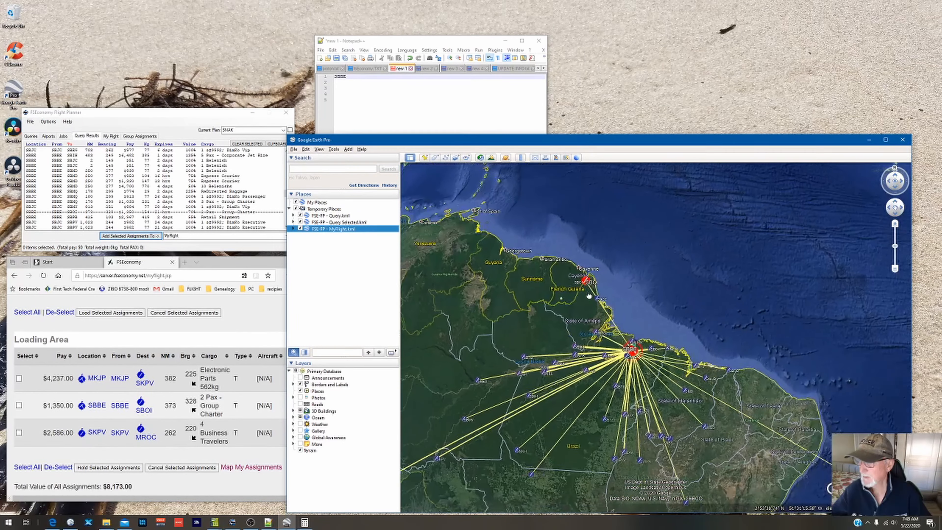
scroll(589, 301, up, 3)
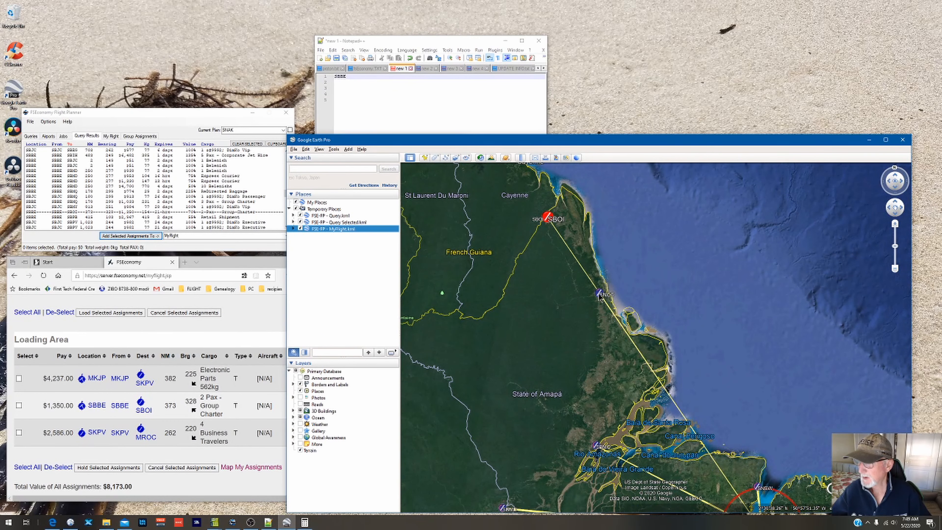
click(600, 295)
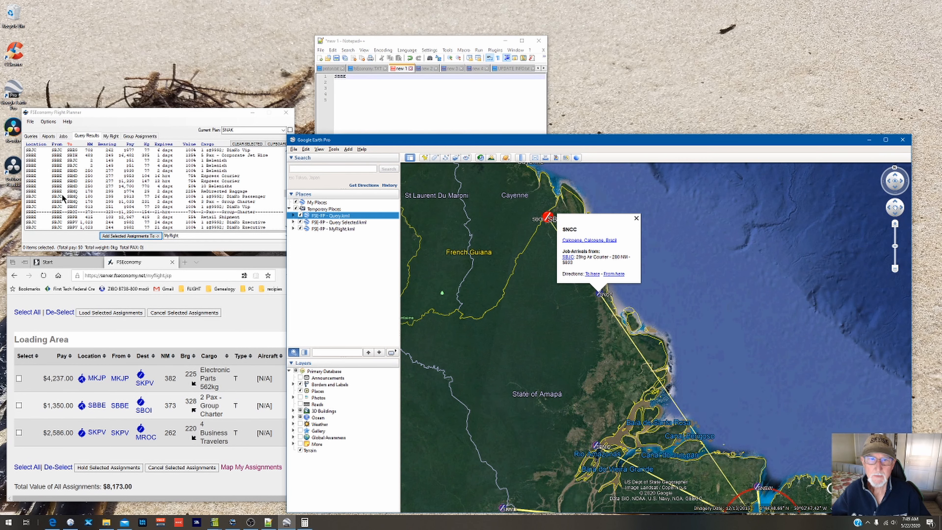
Step: Select the SBJC to SNCC Air Courier job in the query results and compare the positions of SBBE and SBJC in Google Earth
scroll(71, 201, down, 5)
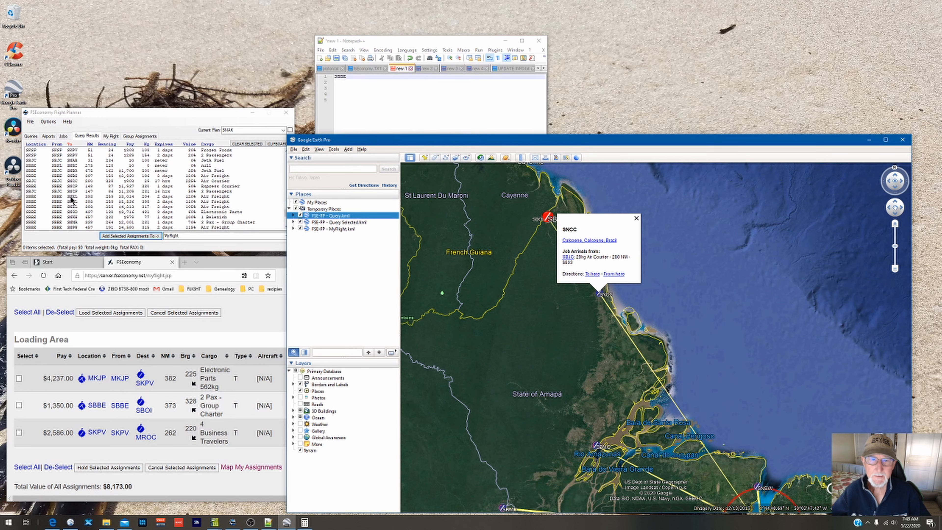
click(72, 181)
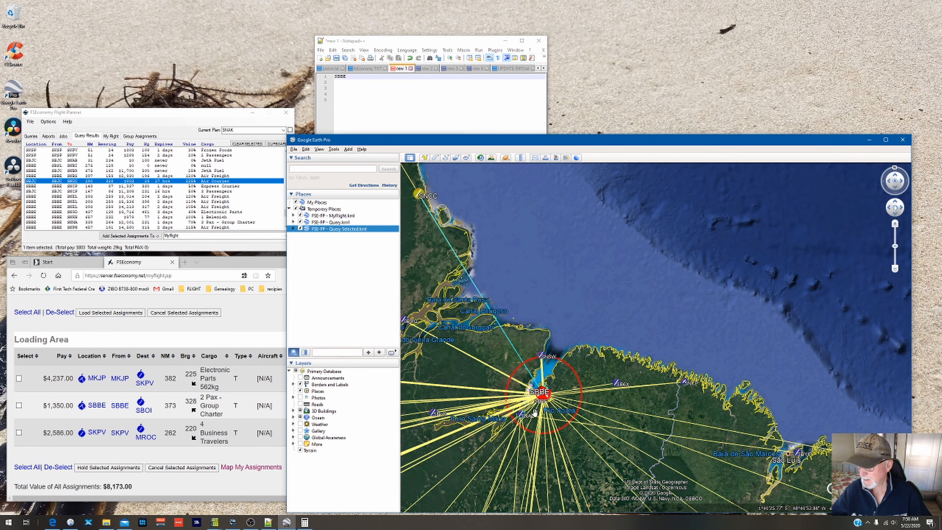
scroll(537, 414, up, 4)
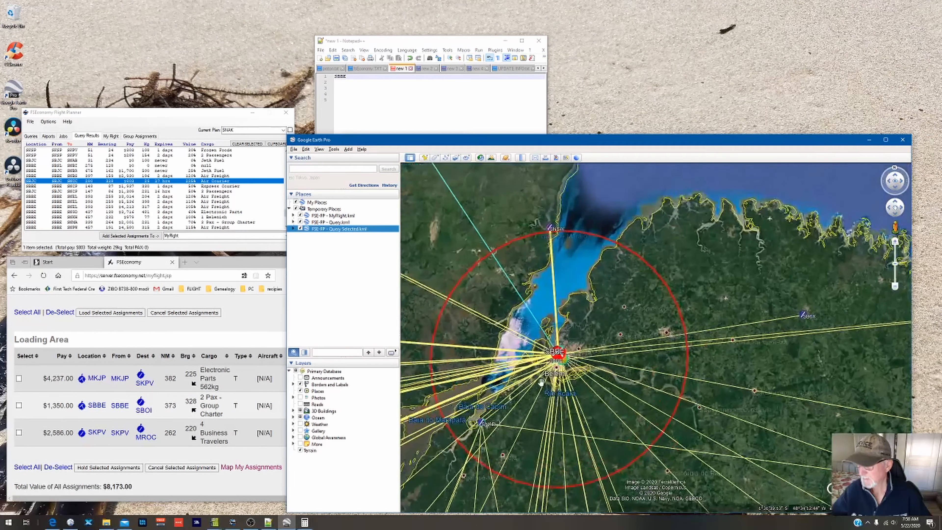
scroll(547, 366, up, 5)
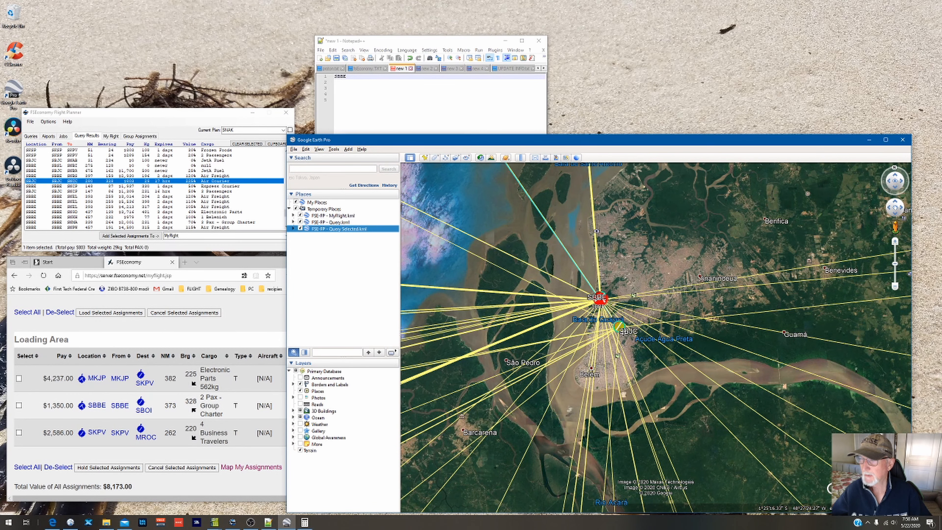
scroll(618, 328, down, 3)
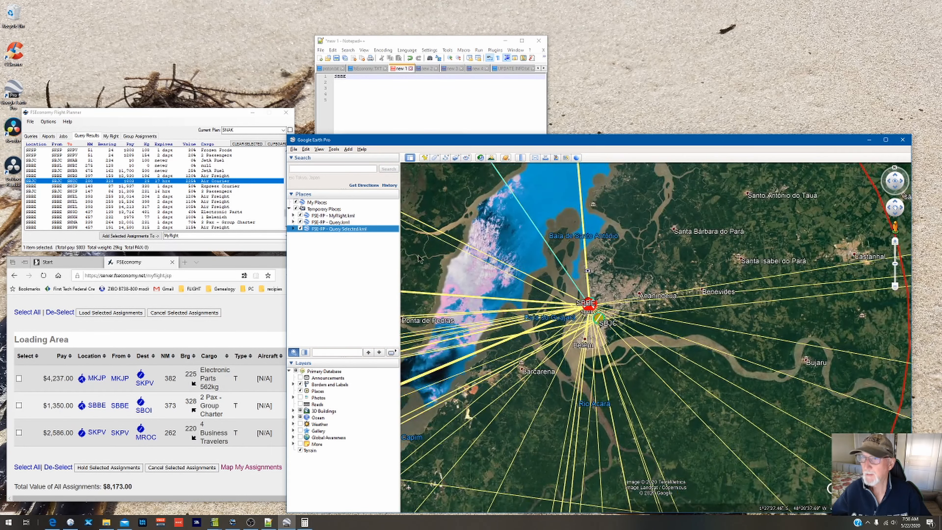
Step: Note the flight legs SBBE-SBJC and SBJC-SBOI on separate lines in the Notepad++ document
click(353, 76)
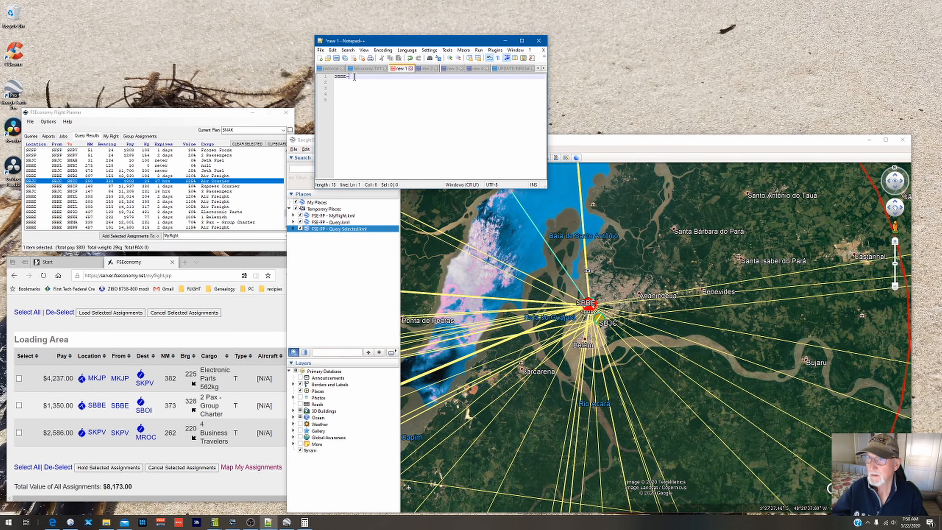
text(-SBO)
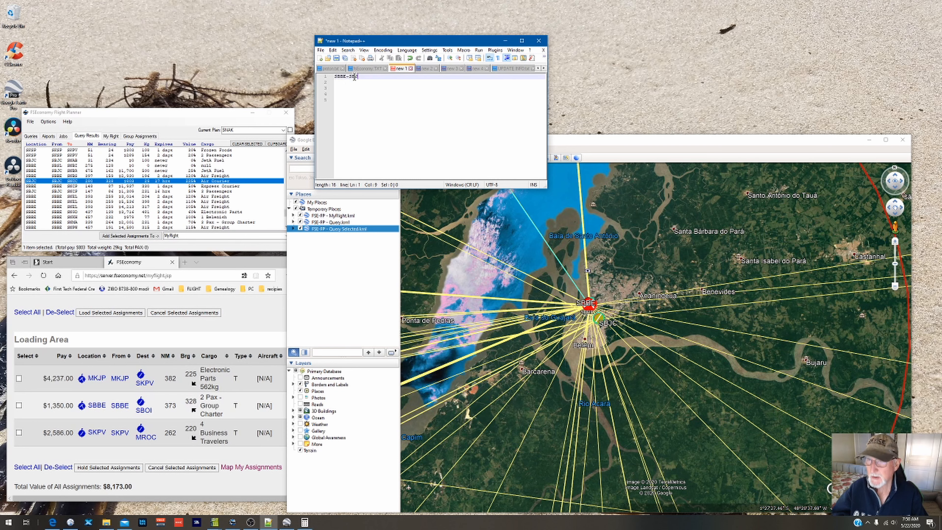
text(C)
key(Return)
text(SBJC)
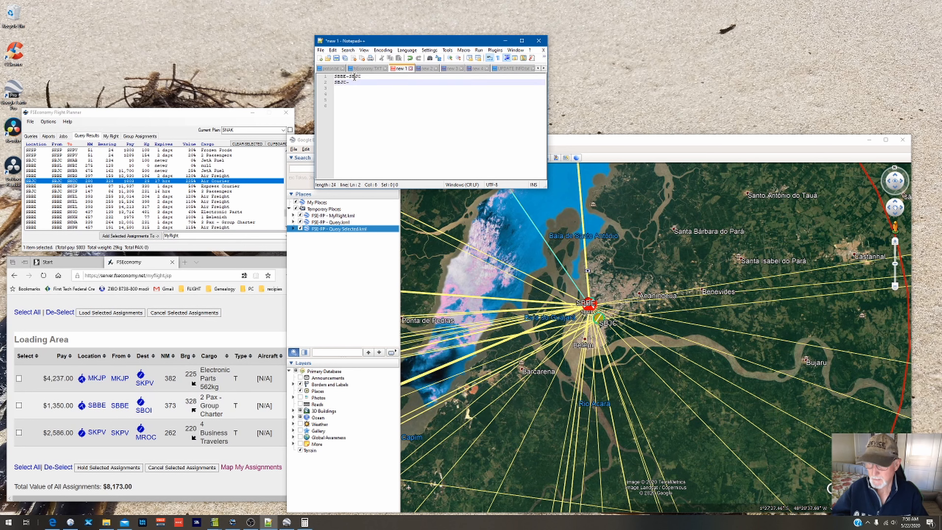
text(-SBC)
text(I)
key(Return)
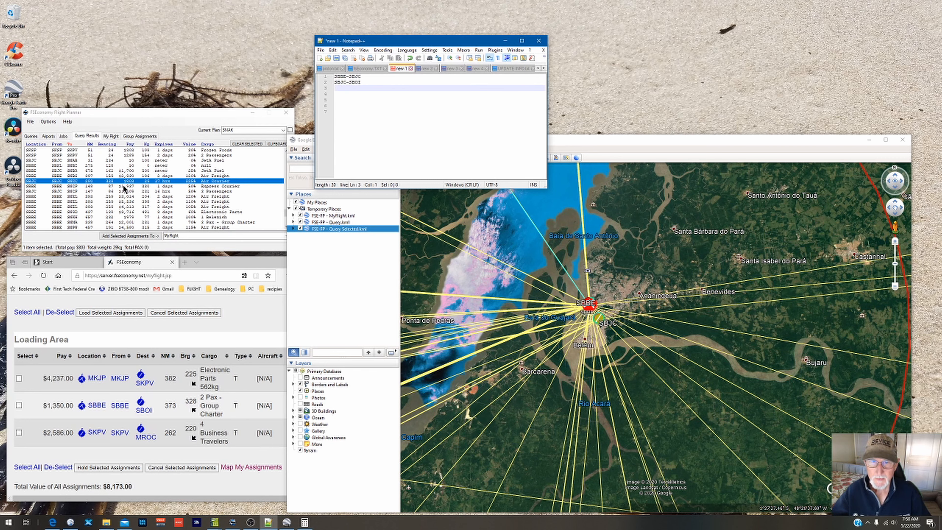
Step: Add the SBJC to SNCC Air Courier job to MyFlight and refresh the FSEconomy Loading Area
click(116, 236)
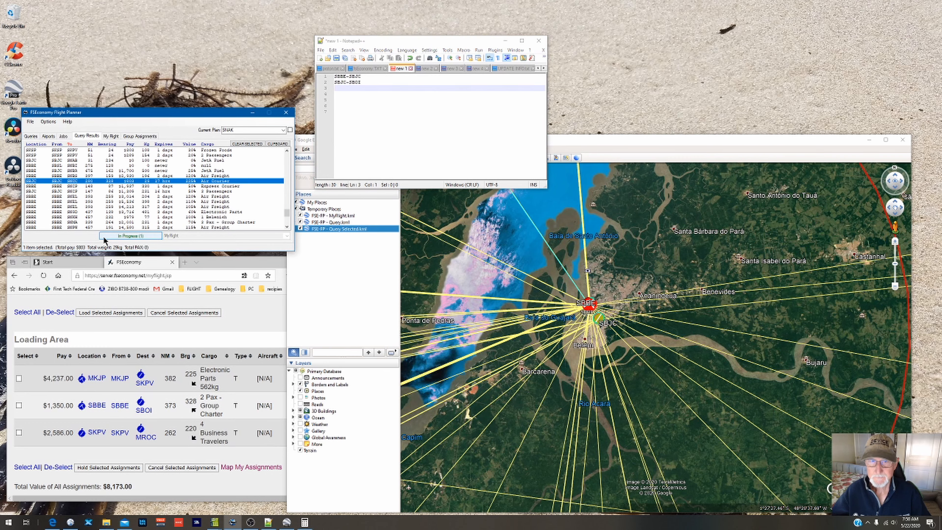
click(43, 275)
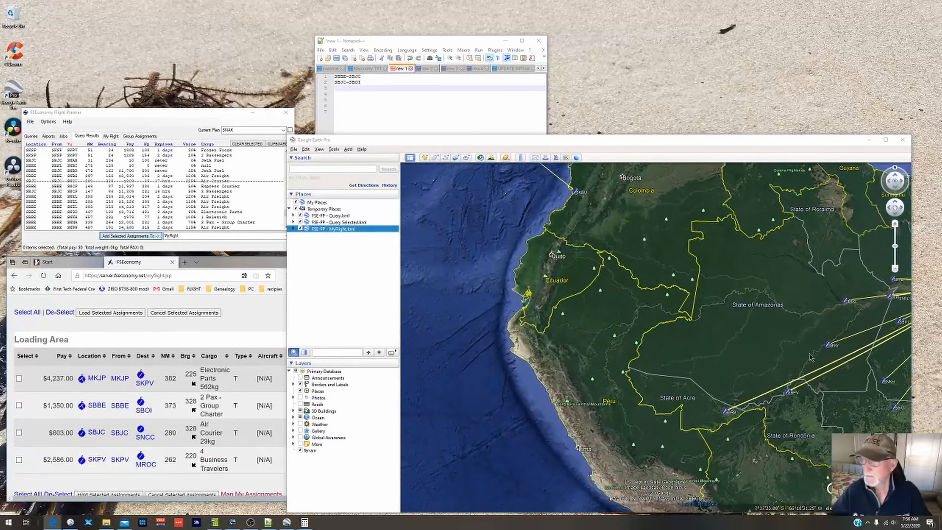
drag(811, 357, 475, 381)
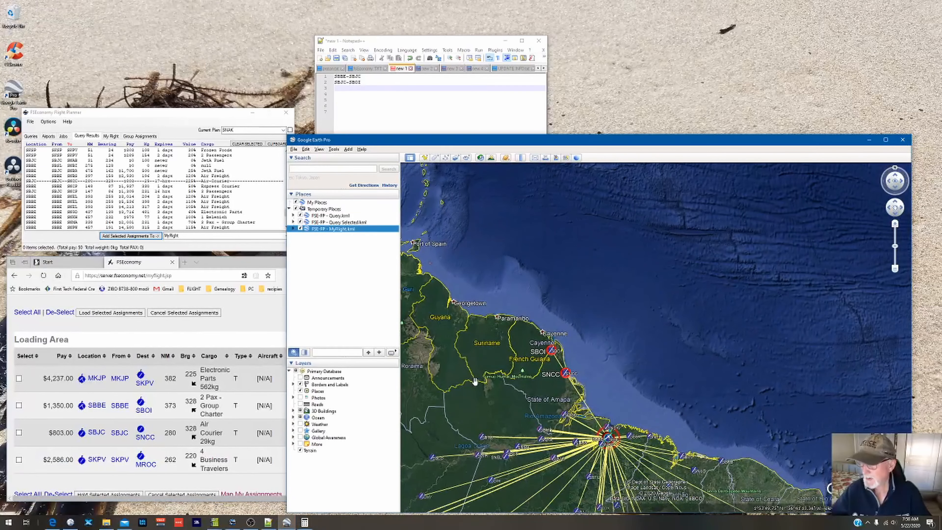
Step: Add a query for jobs departing SBOI and map all queries in Google Earth
click(31, 136)
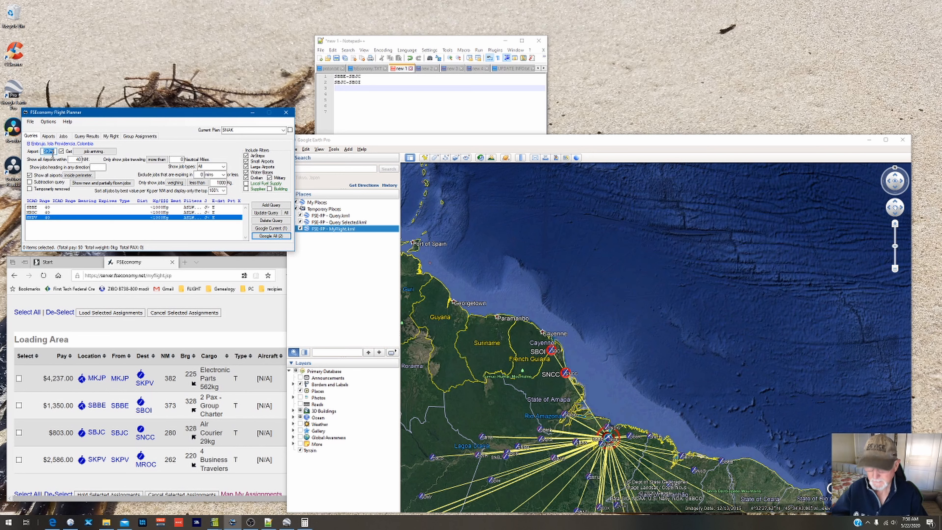
text(SBOI)
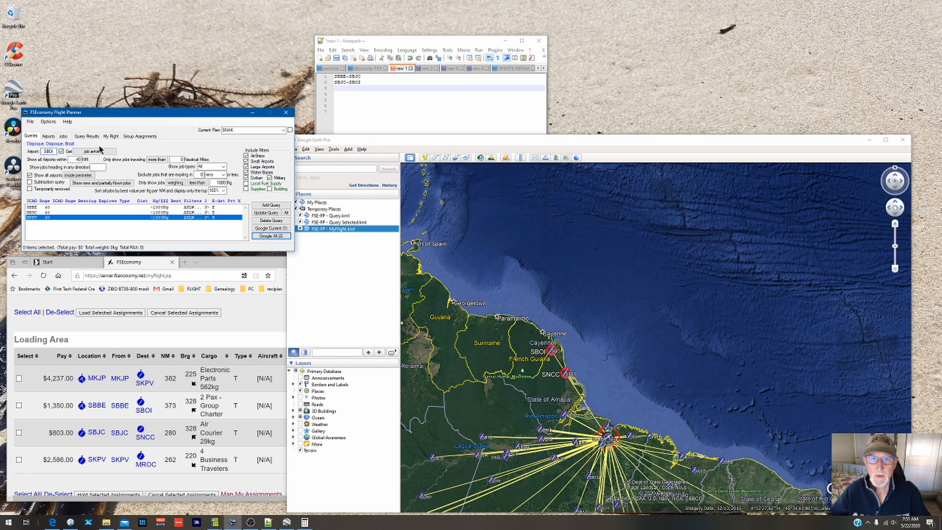
click(99, 151)
click(99, 152)
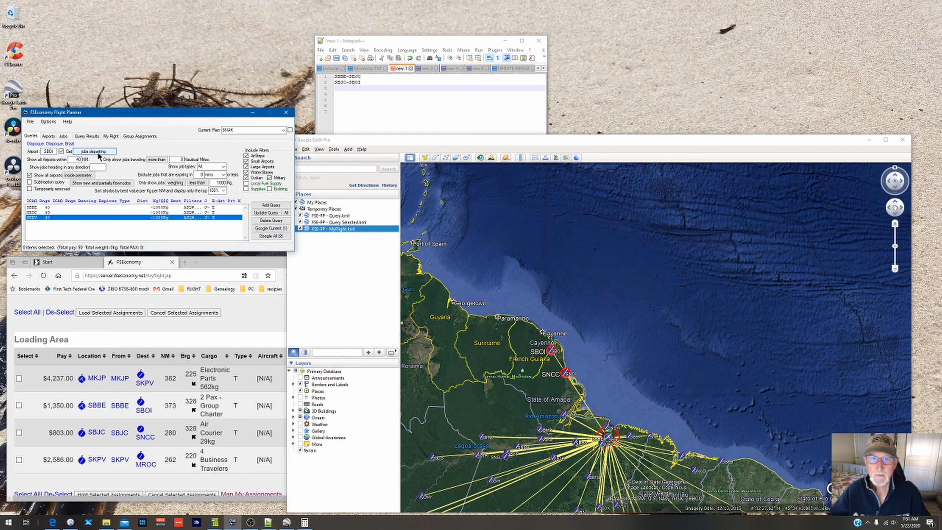
click(272, 205)
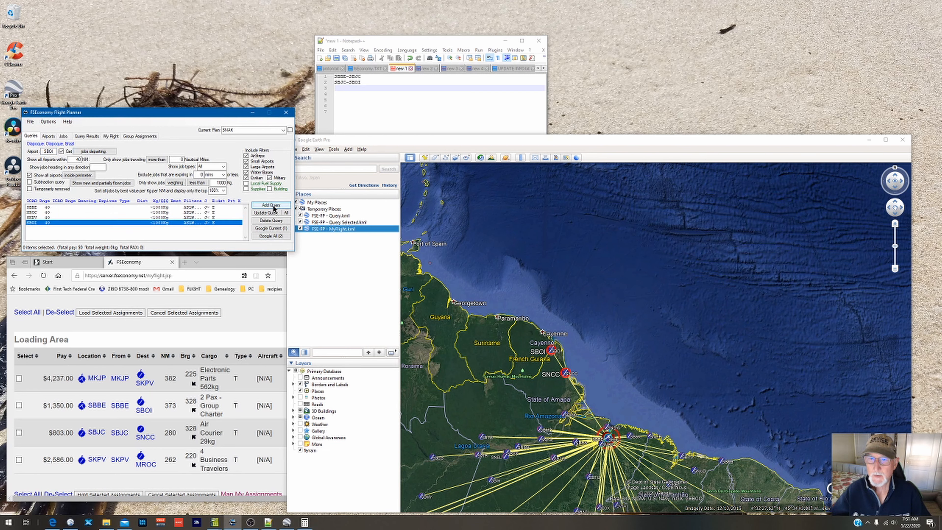
click(271, 236)
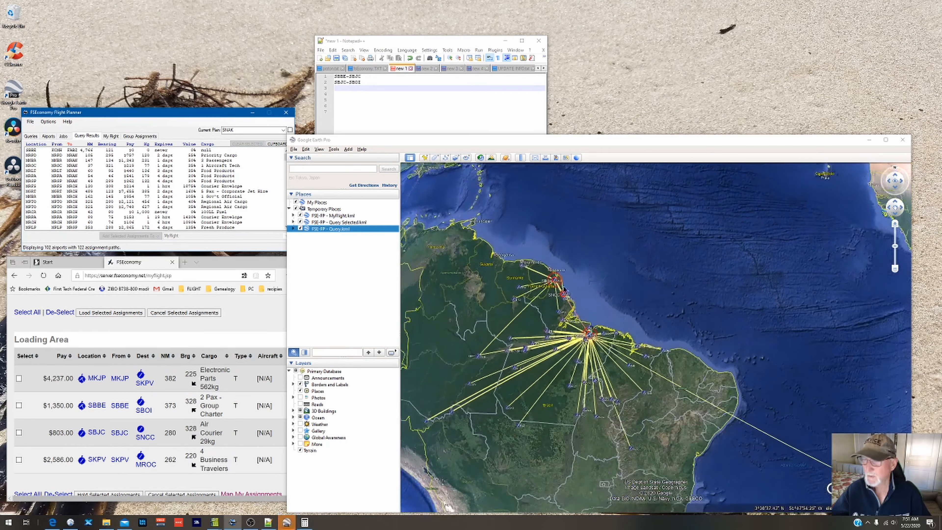
Step: Examine the job routes leaving SBOI in Google Earth and show the job details of the SMJP marker
click(520, 304)
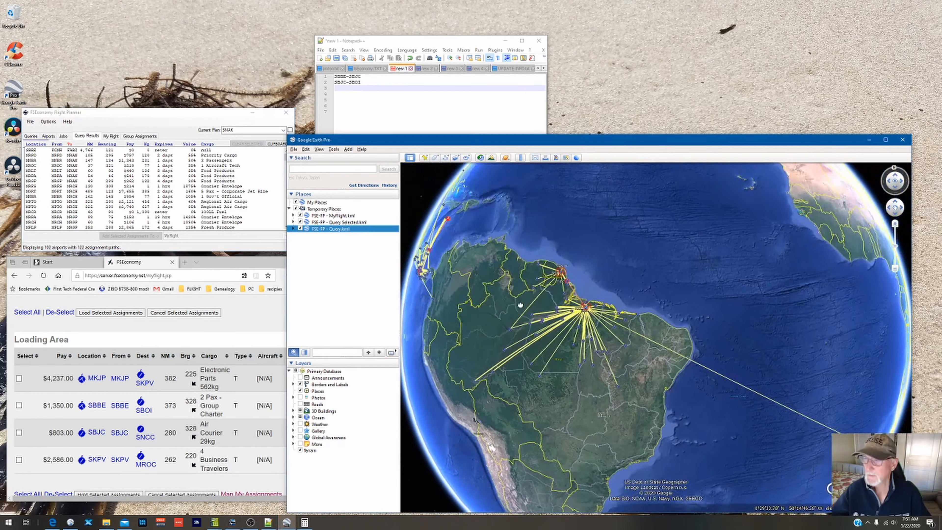
drag(520, 305, 589, 344)
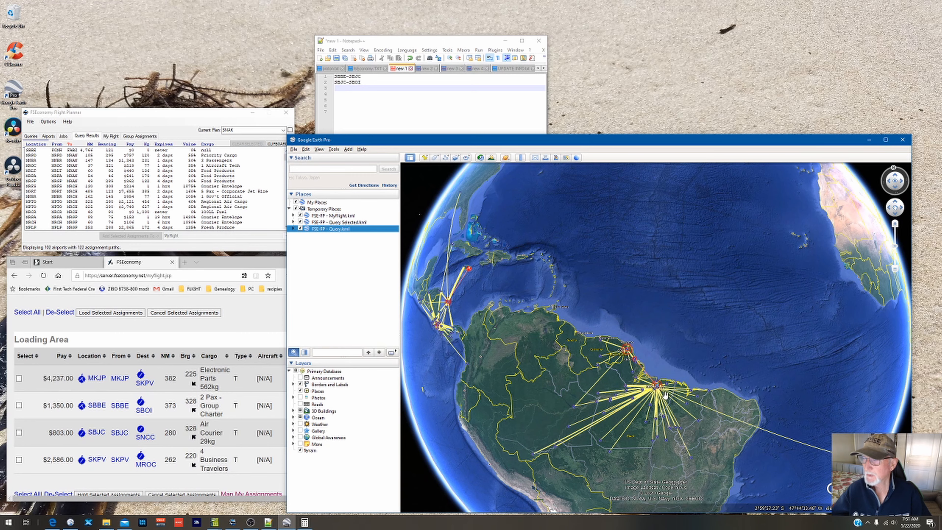
scroll(663, 386, up, 1)
scroll(663, 386, up, 3)
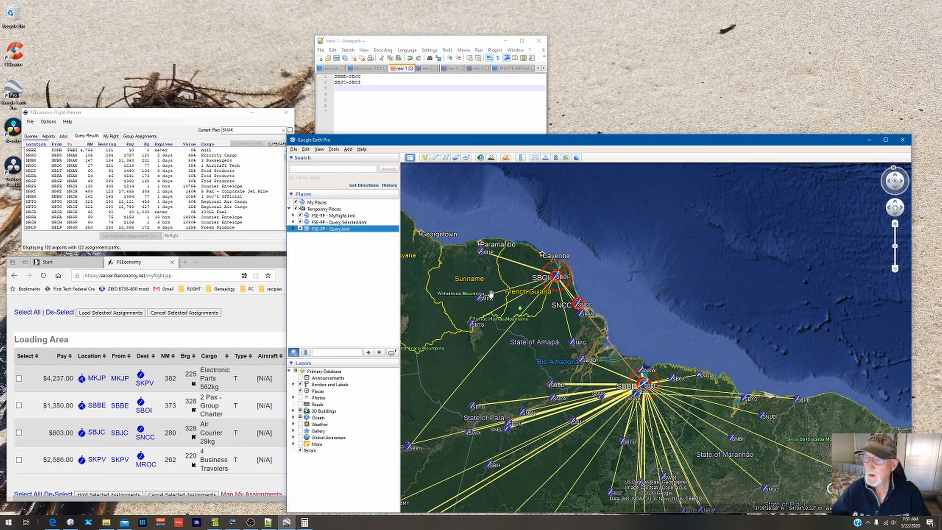
drag(435, 304, 463, 310)
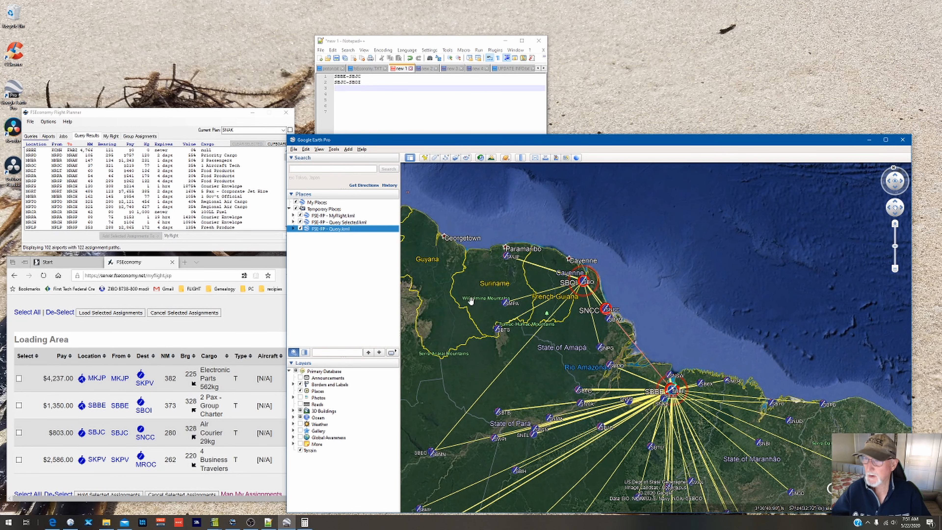
click(507, 256)
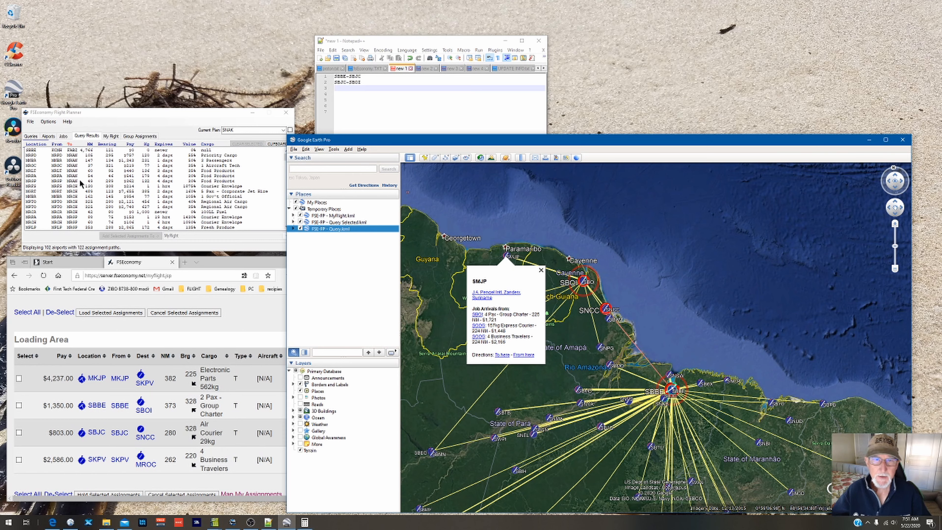
Step: Find the SBOI to SMJP 4 Pax Group Charter job in the query results and add it to MyFlight
scroll(77, 195, down, 5)
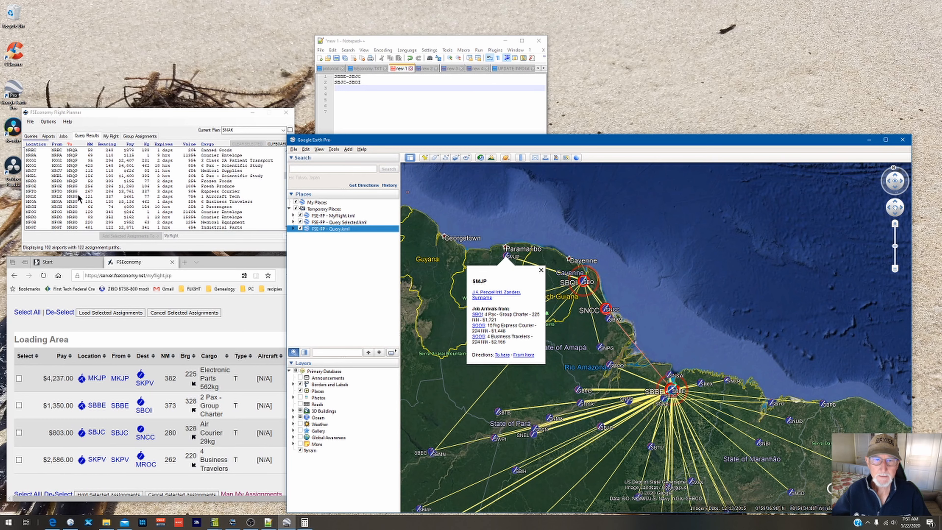
scroll(82, 203, down, 5)
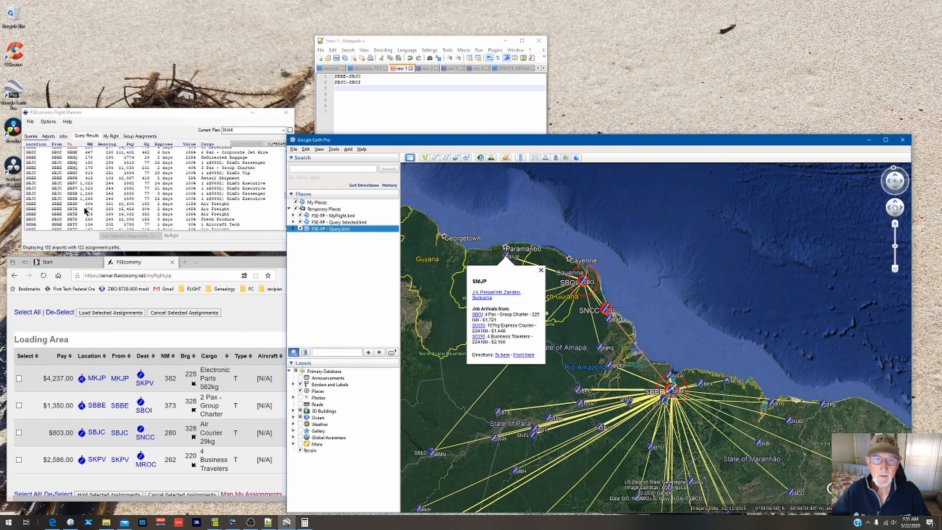
scroll(85, 211, down, 3)
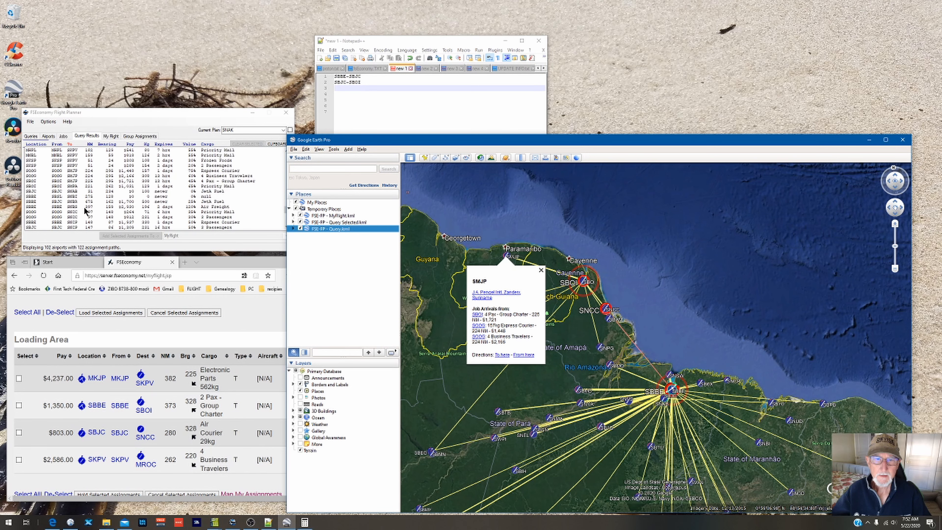
scroll(84, 211, up, 3)
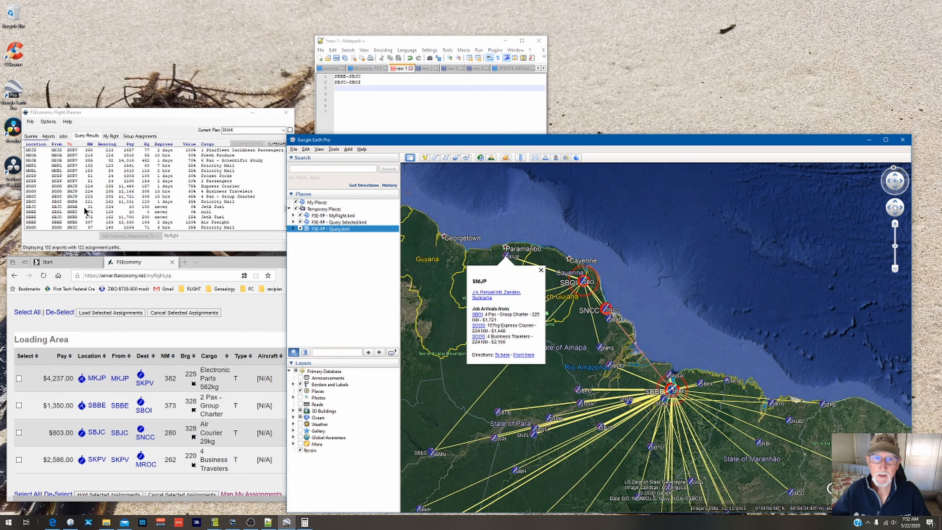
click(75, 196)
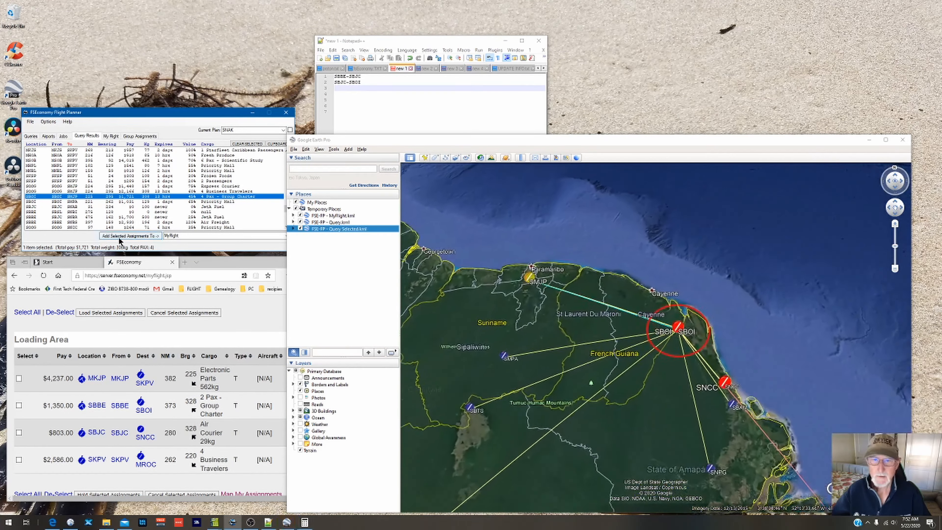
click(118, 237)
Step: Note the flight leg SBOI-SMJP on the third line of the Notepad++ document
click(353, 94)
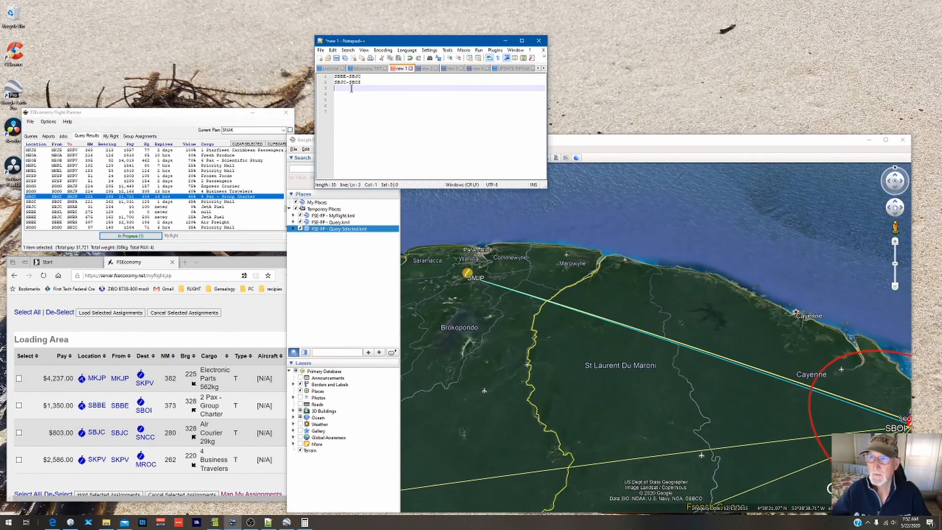
text(SBOI)
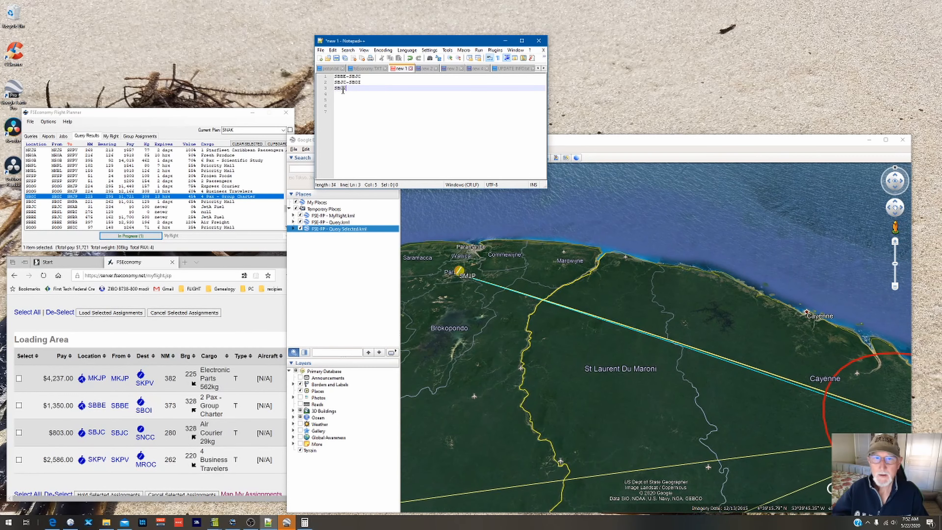
text(-SN)
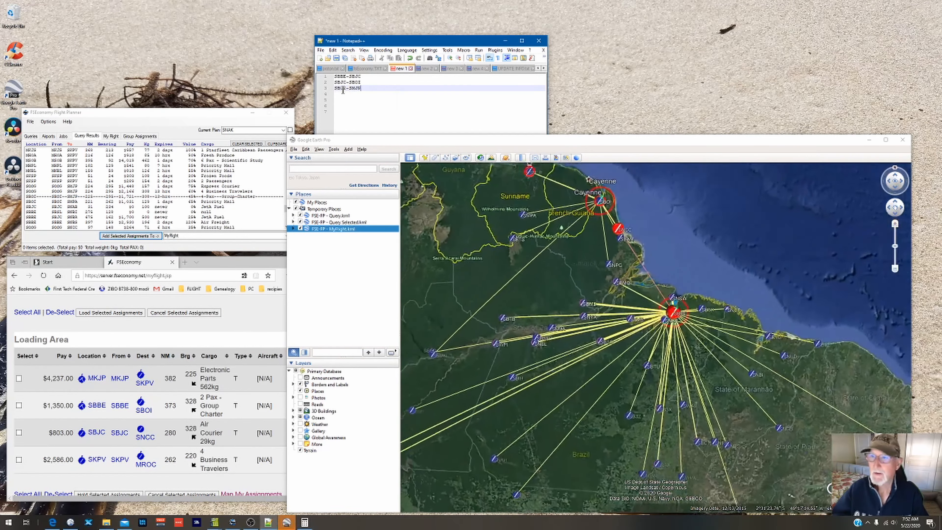
text(JP)
key(Return)
Step: Add a query for jobs departing SMJP in FSEconomy Flight Planner and map all queries in Google Earth
drag(604, 211, 584, 272)
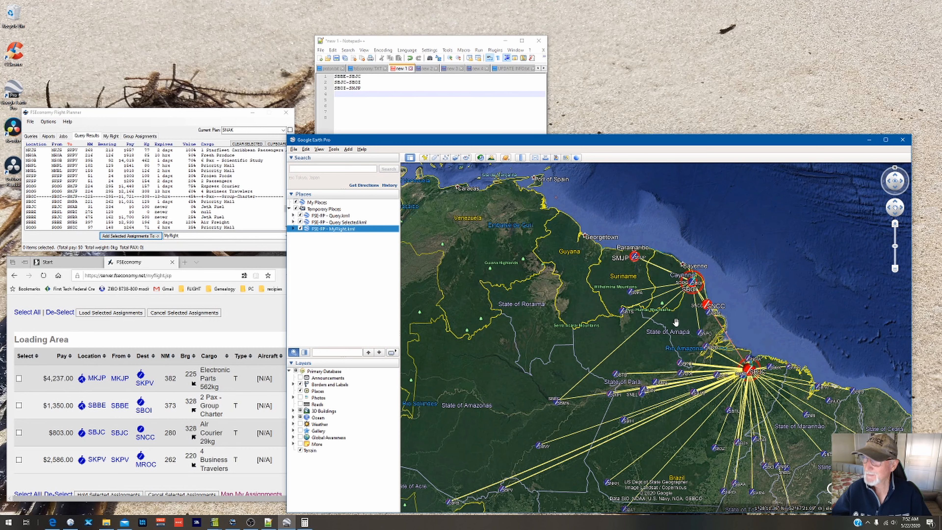
scroll(676, 322, up, 3)
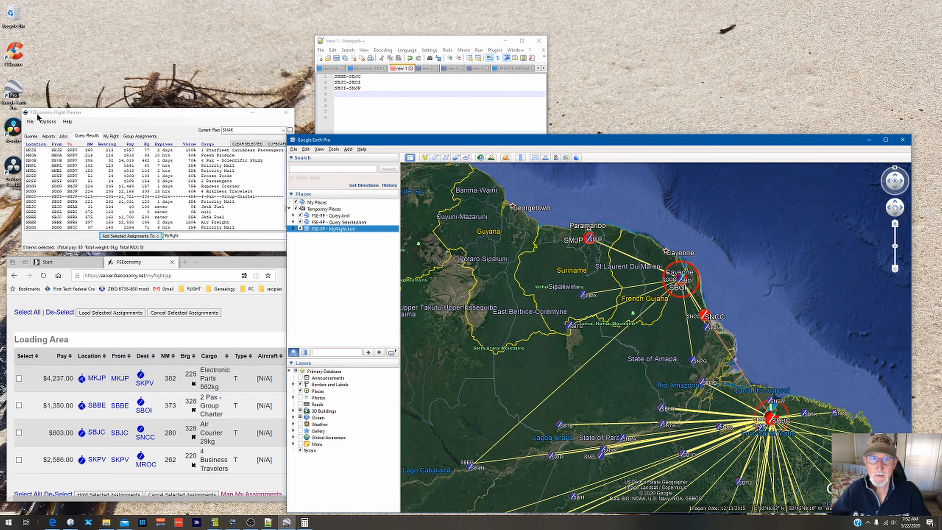
click(28, 138)
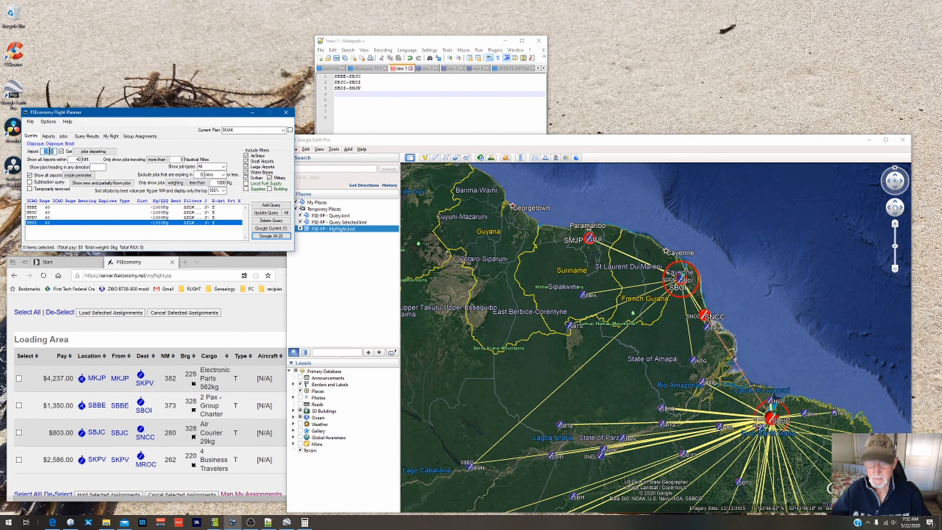
text(SN)
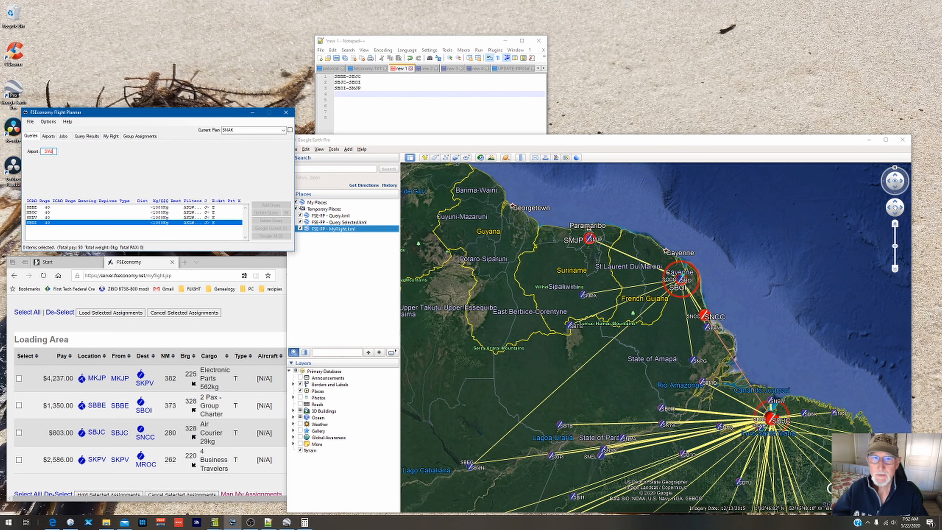
text(JP)
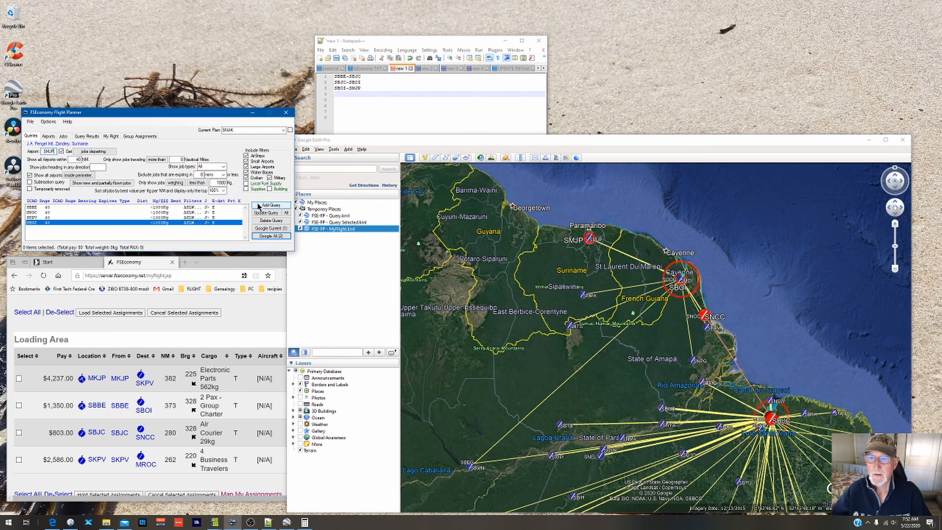
click(259, 206)
click(272, 237)
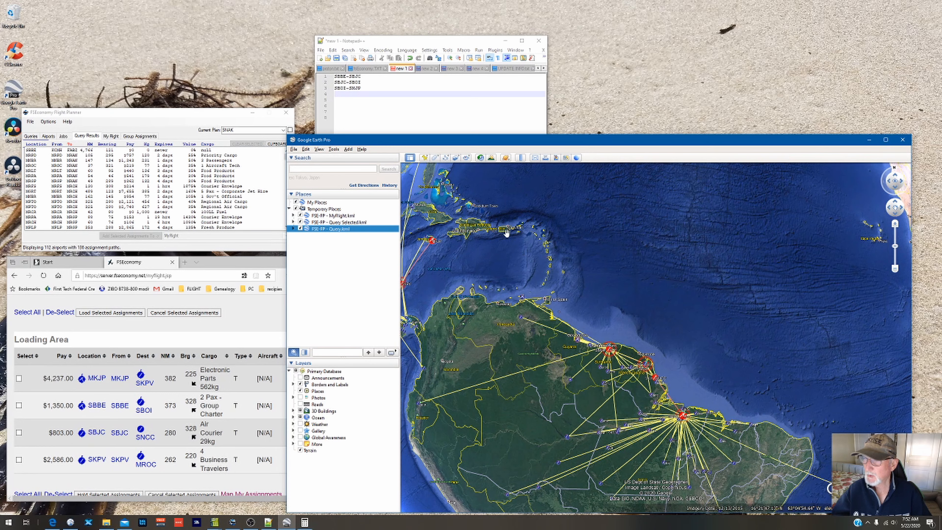
Step: Follow the routes from SMJP toward Venezuela in Google Earth and check the job details of the SVMG and SVST markers
drag(513, 308, 506, 332)
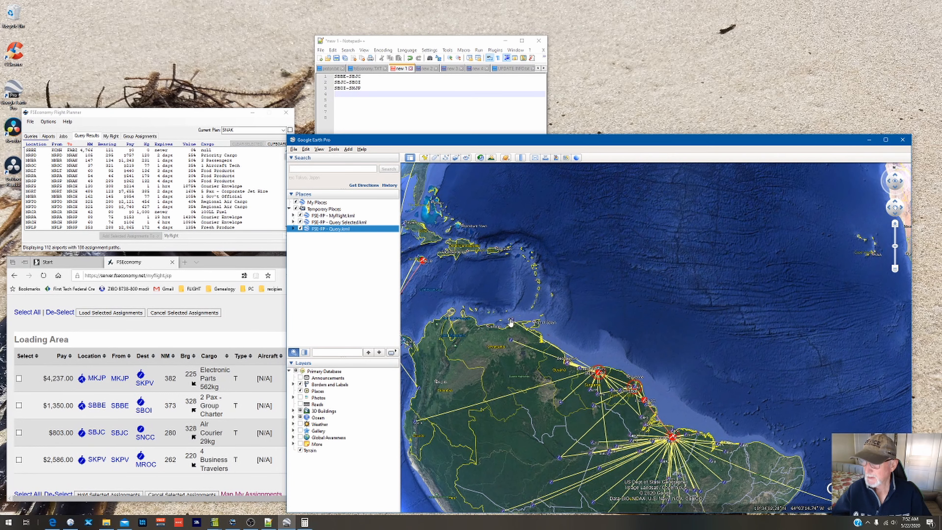
scroll(511, 323, up, 5)
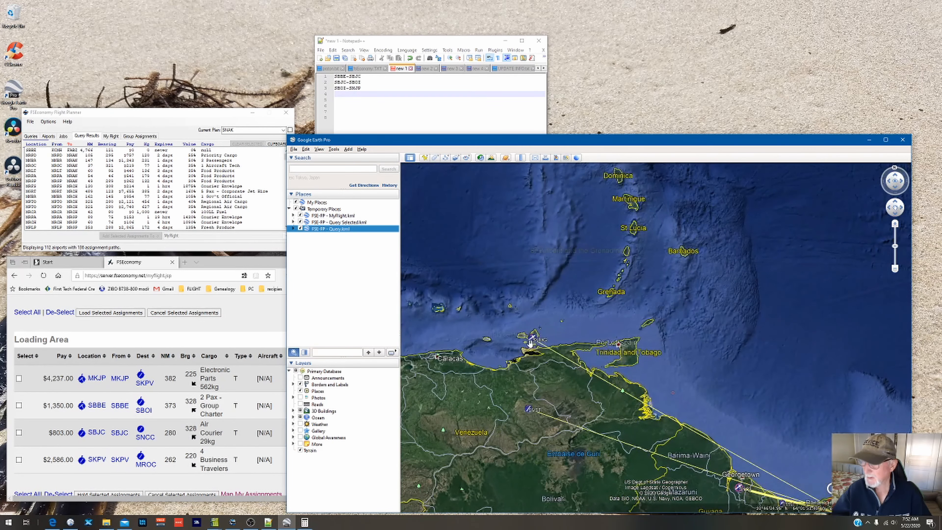
click(533, 341)
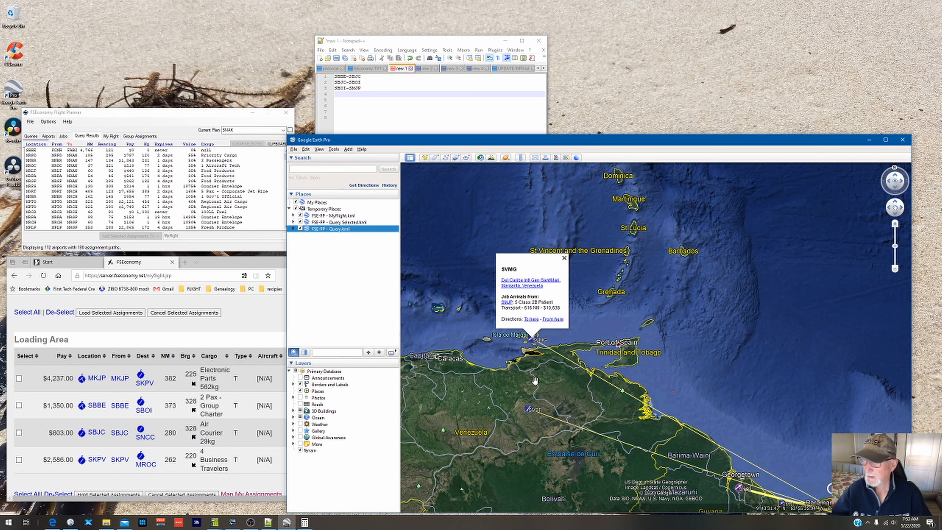
click(564, 258)
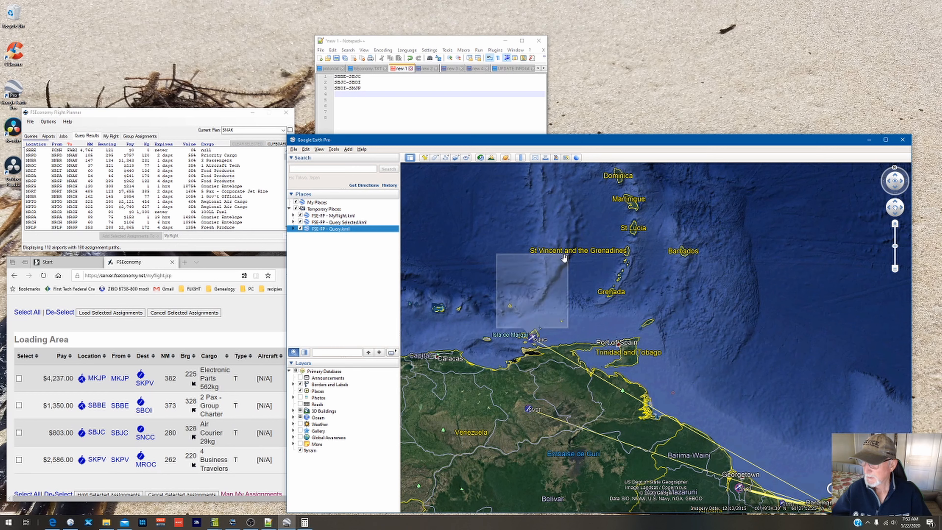
click(530, 412)
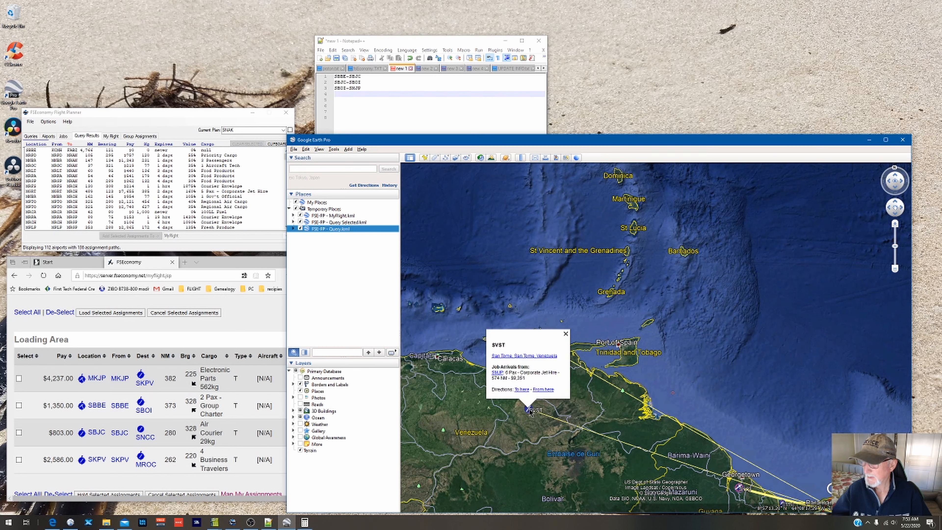
click(497, 373)
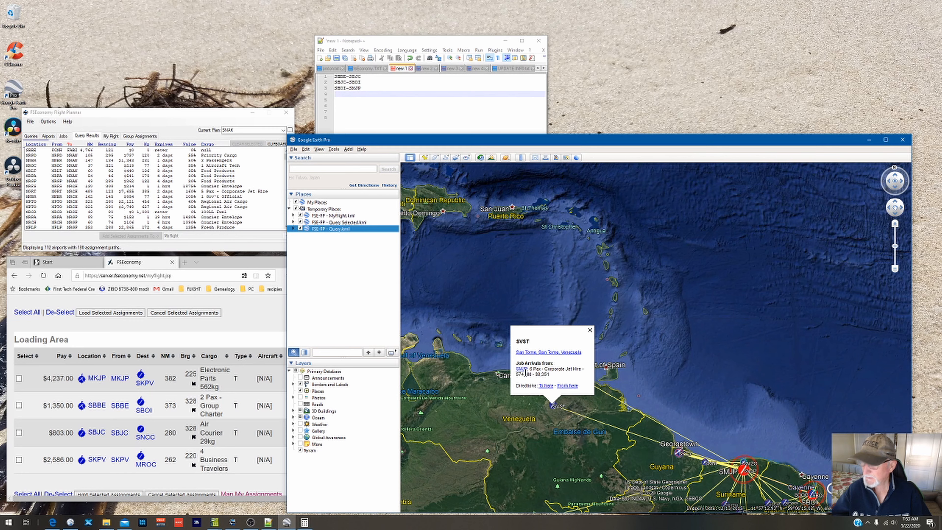
Step: Find the SMJP to SVST 6 Pax Corporate Jet Hire job in the query results and try to add it to MyFlight
scroll(73, 188, down, 5)
scroll(73, 188, down, 10)
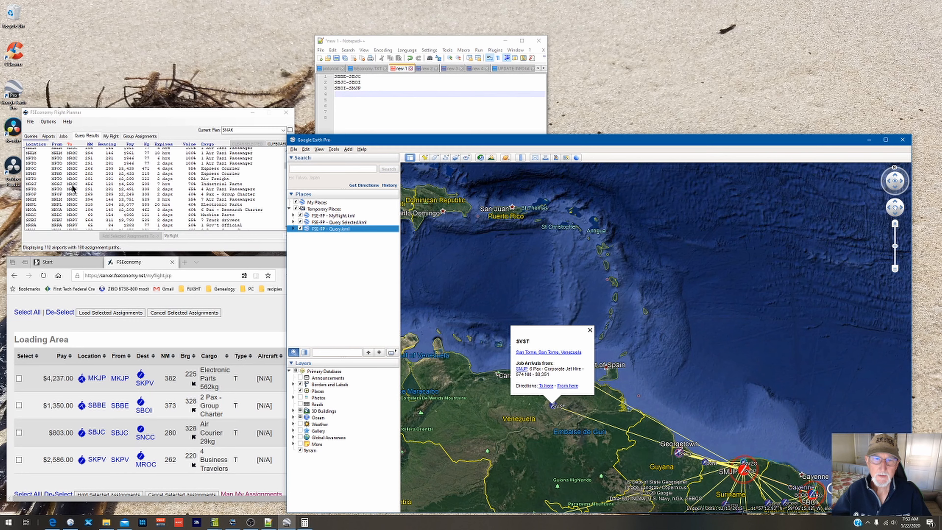
scroll(72, 186, down, 10)
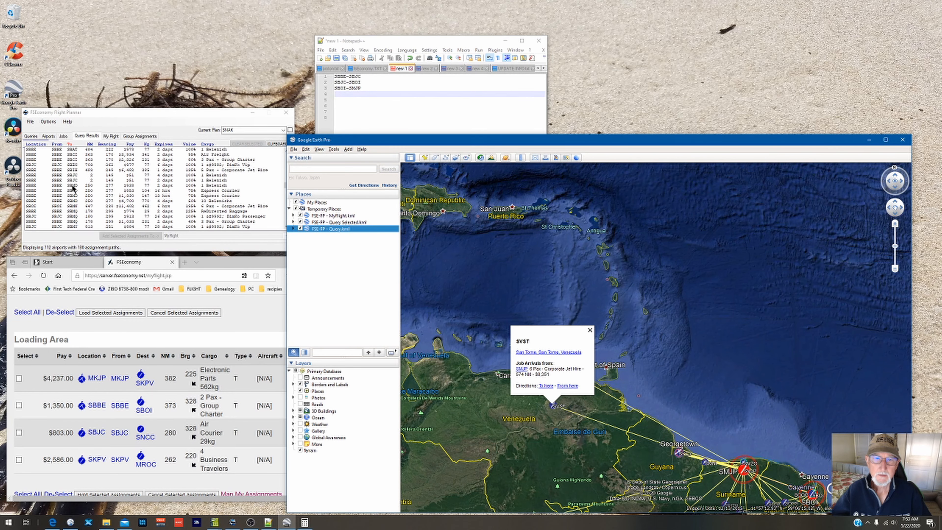
scroll(72, 185, down, 10)
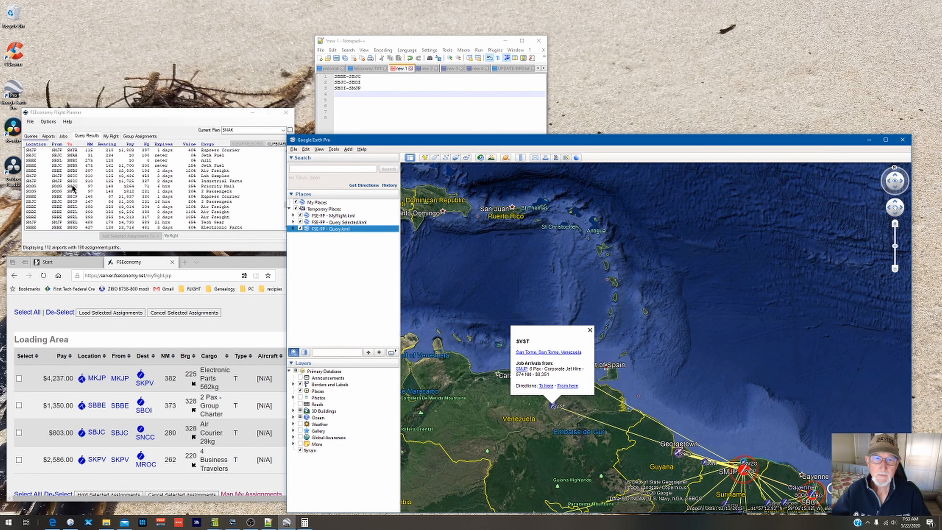
scroll(73, 188, down, 3)
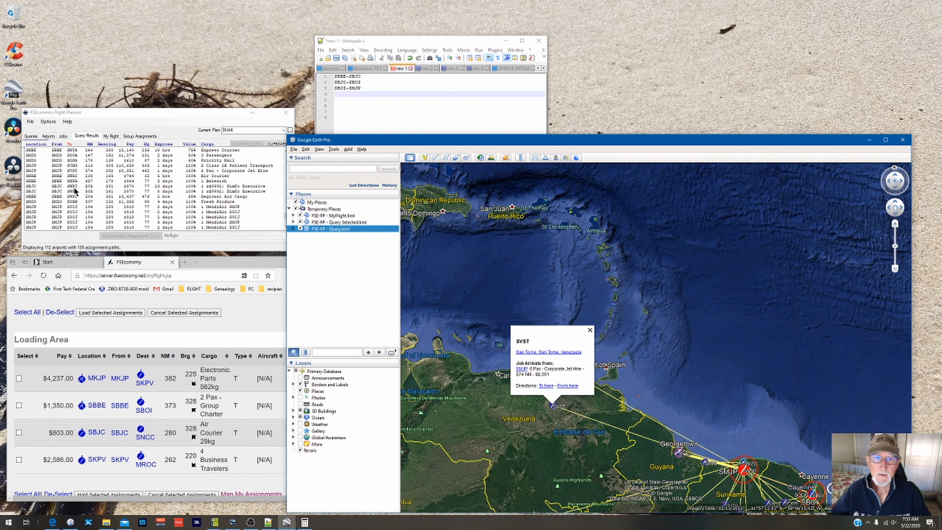
click(74, 171)
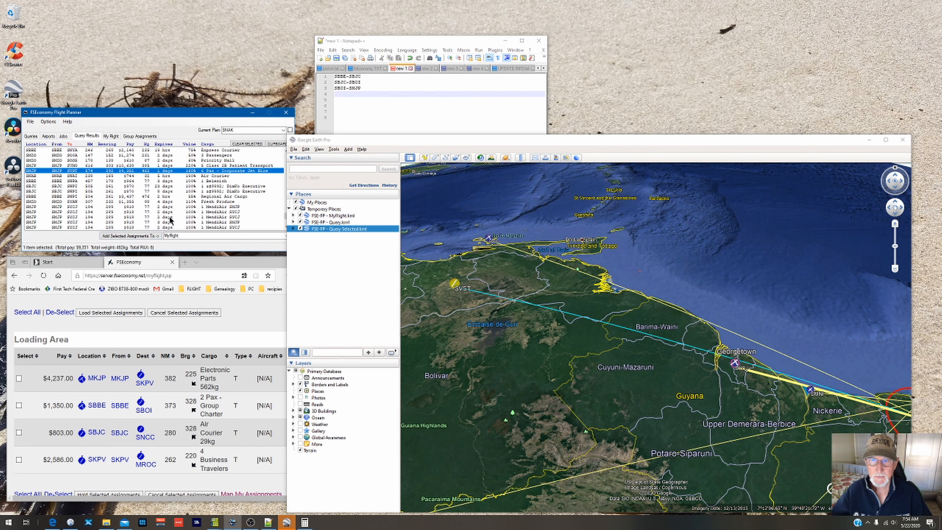
click(139, 237)
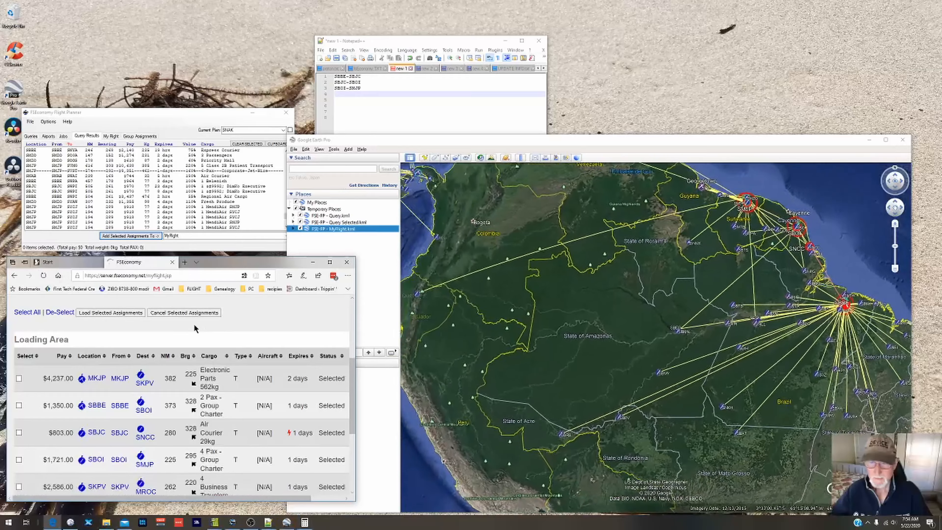
Step: Look through the My Flight loading area for the SMJP to SVST job and view the mapped assignments in Google Earth
scroll(193, 327, down, 2)
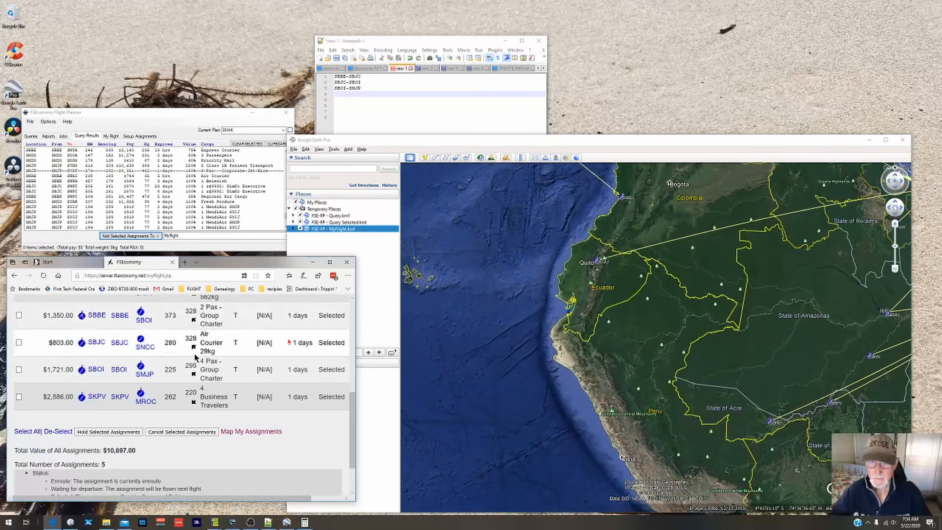
scroll(193, 345, up, 1)
scroll(191, 362, up, 1)
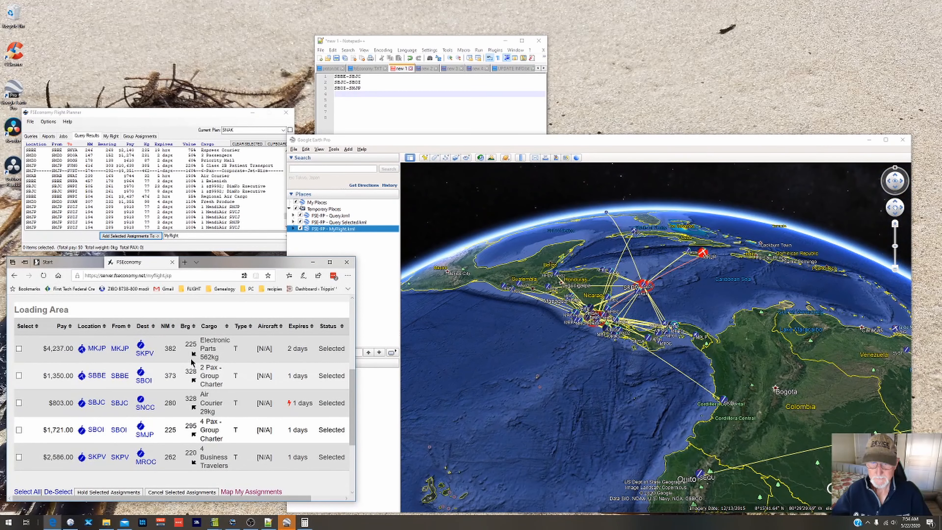
scroll(192, 362, down, 1)
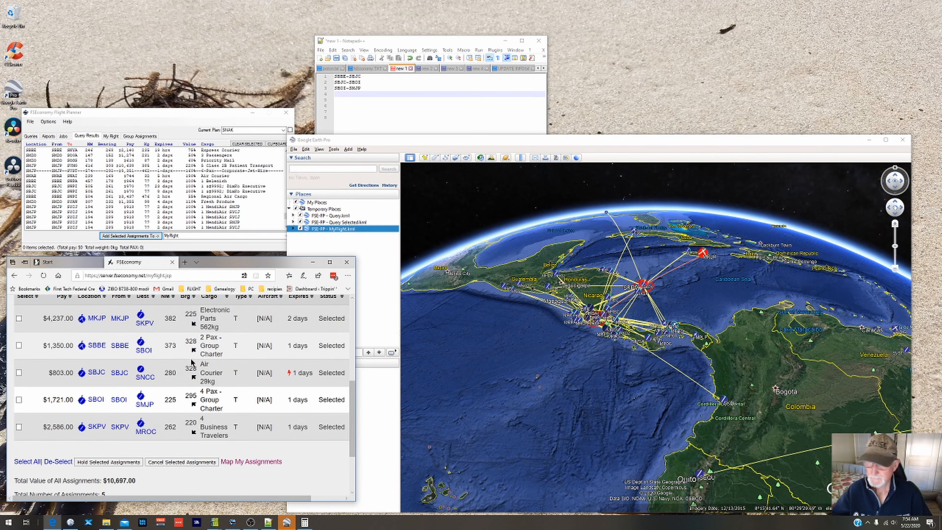
drag(770, 345, 583, 345)
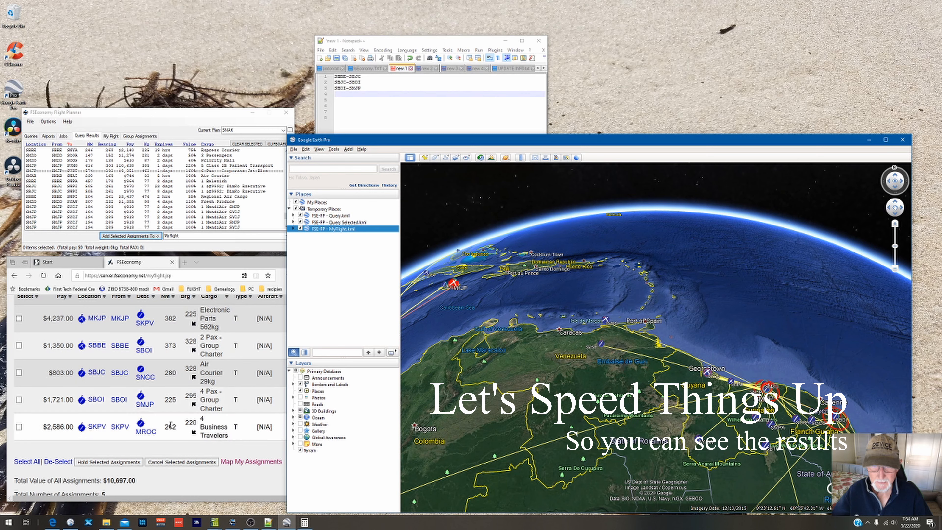
scroll(167, 419, down, 1)
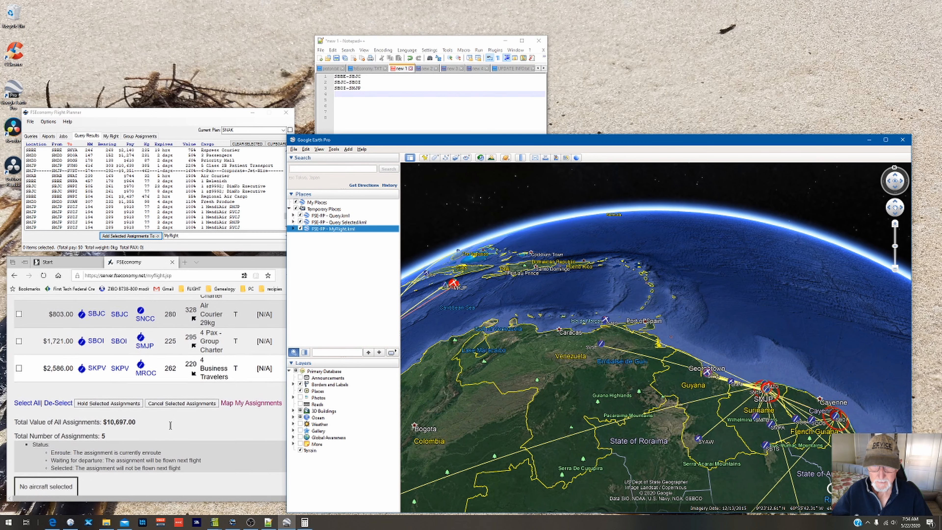
scroll(164, 416, up, 1)
scroll(164, 416, up, 1)
click(146, 410)
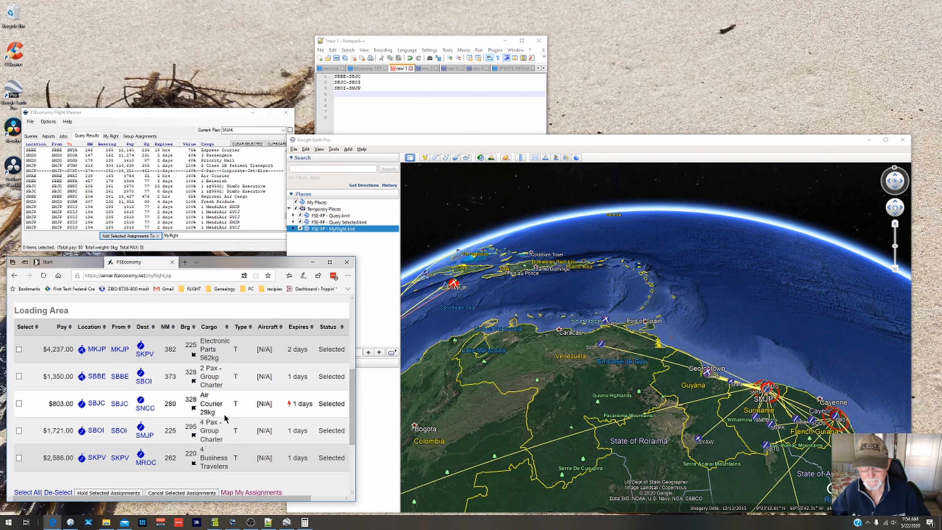
Step: Select the SMJP to SVST job again and check the job details of the SYCJ marker at Georgetown in Google Earth
click(76, 171)
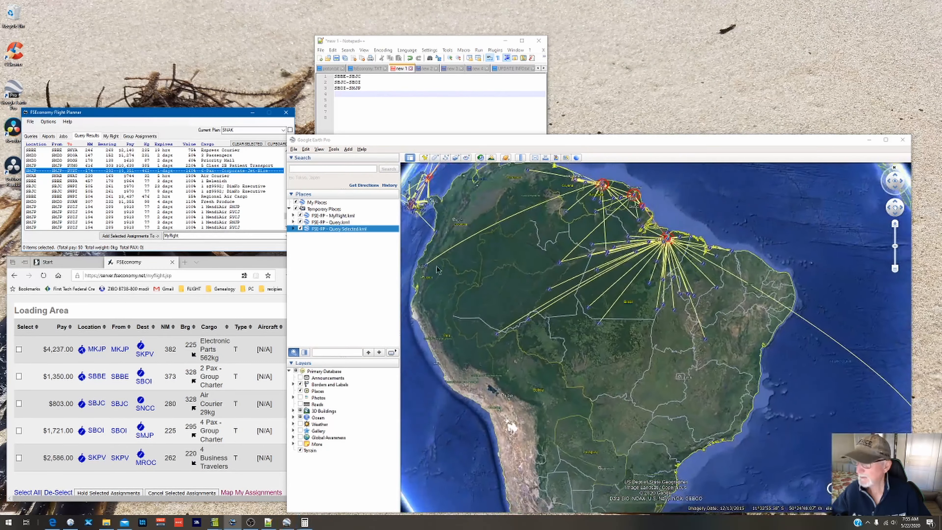
scroll(541, 317, up, 3)
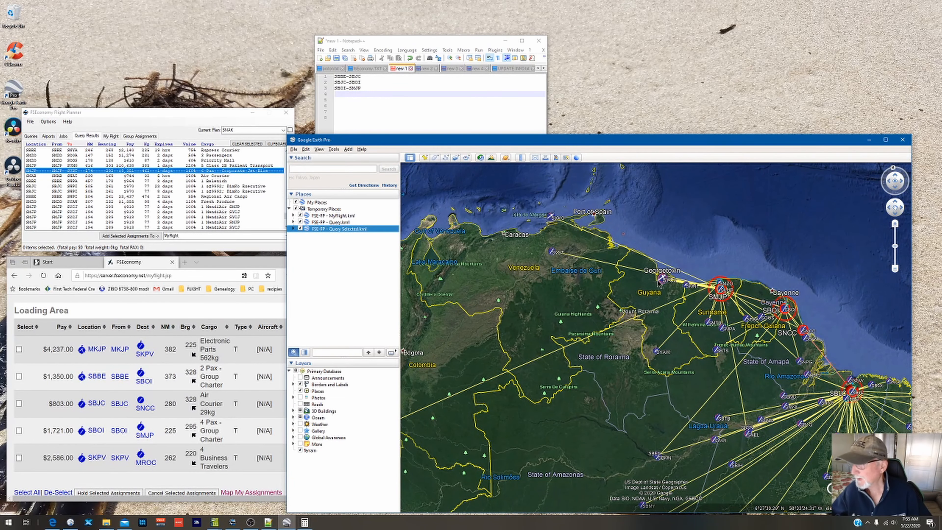
click(662, 279)
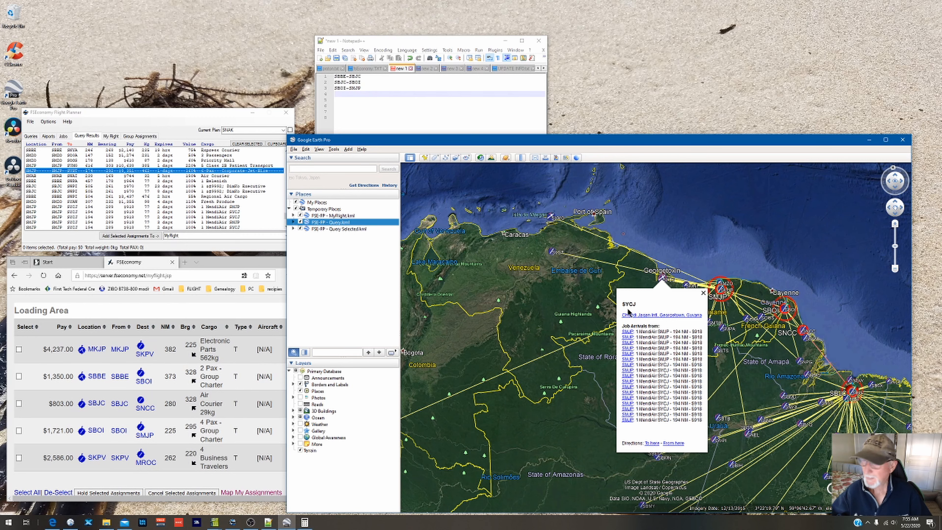
Step: Select nine MendiAir jobs from SMJP to SYCJ in the query results, add them to MyFlight and reload the My Flight page
click(73, 207)
scroll(74, 193, down, 2)
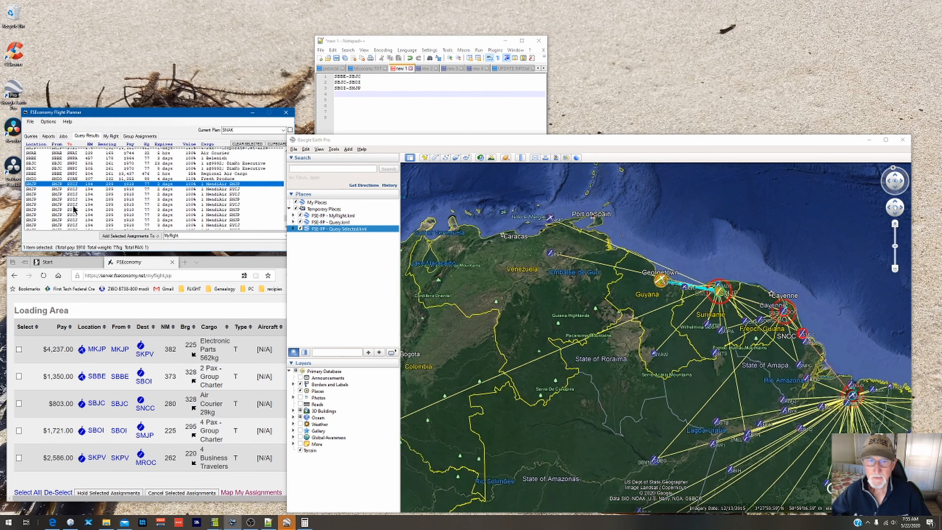
shift+click(73, 182)
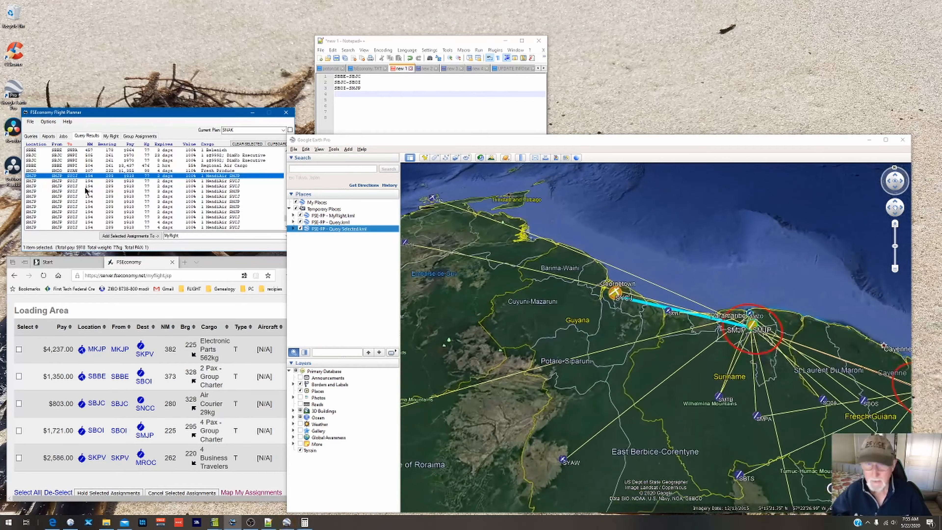
shift+click(77, 207)
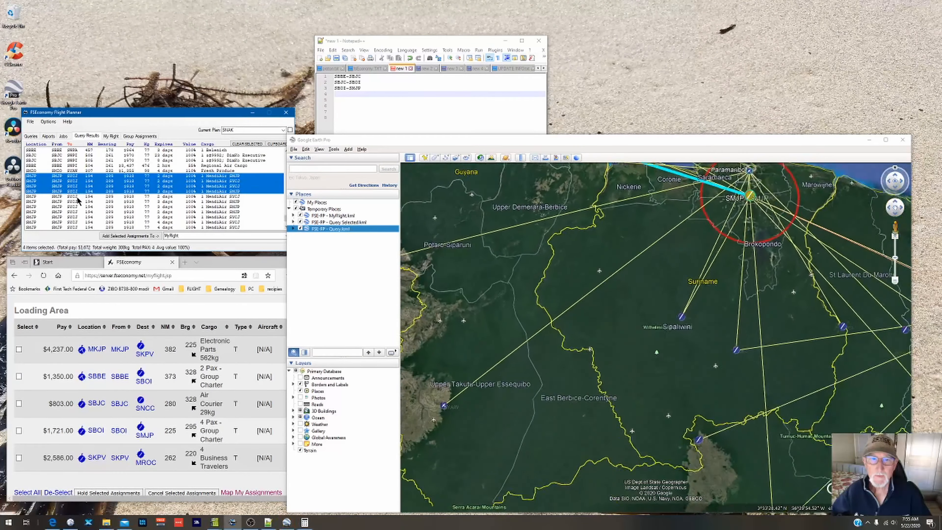
shift+click(77, 217)
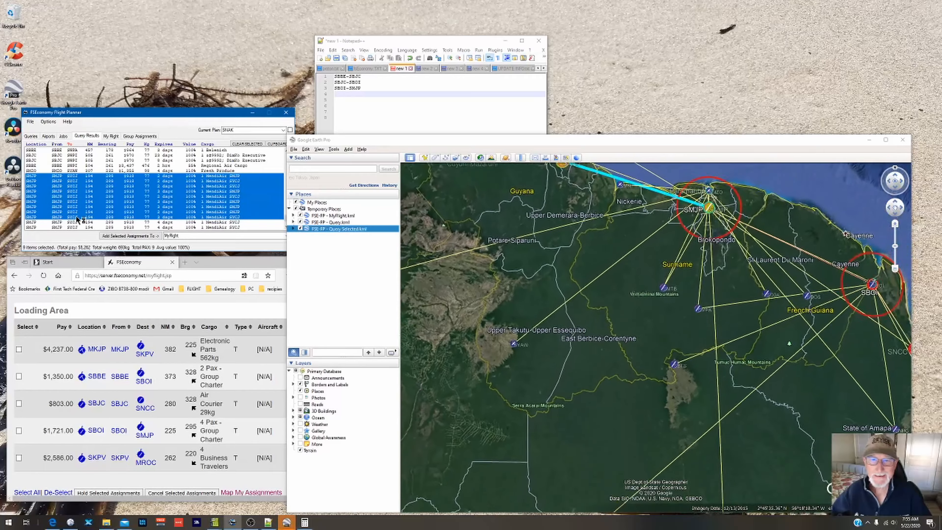
click(125, 236)
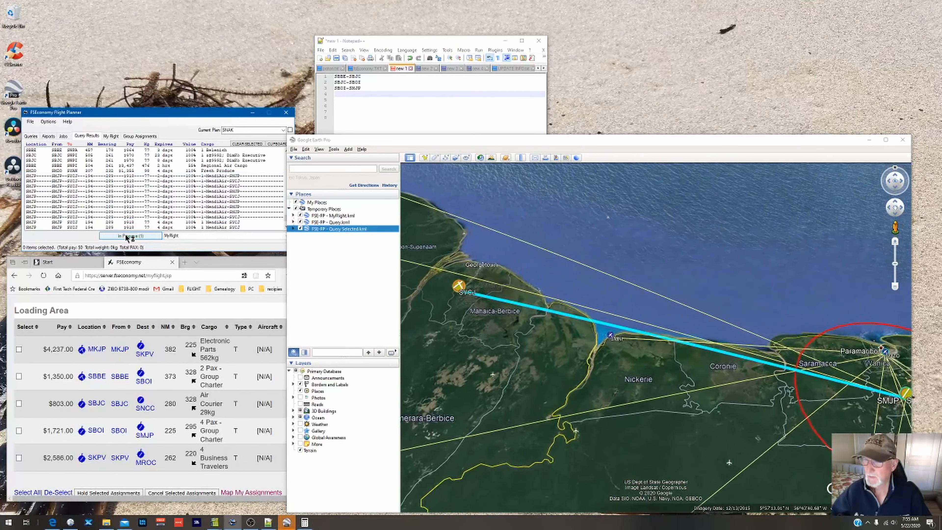
click(183, 356)
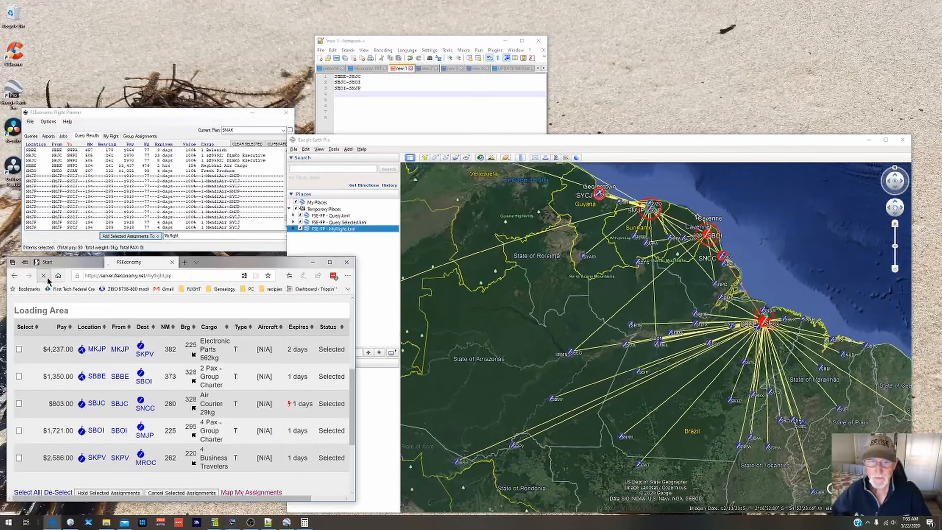
key(F5)
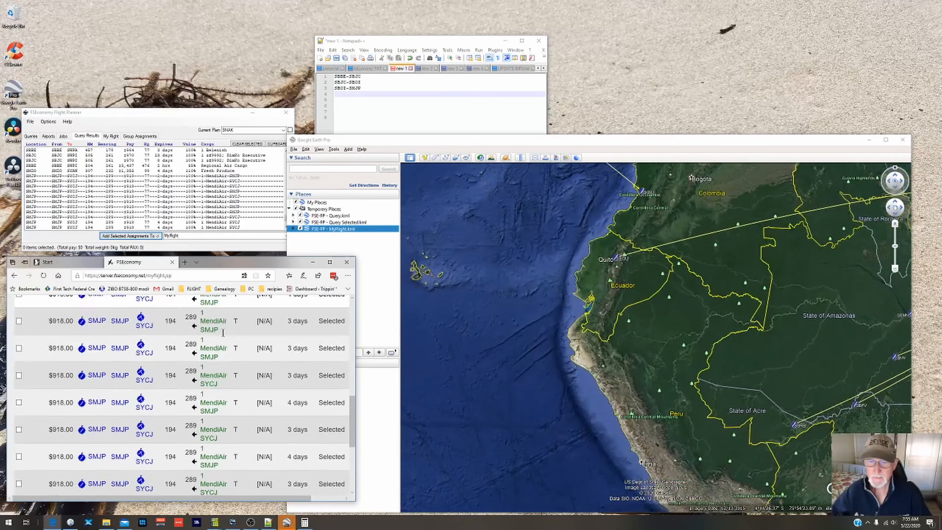
Step: Add a query for jobs departing SYCJ in FSEconomy Flight Planner
click(31, 136)
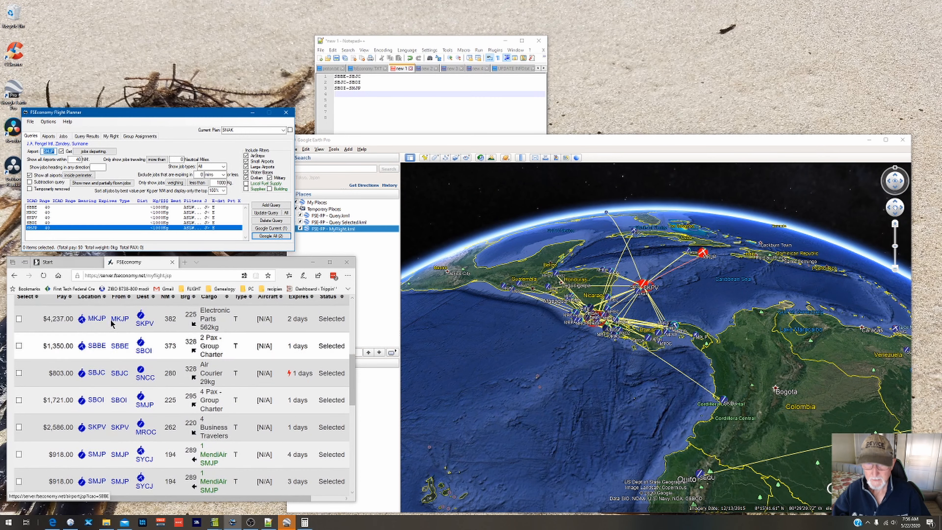
text(S)
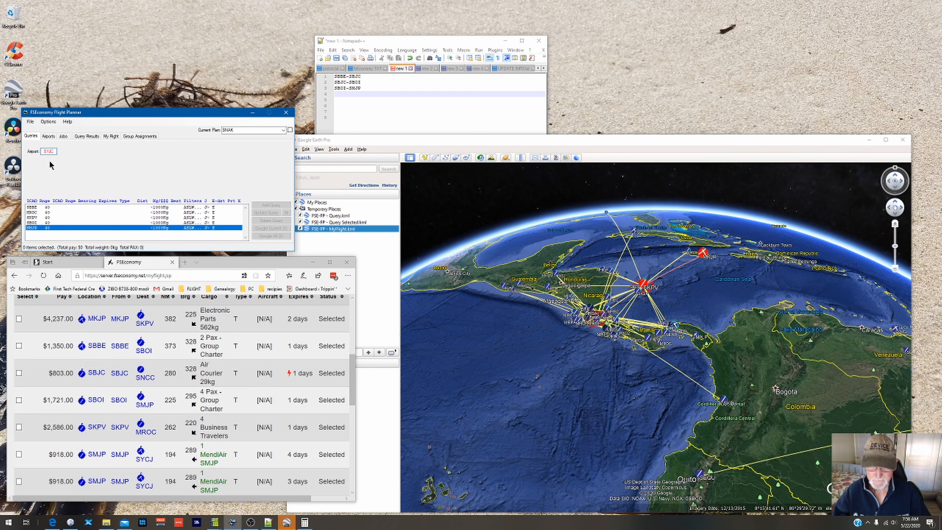
text(Y)
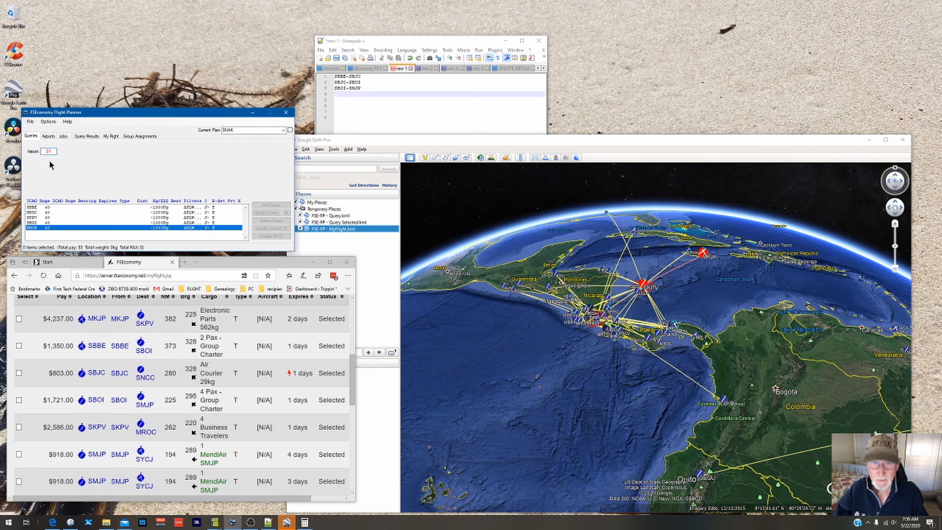
text(CJ)
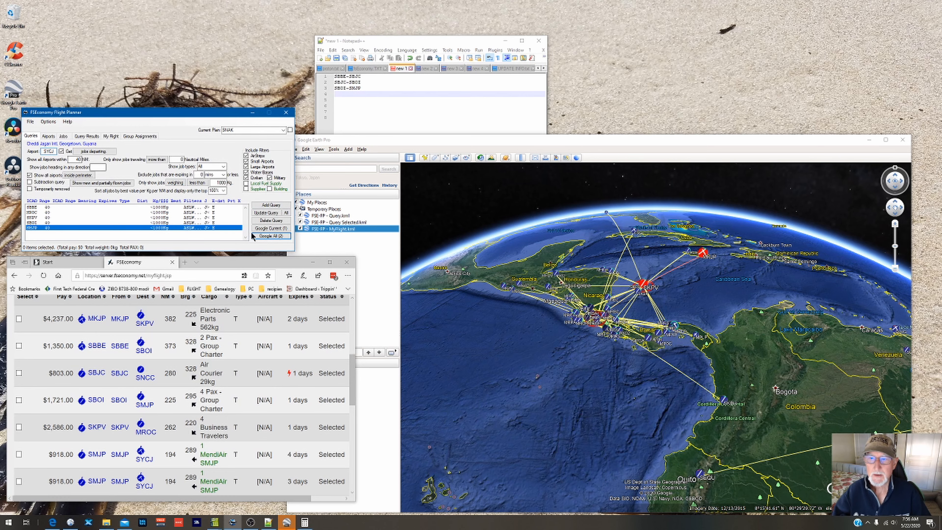
click(271, 205)
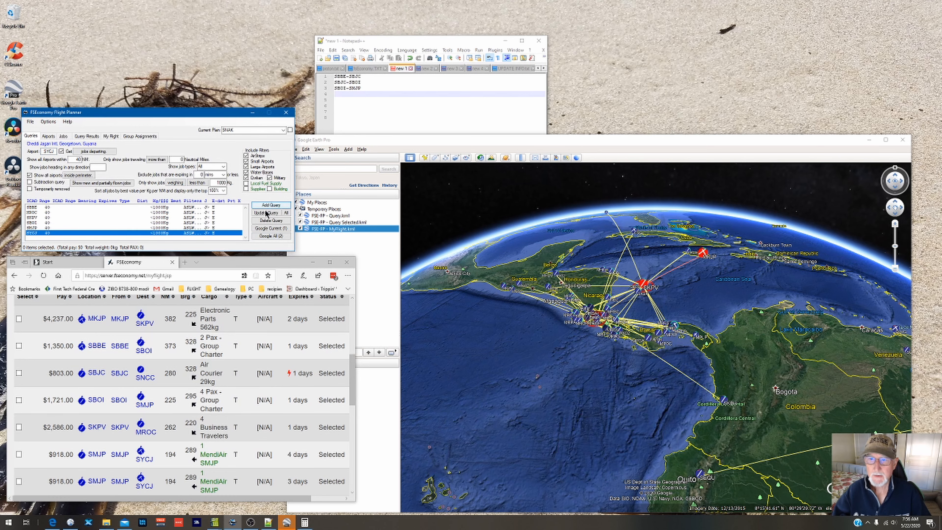
Step: Map all queries in Google Earth and check the job details of the SVMG marker
click(266, 236)
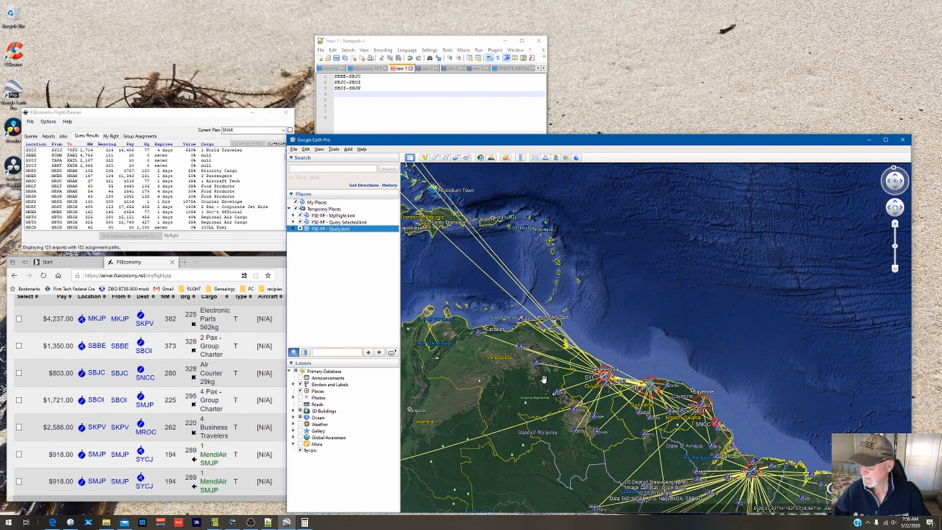
click(521, 320)
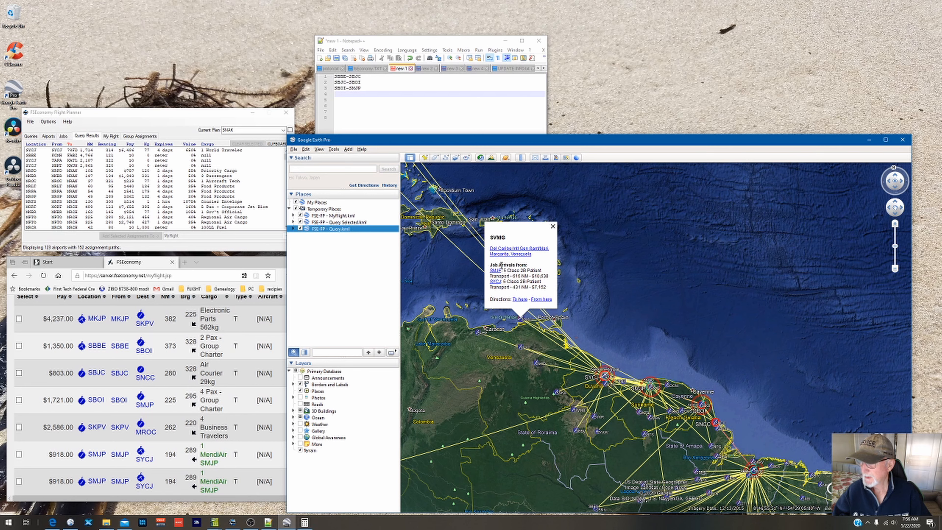
click(553, 227)
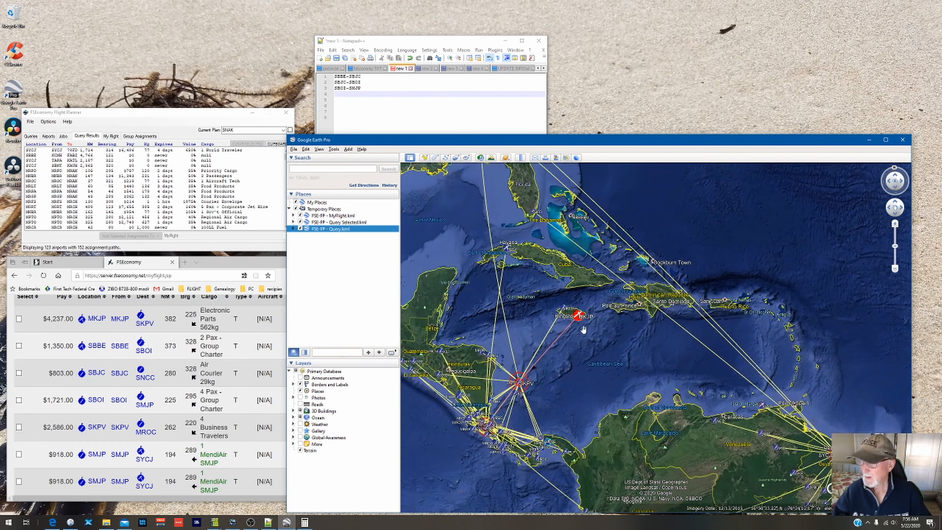
Step: Add a query for jobs arriving at MKJP in FSEconomy Flight Planner and map all queries in Google Earth
click(31, 137)
mouse_move(39, 230)
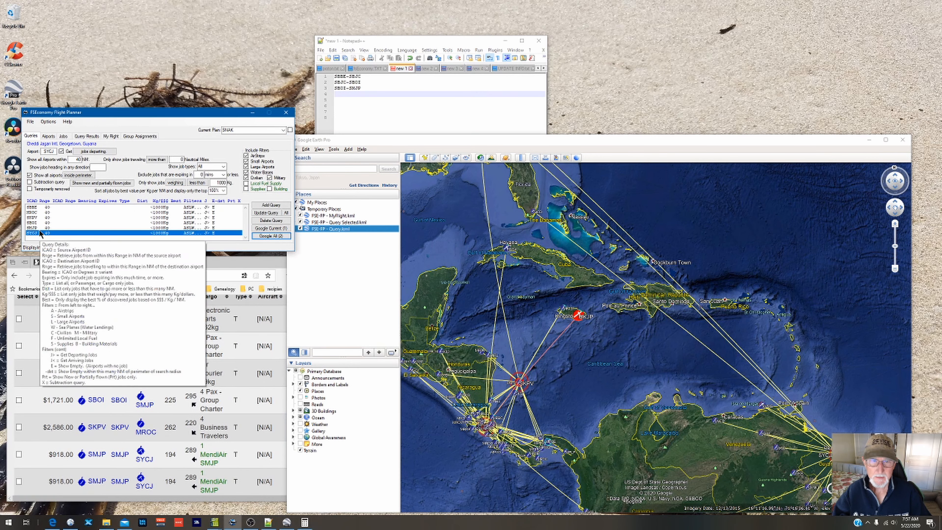
double_click(48, 152)
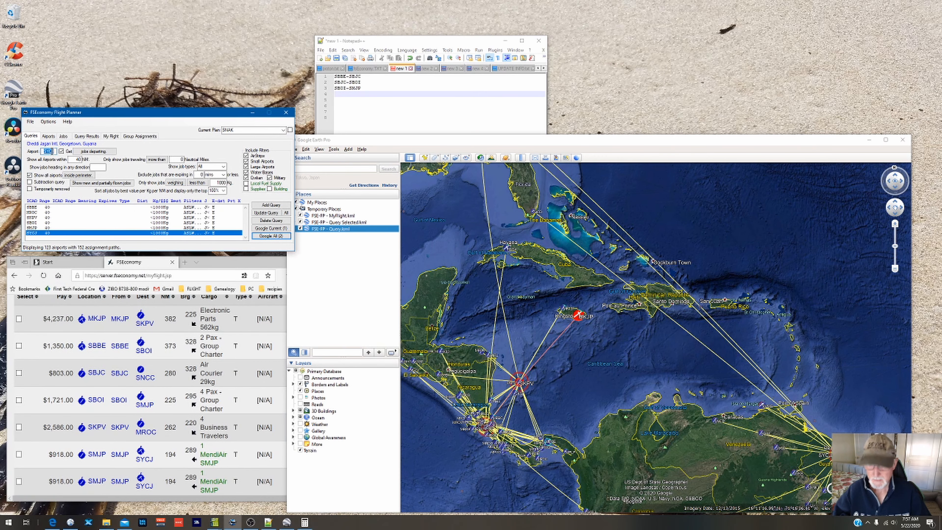
text(MKJP)
click(93, 152)
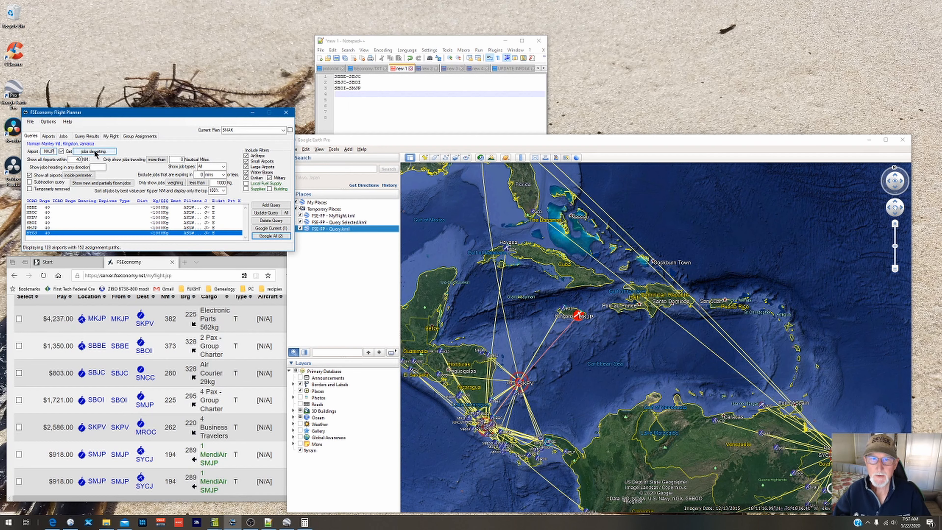
click(271, 205)
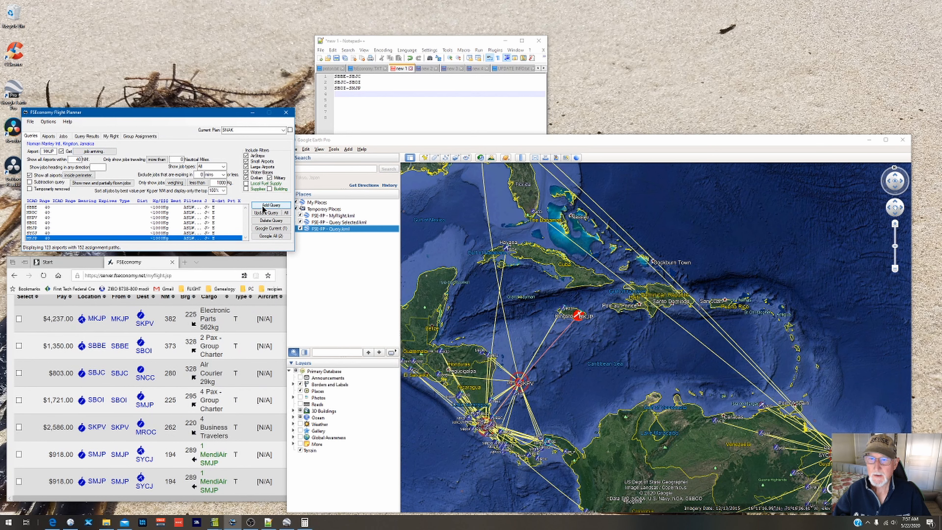
click(266, 237)
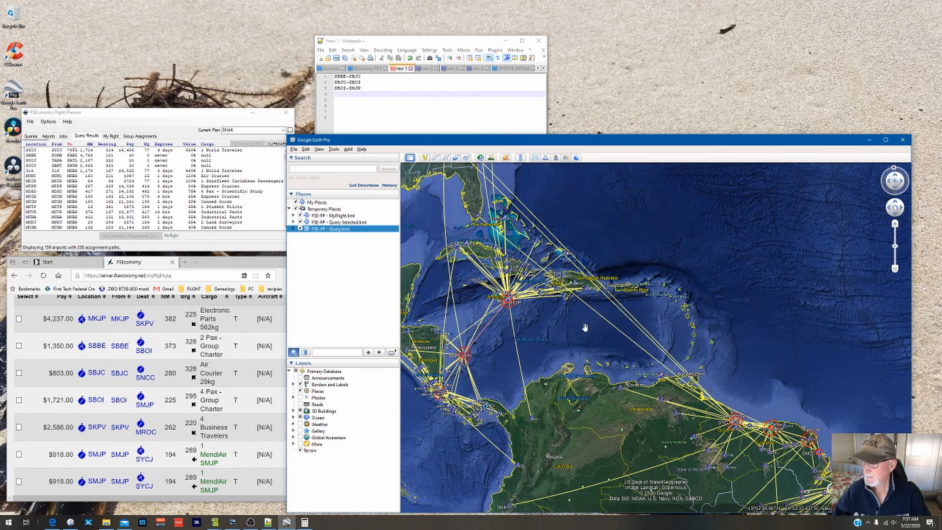
Step: Check the MDSD marker's jobs, add its 264kg Air Freight job to MKJP to MyFlight and reload the My Flight page
scroll(584, 325, up, 4)
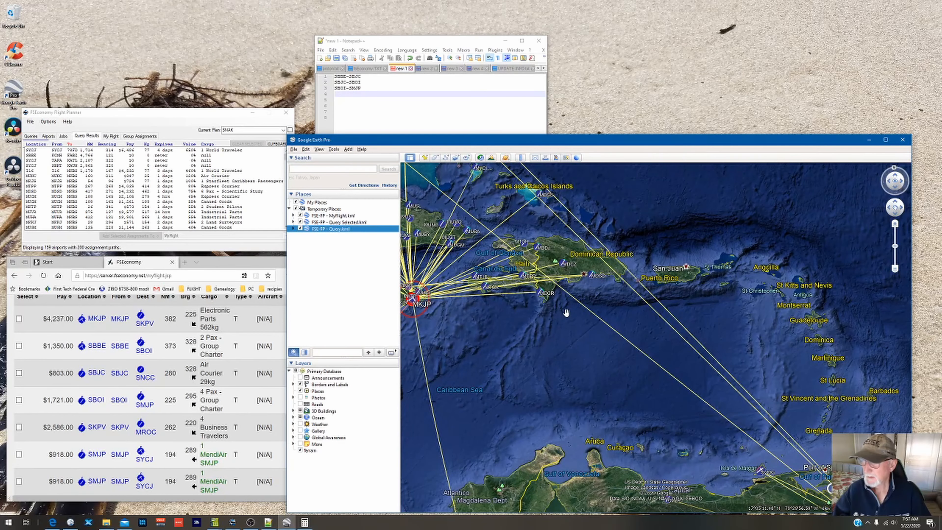
click(592, 276)
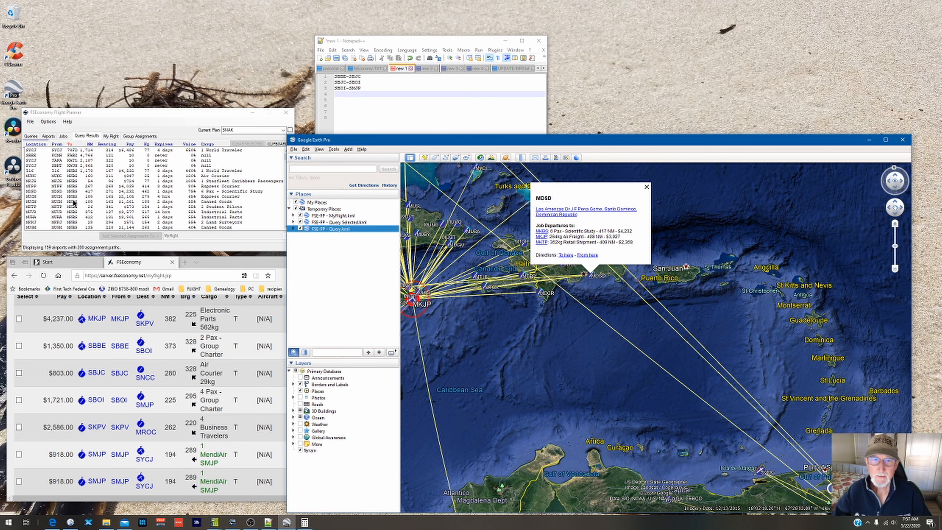
scroll(72, 202, down, 4)
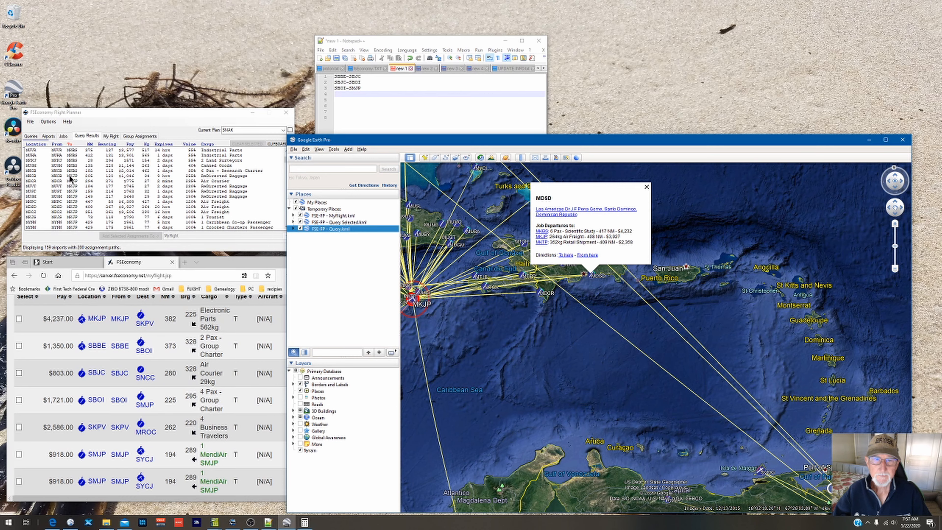
click(63, 206)
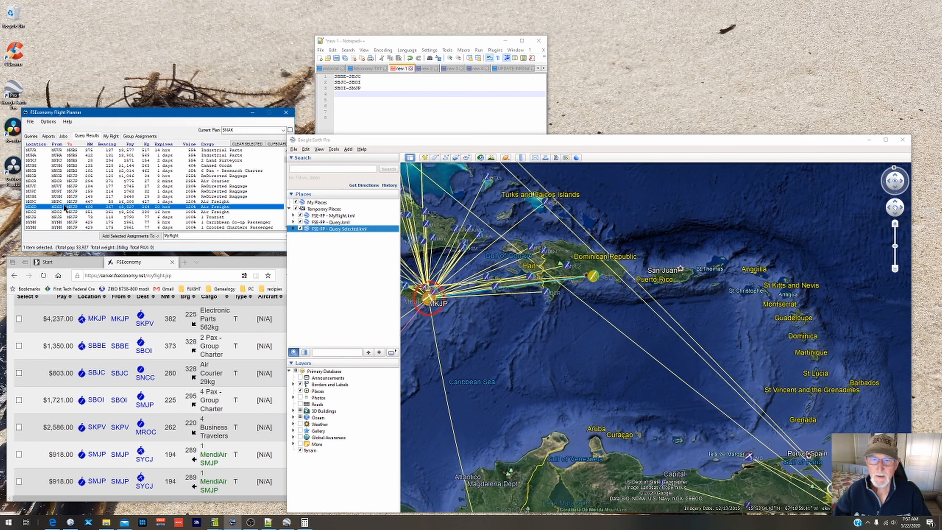
click(131, 235)
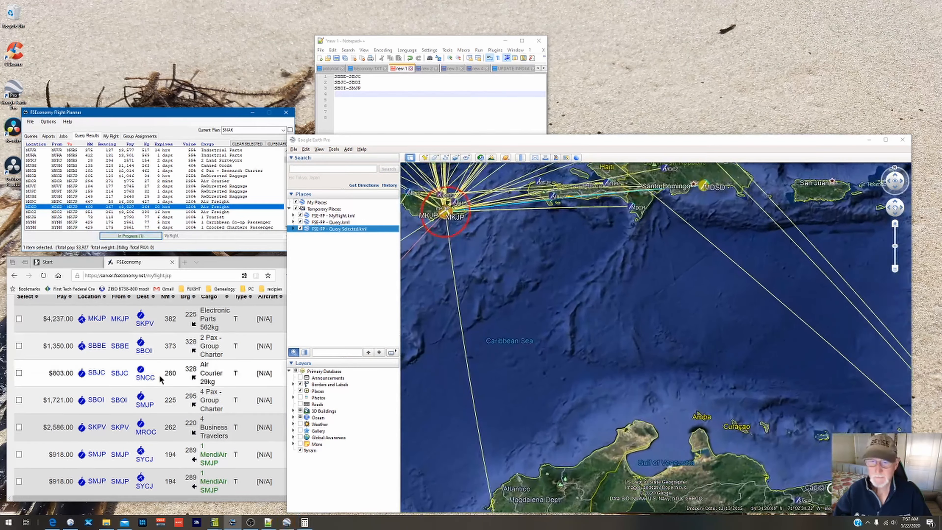
click(43, 275)
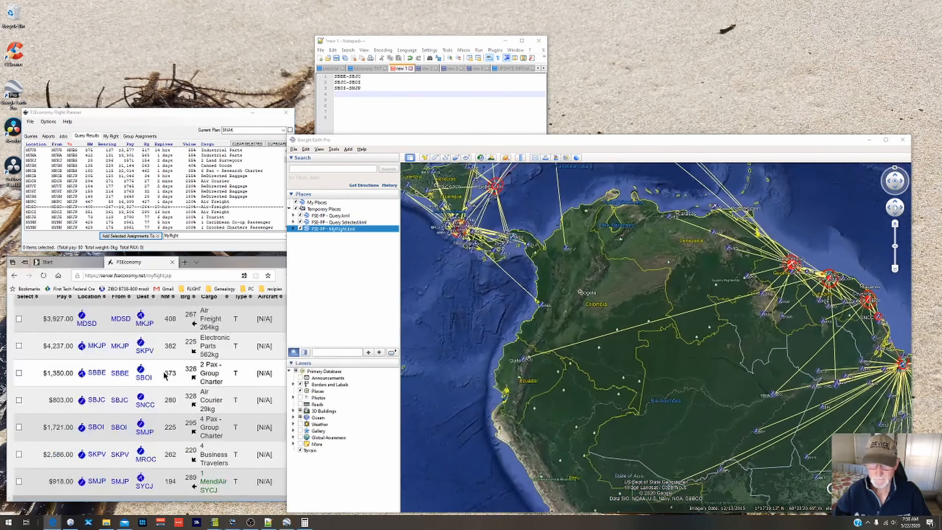
scroll(163, 373, down, 10)
scroll(165, 372, down, 3)
scroll(164, 373, up, 10)
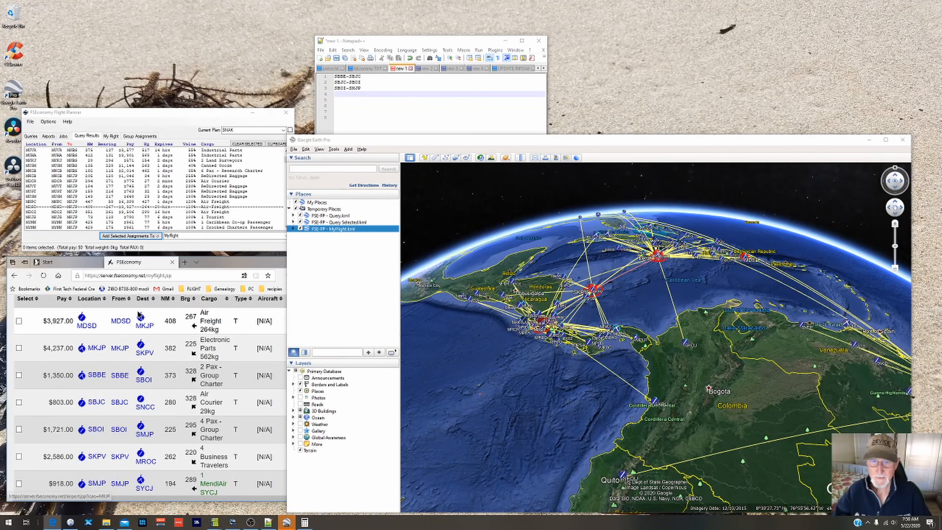
Step: Add a query for jobs arriving at MDSD in FSEconomy Flight Planner and map all queries in Google Earth
click(89, 114)
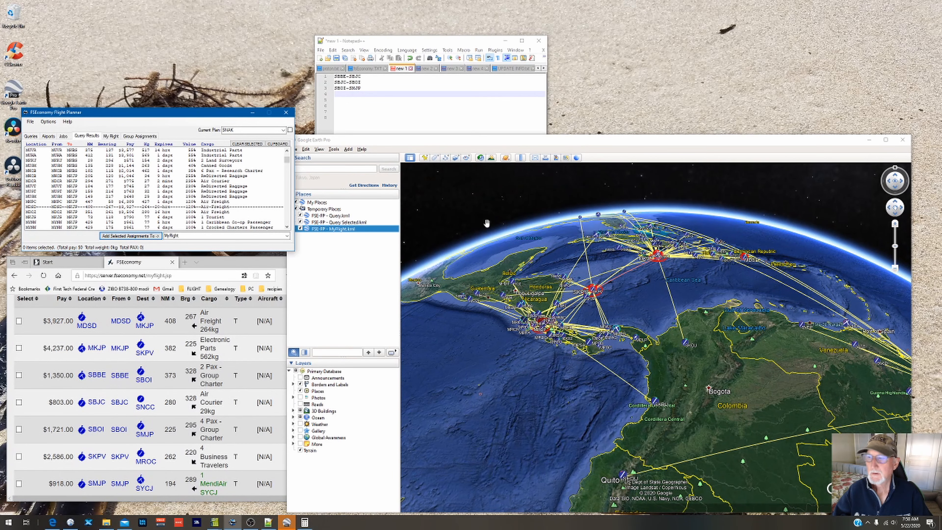
drag(661, 327, 535, 331)
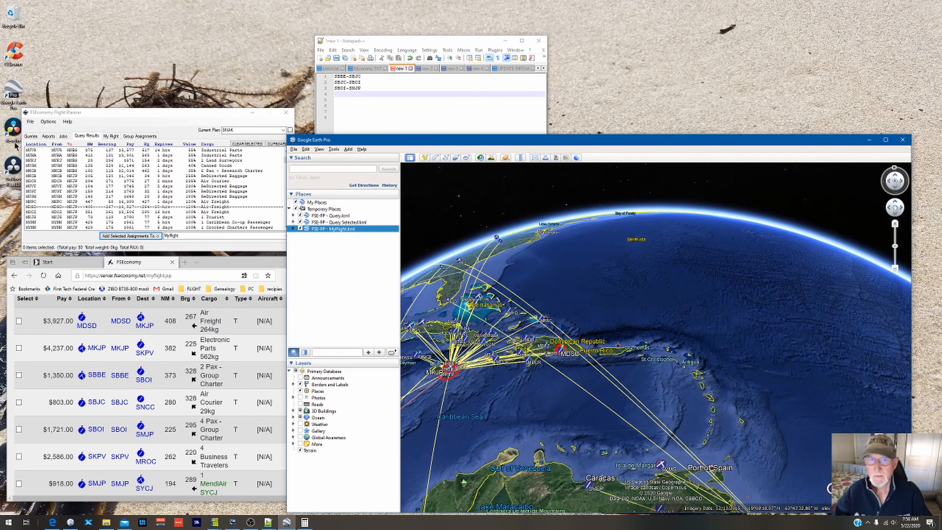
click(30, 136)
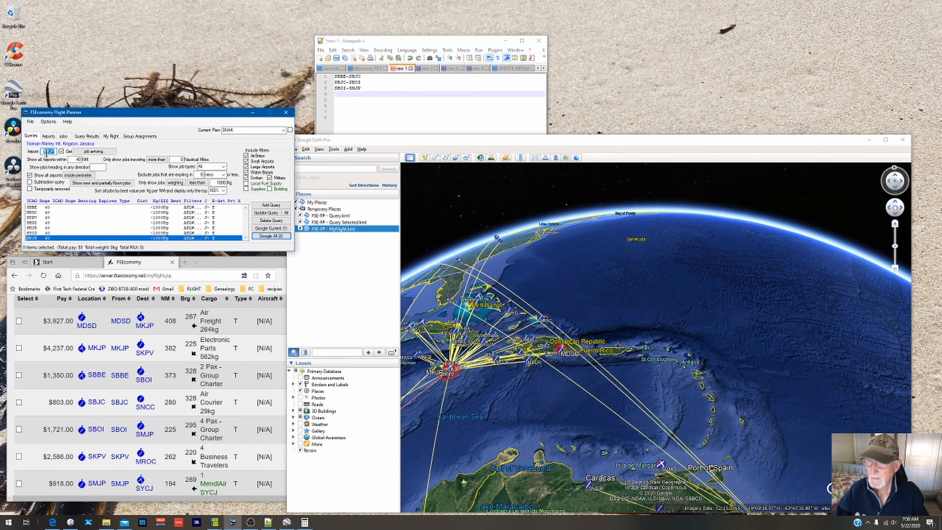
text(MDSD)
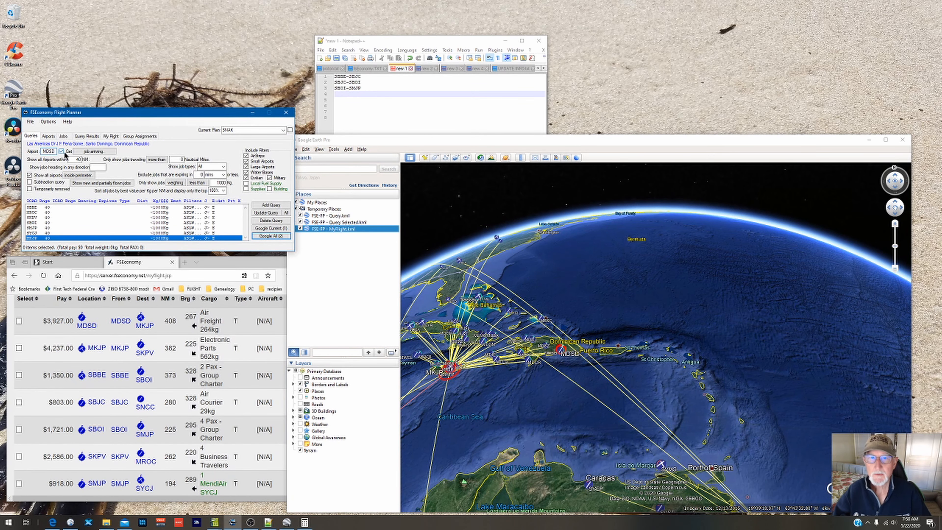
click(270, 205)
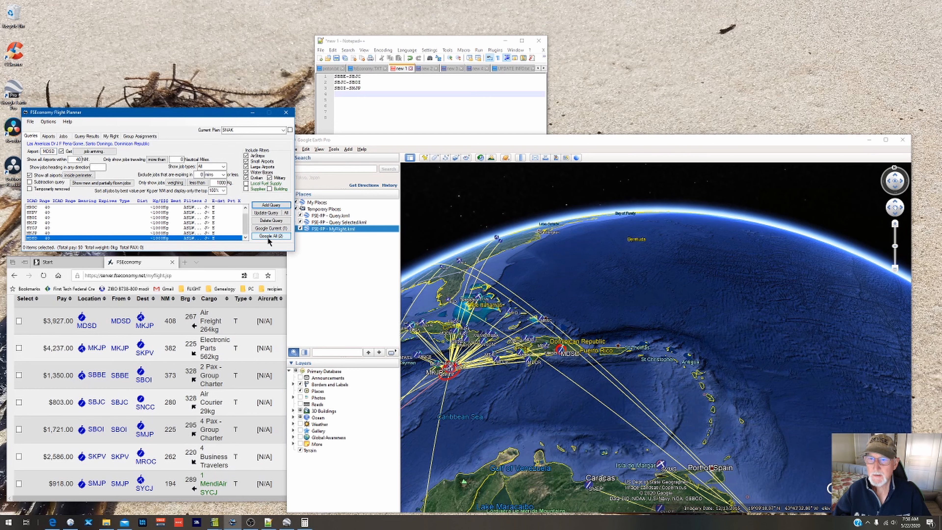
click(268, 236)
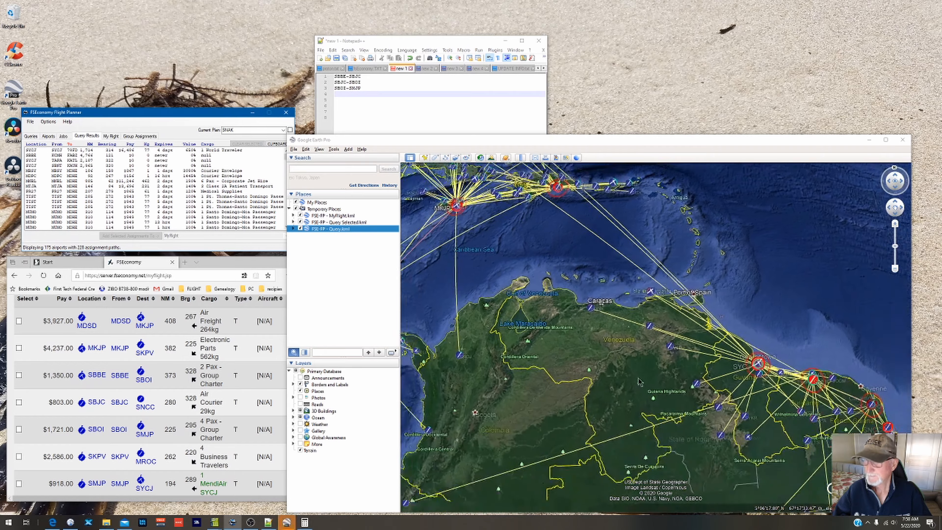
Step: Check the job details of the TISX and TIST markers east of Puerto Rico in Google Earth
scroll(559, 382, up, 5)
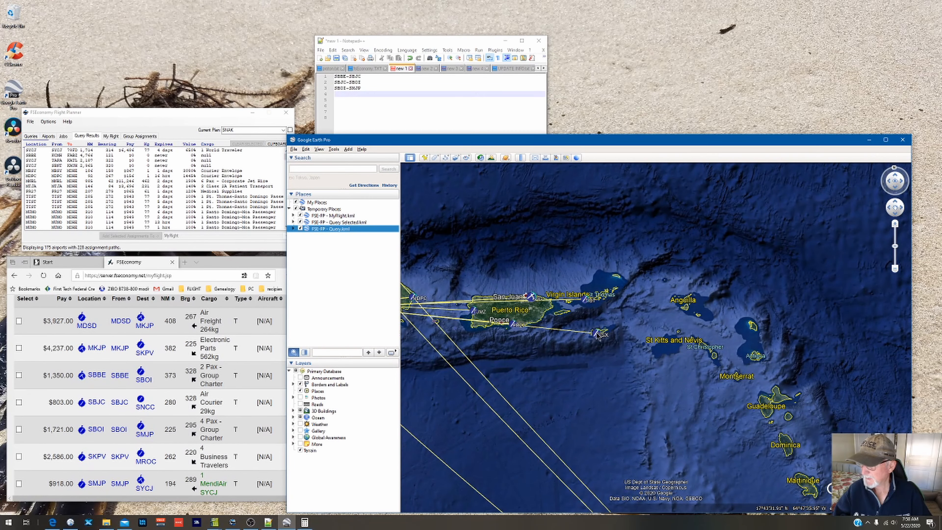
click(598, 335)
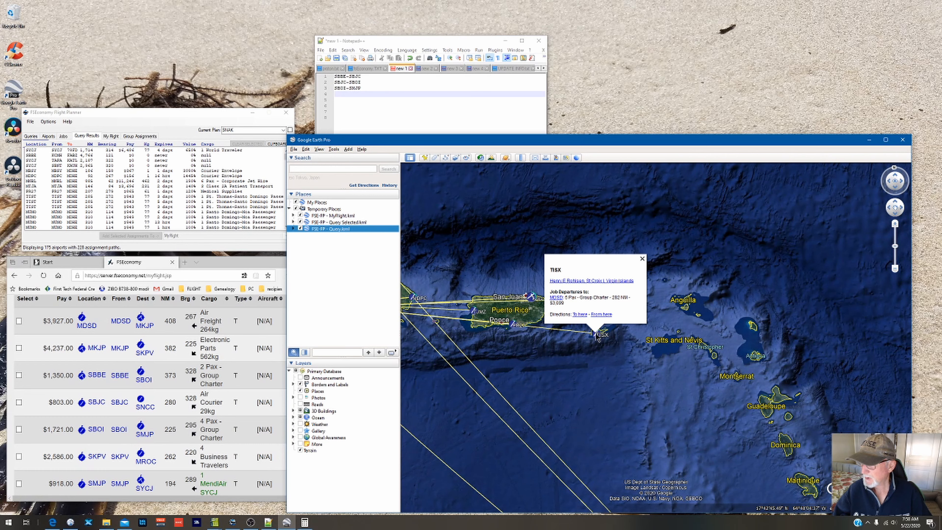
click(642, 259)
click(643, 260)
click(587, 302)
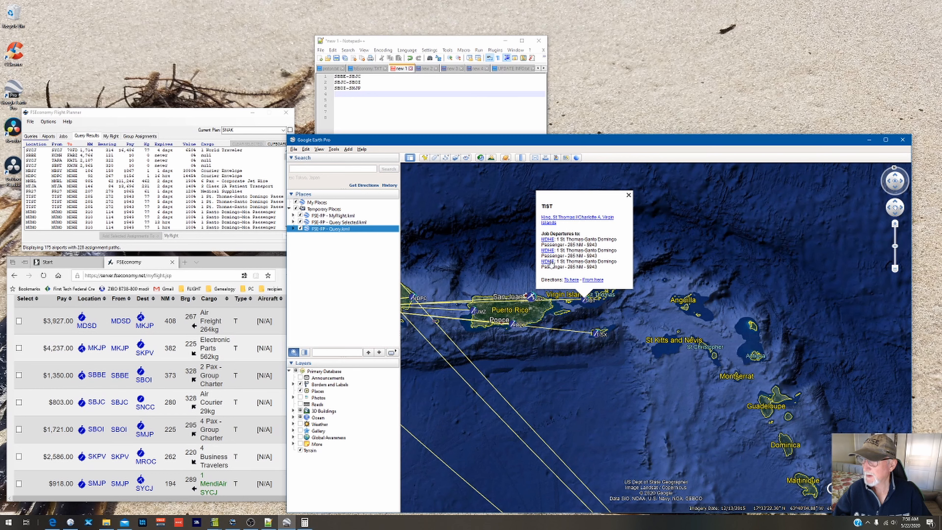
click(628, 197)
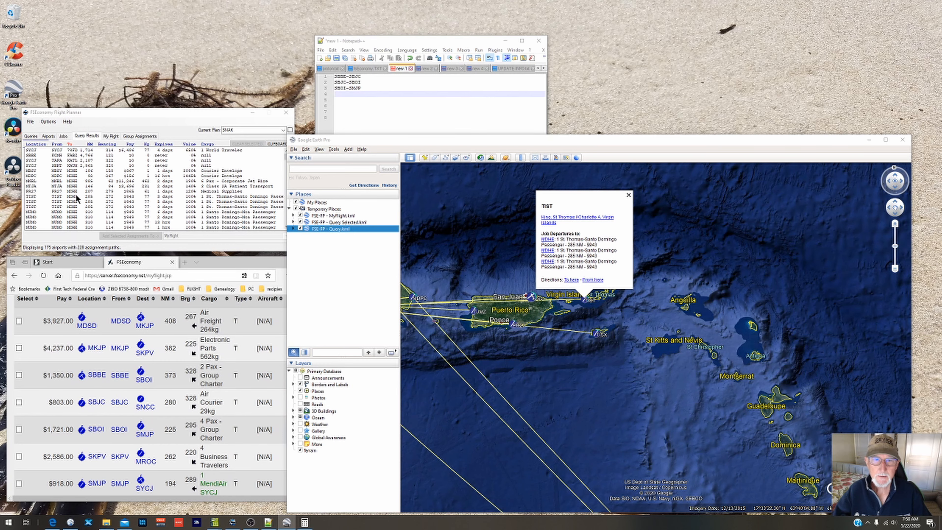
Step: Add a query for jobs arriving at TIST in FSEconomy Flight Planner and map all queries in Google Earth
click(76, 195)
drag(75, 194, 76, 205)
click(31, 136)
click(271, 236)
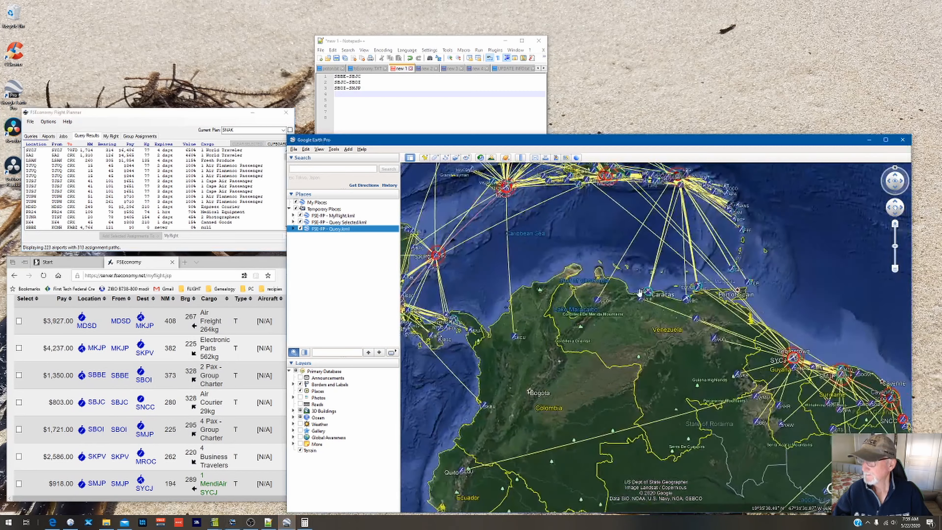
Step: Check the SVMG marker's jobs and examine the routes between the Virgin Islands, Grenada and the Venezuelan coast
drag(640, 293, 628, 395)
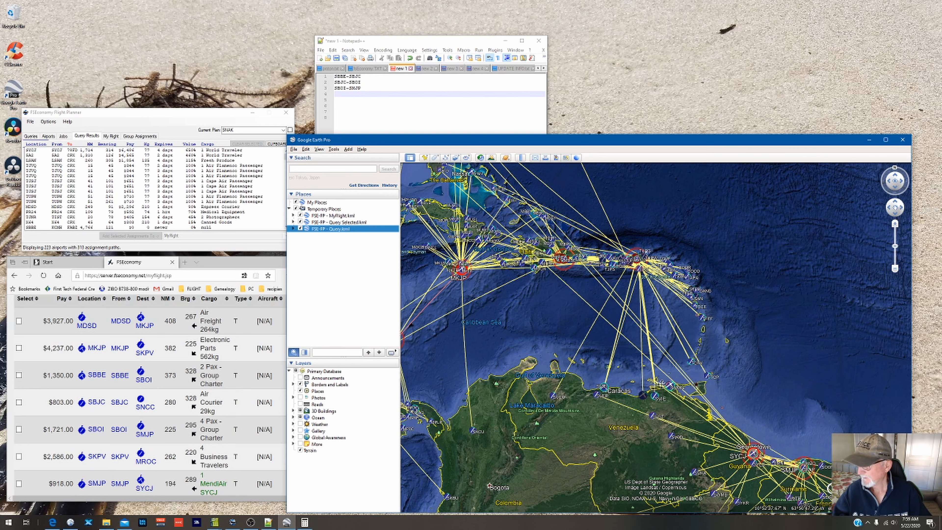
click(670, 390)
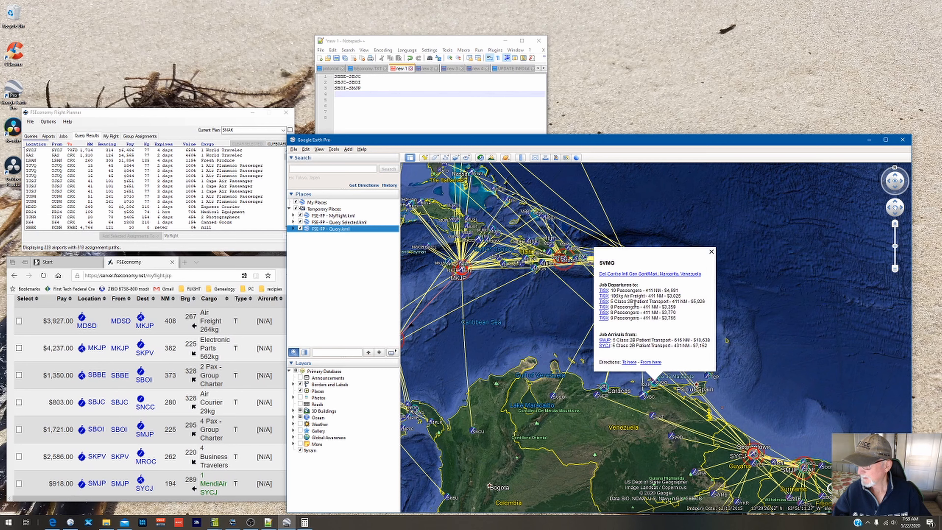
click(625, 258)
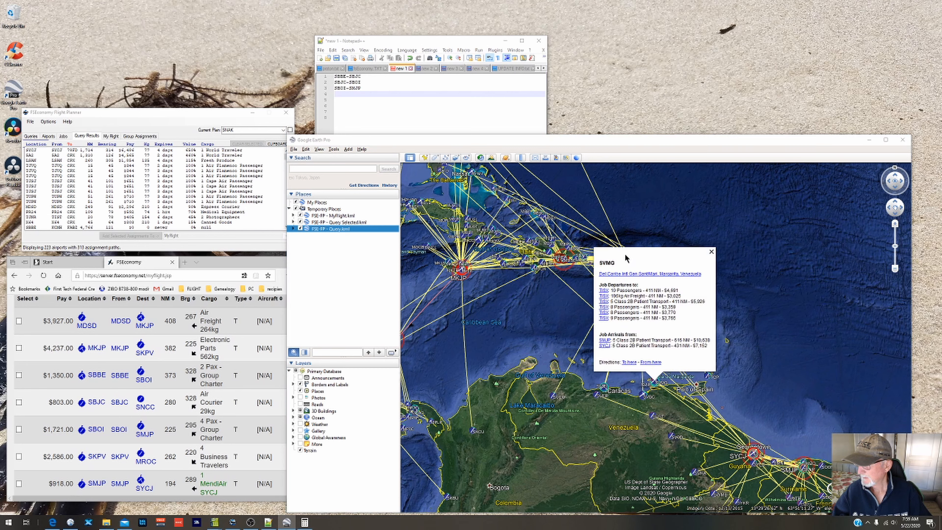
click(710, 252)
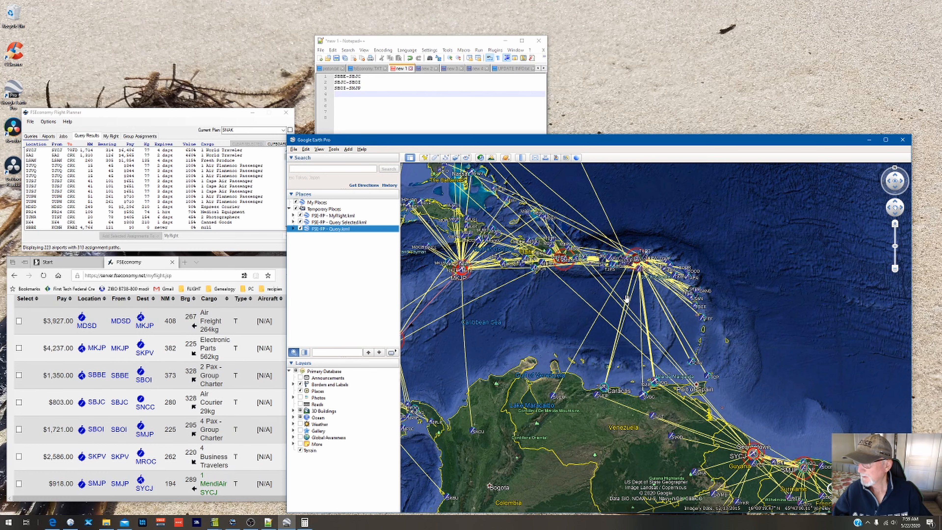
scroll(635, 259, up, 3)
scroll(635, 259, up, 3)
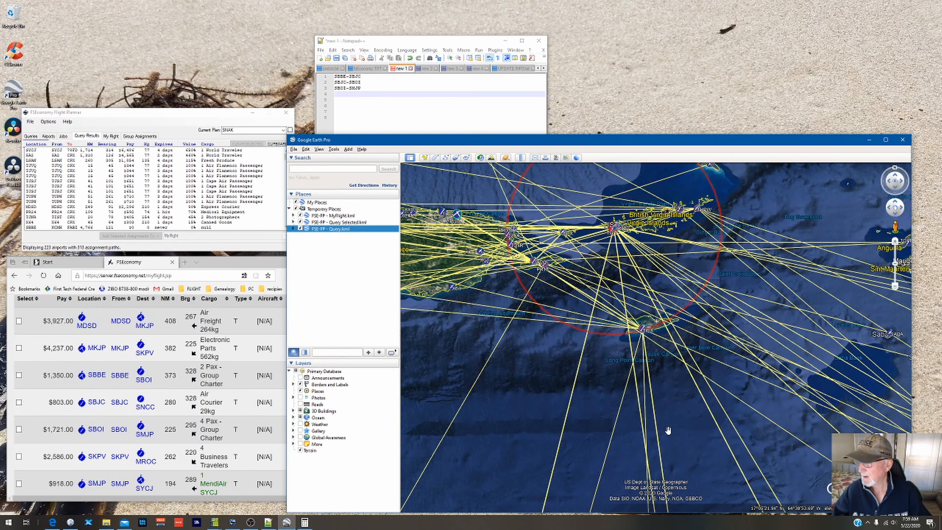
drag(667, 430, 586, 321)
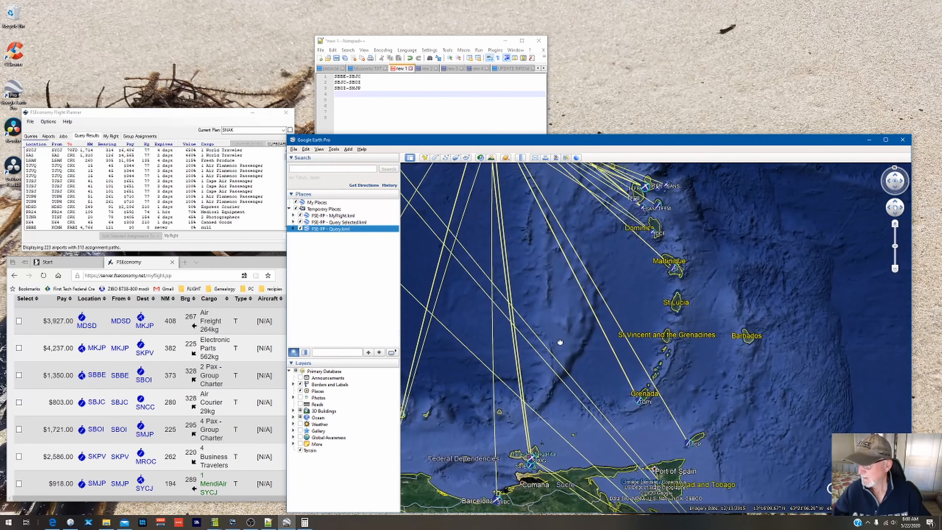
drag(583, 392, 607, 364)
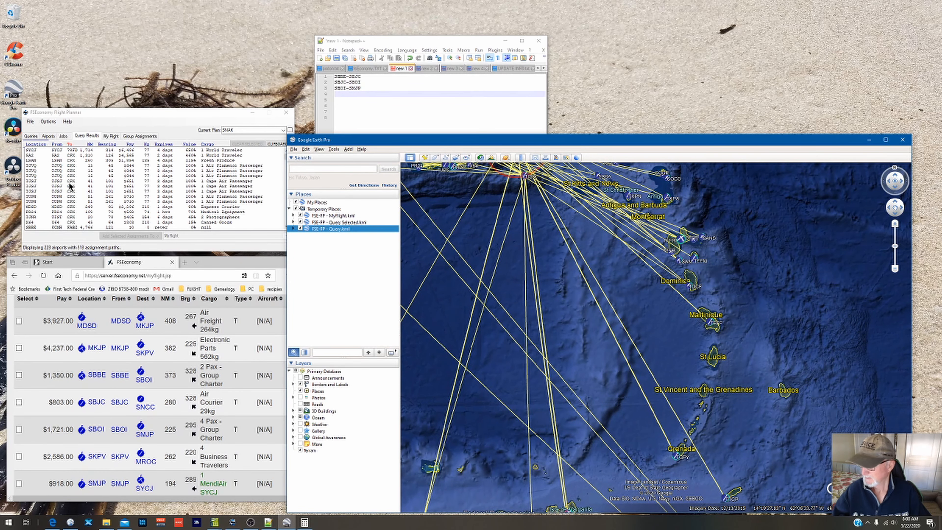
Step: Sort the query results by departure airport, then add six St. Thomas-Grenada Passenger jobs from TGPY to TIST to MyFlight
scroll(70, 186, down, 10)
scroll(69, 185, down, 10)
scroll(70, 185, down, 10)
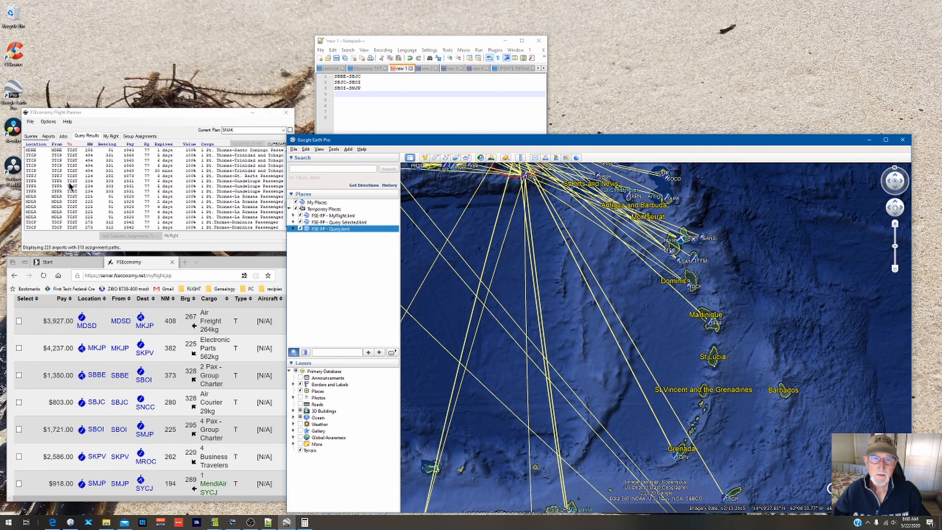
scroll(70, 186, down, 10)
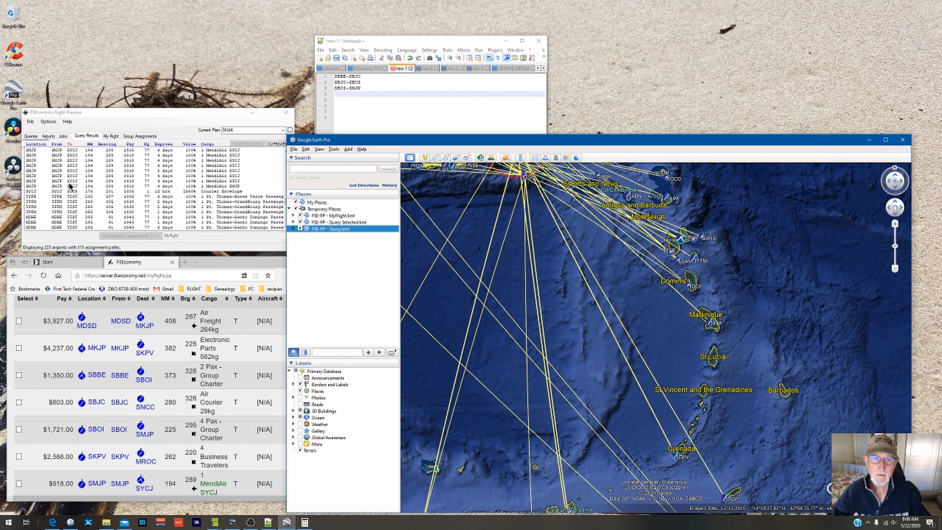
click(58, 145)
scroll(74, 207, down, 20)
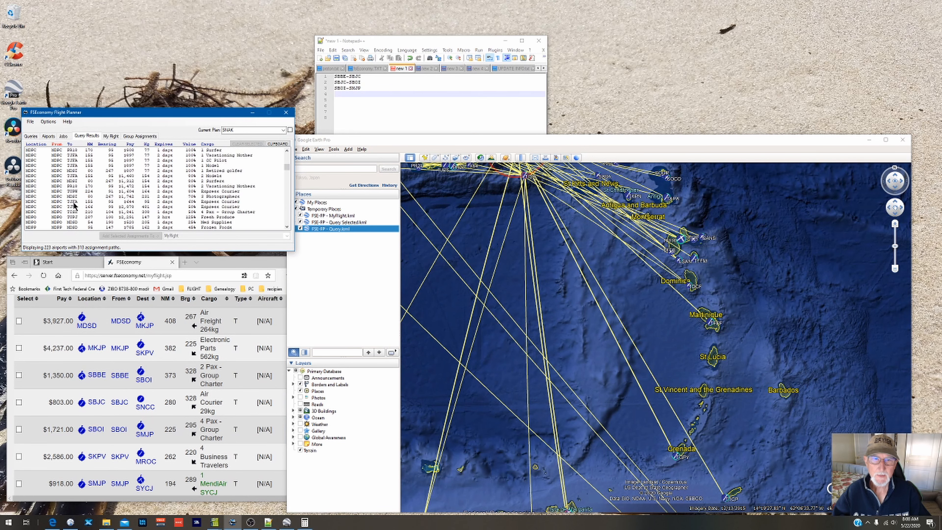
scroll(74, 206, down, 15)
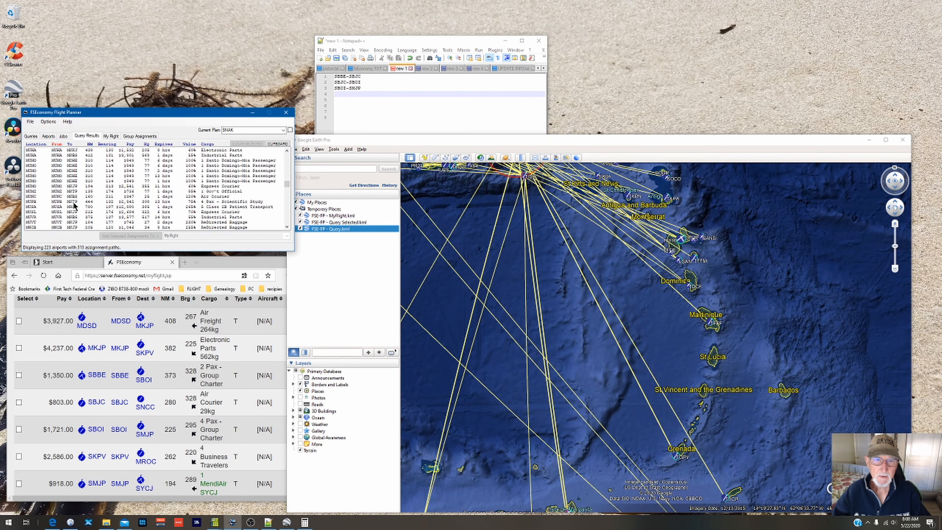
scroll(74, 205, down, 15)
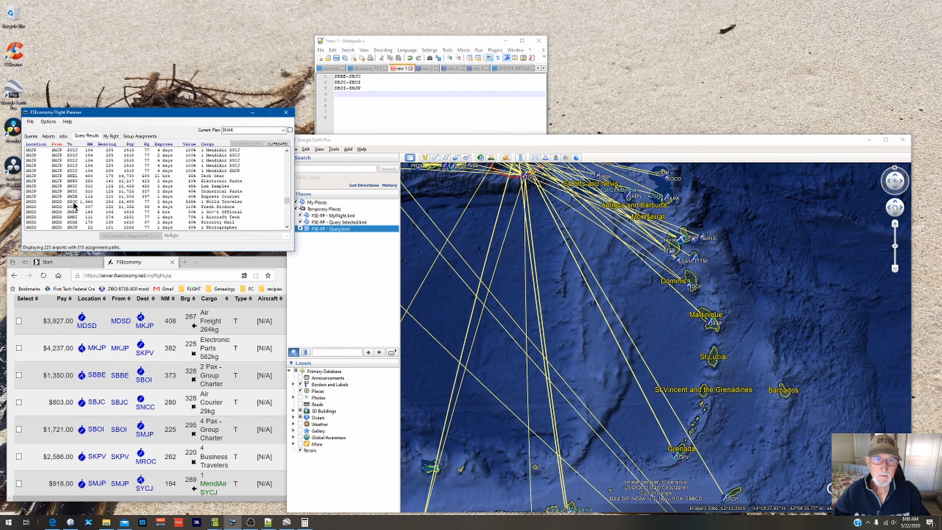
scroll(74, 205, down, 8)
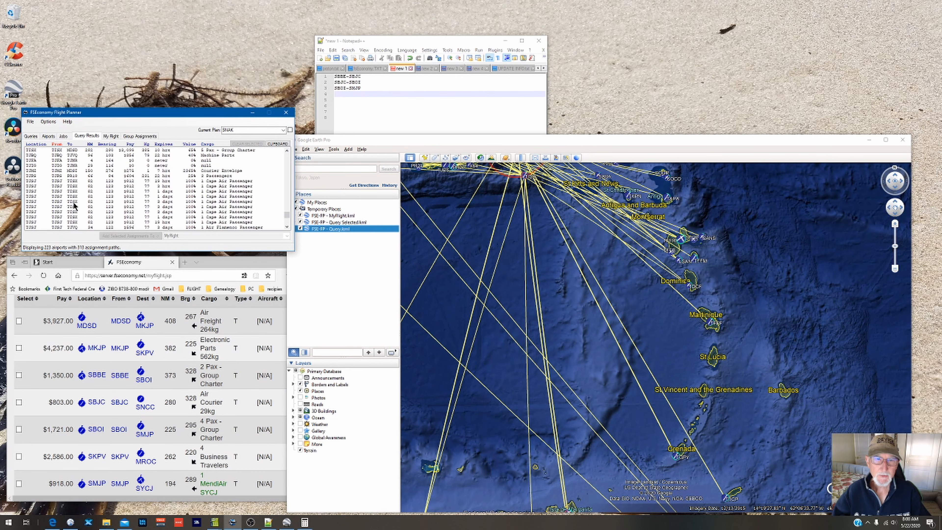
scroll(74, 206, up, 1)
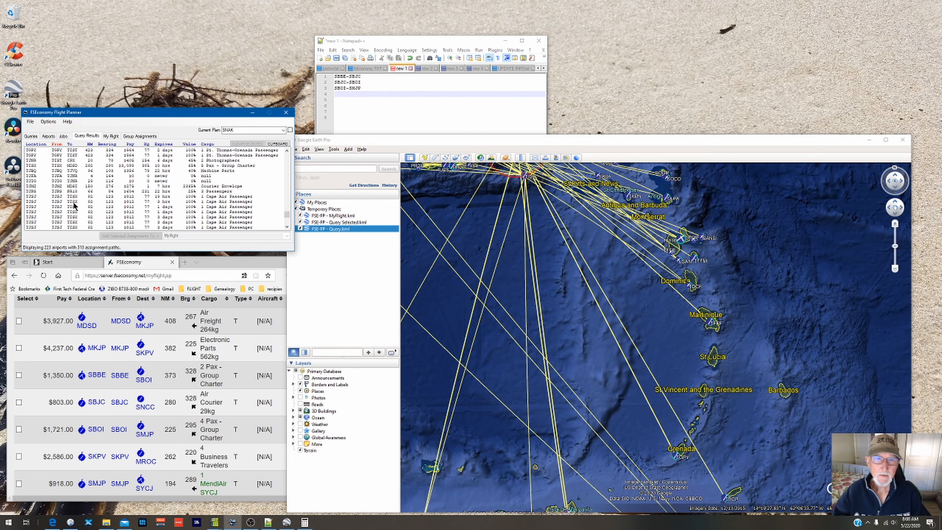
scroll(74, 205, up, 2)
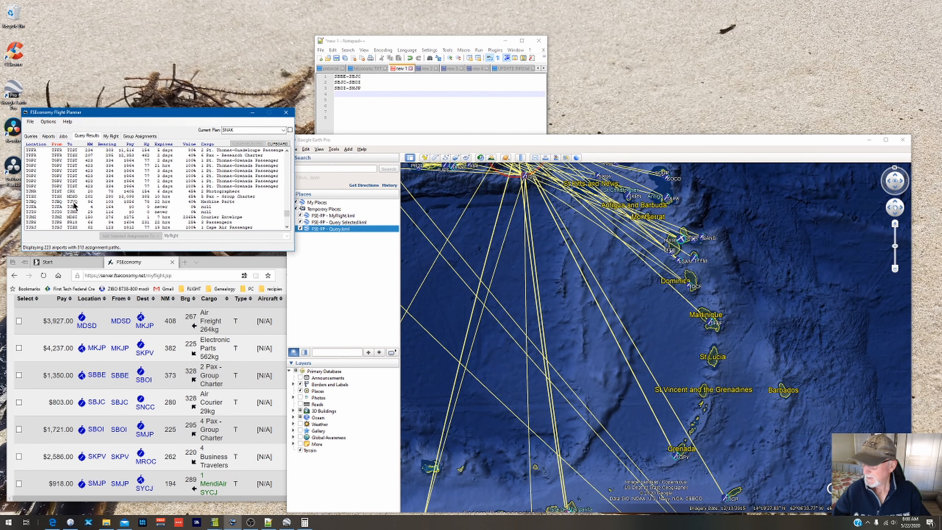
click(57, 166)
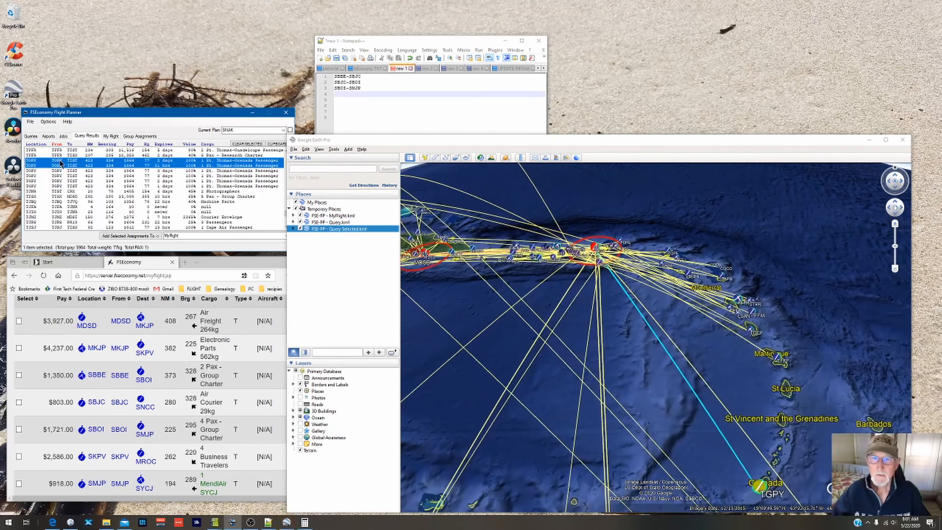
drag(59, 160, 64, 187)
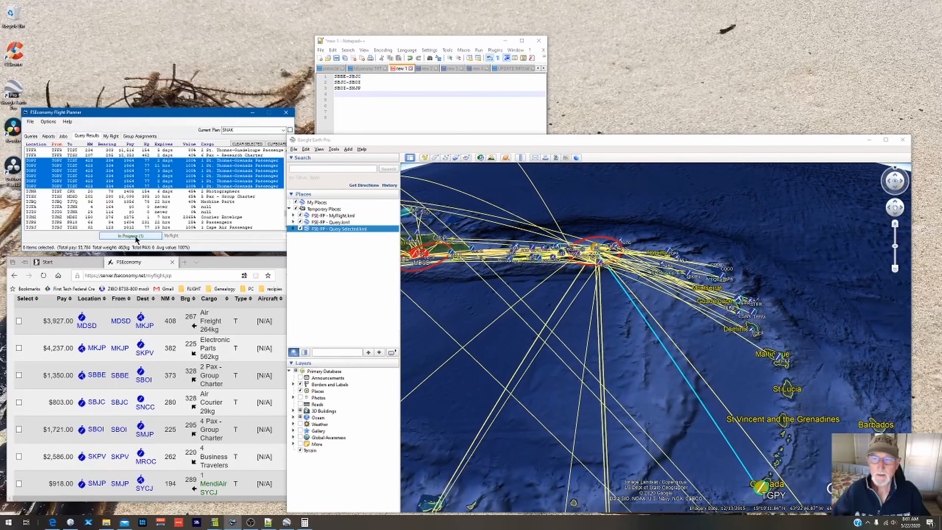
Step: Add a query for jobs arriving at TGPY in FSEconomy Flight Planner and map that current query in Google Earth
click(137, 236)
click(31, 136)
text(TG)
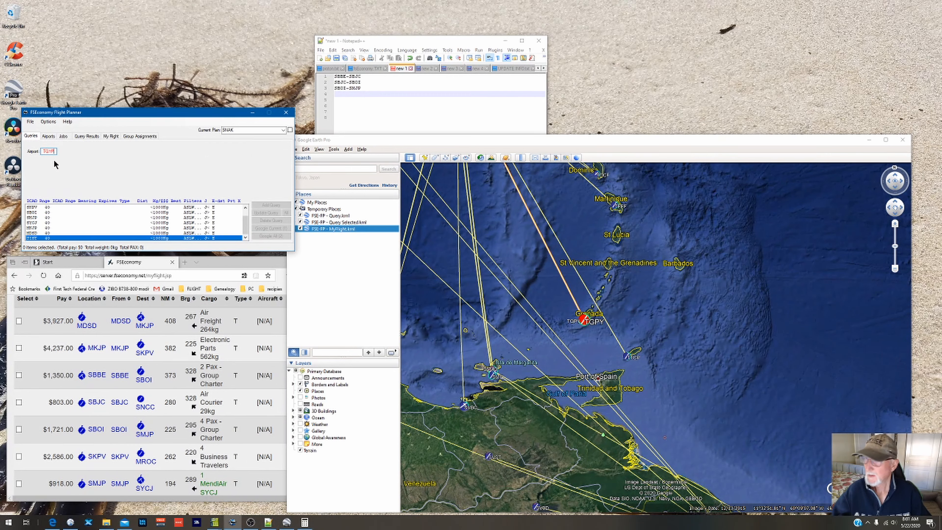
text(YP)
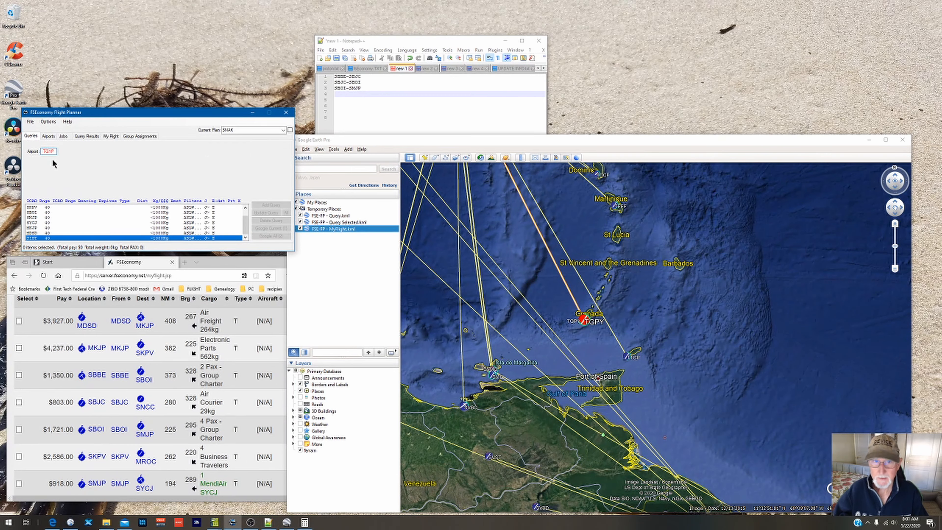
key(BackSpace)
key(BackSpace)
text(PY)
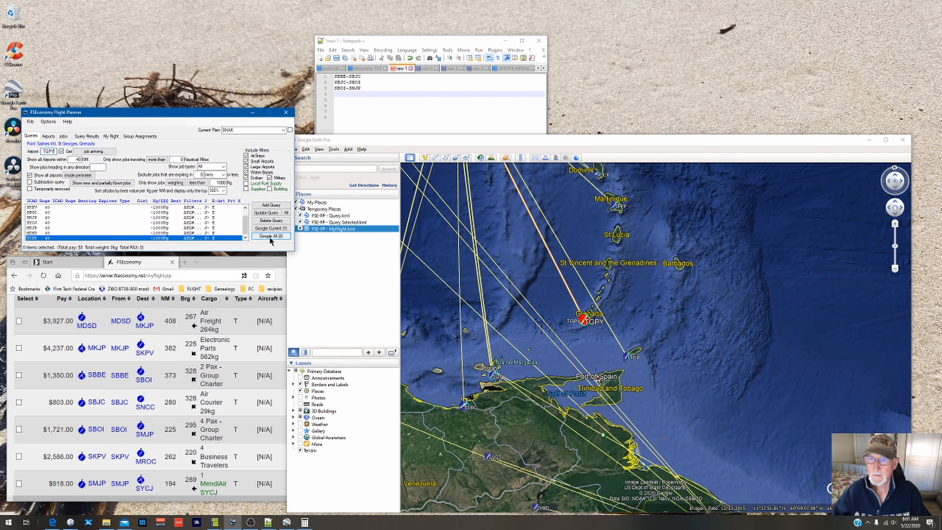
click(271, 205)
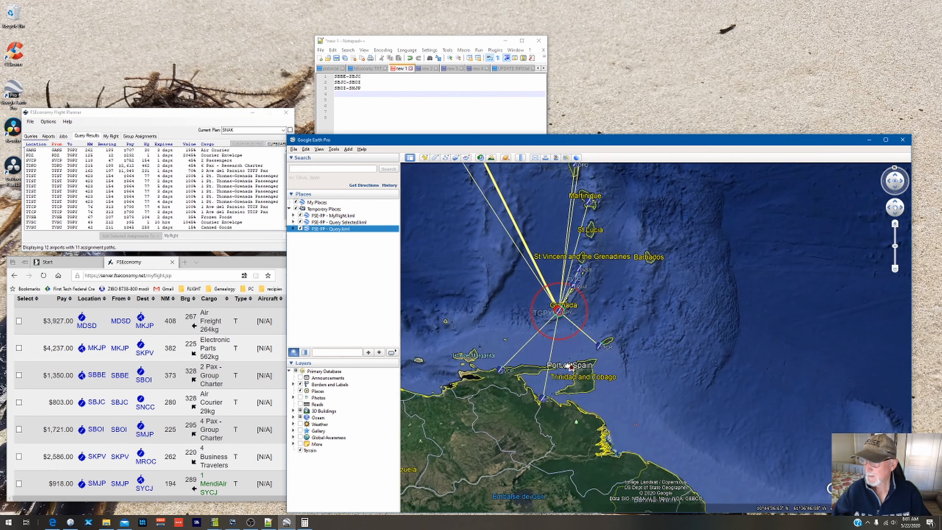
Step: Check the job details of the TTCP, PDZ and SVCP markers south of Grenada in Google Earth
scroll(513, 385, up, 3)
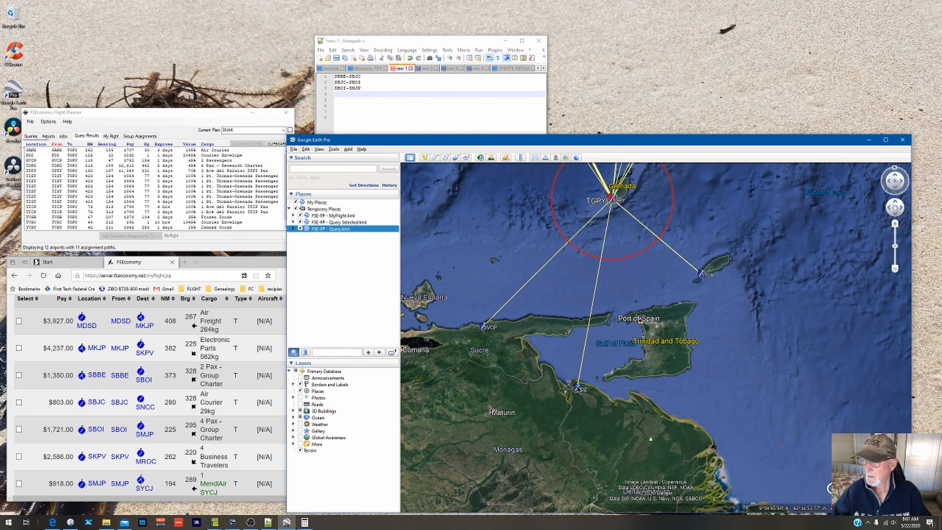
click(701, 275)
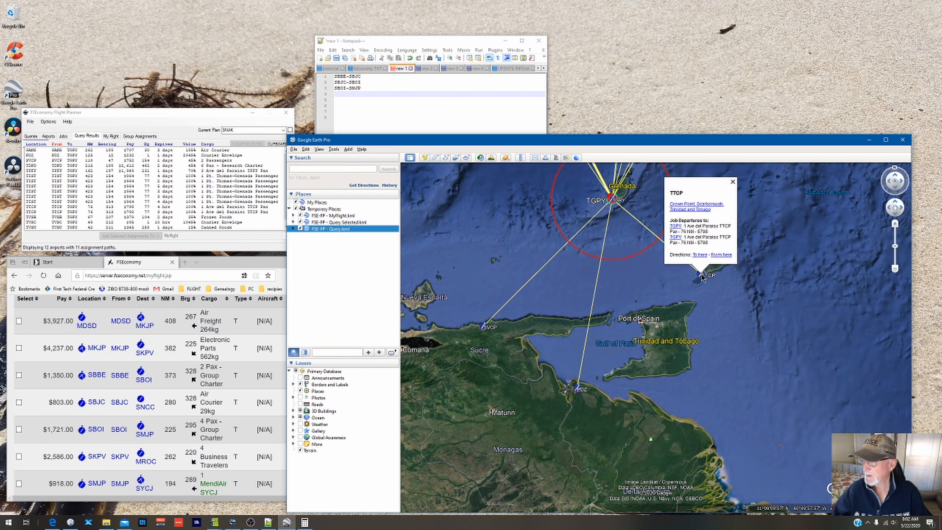
click(578, 389)
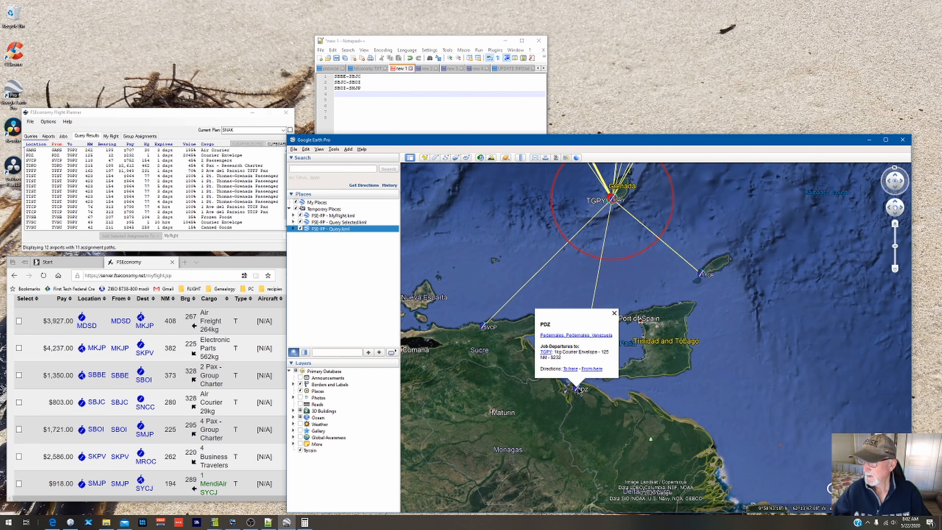
click(579, 391)
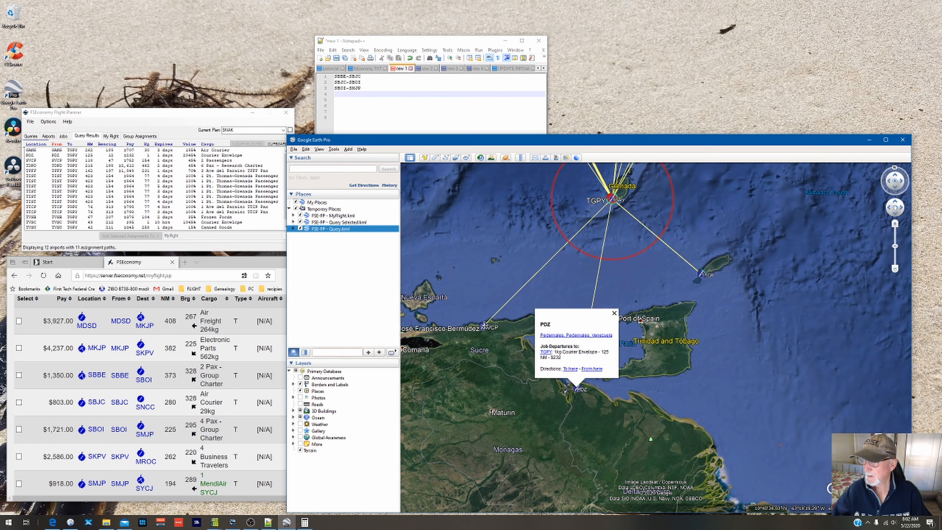
click(487, 327)
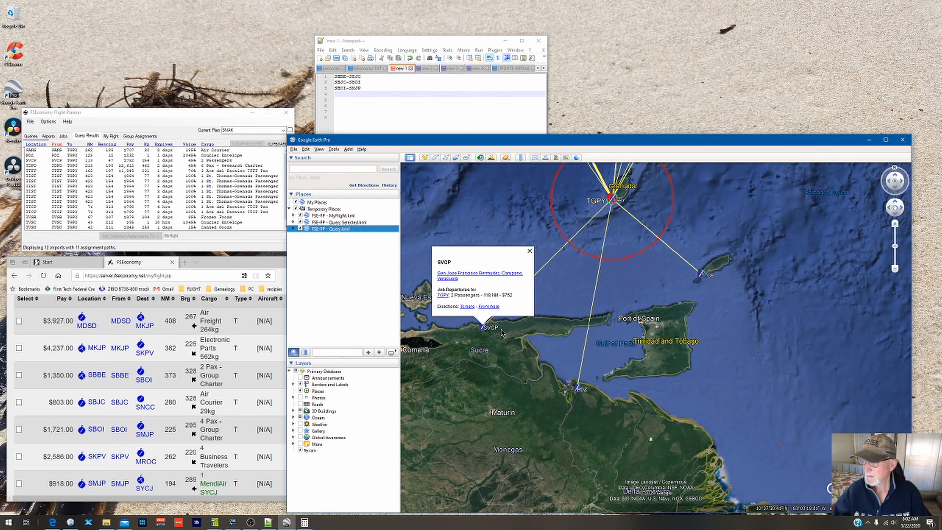
click(700, 274)
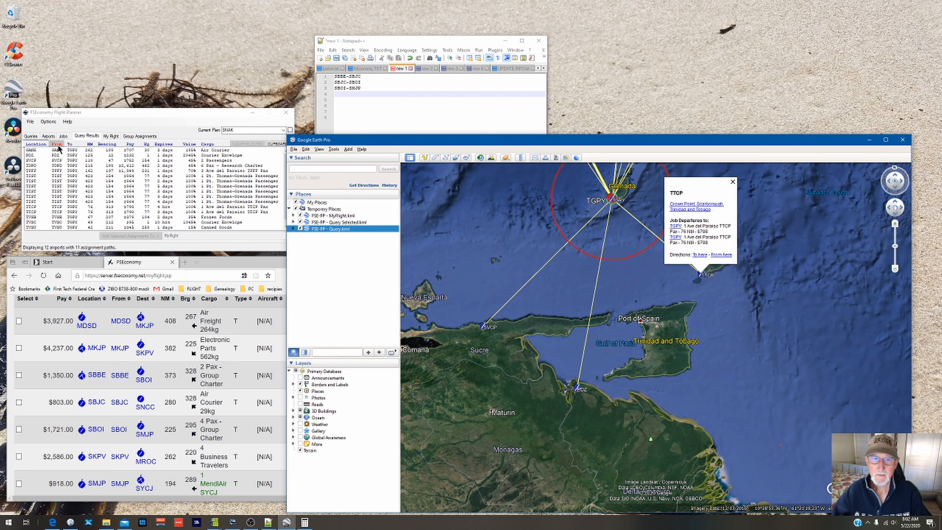
Step: Add the two Ave del Paraiso TTCP Pax jobs from TTCP to TGPY to MyFlight in FSEconomy Flight Planner
click(50, 206)
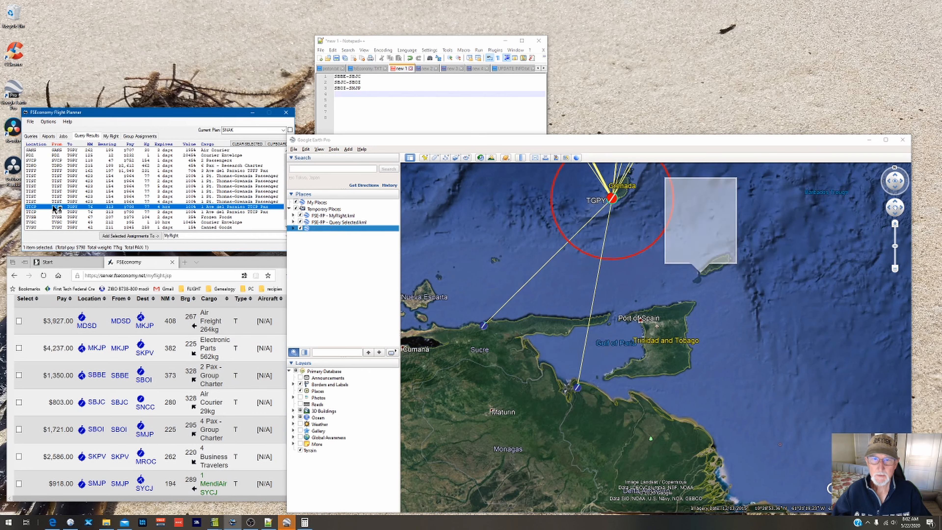
ctrl+click(54, 212)
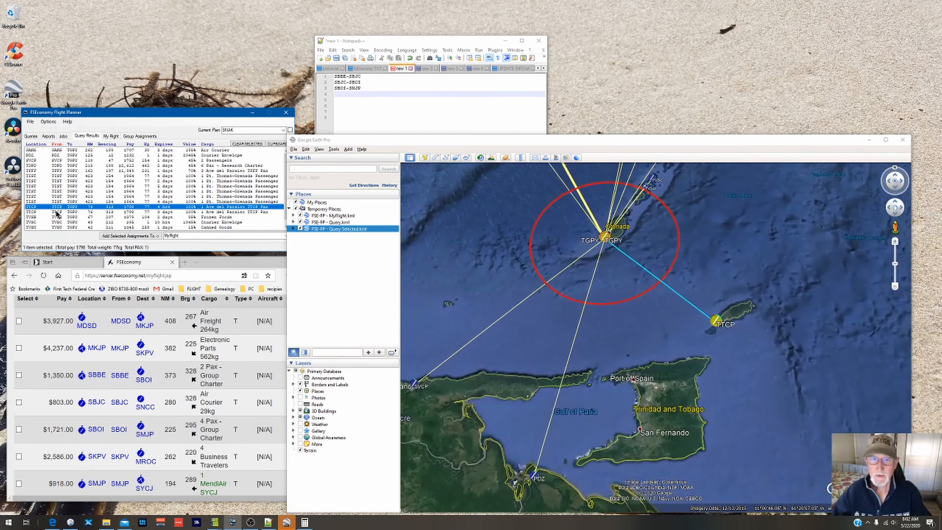
click(133, 236)
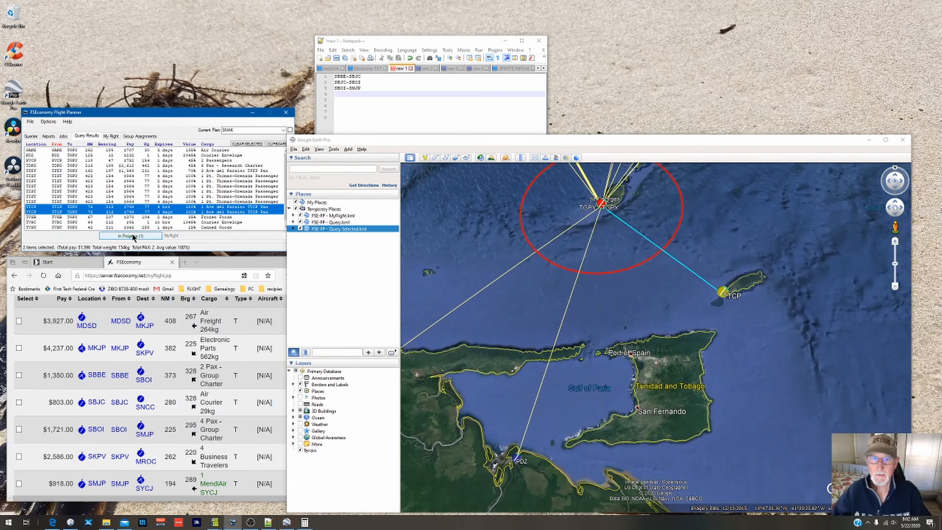
Step: Add a query for jobs arriving at TTCP and map only that query in Google Earth
click(29, 136)
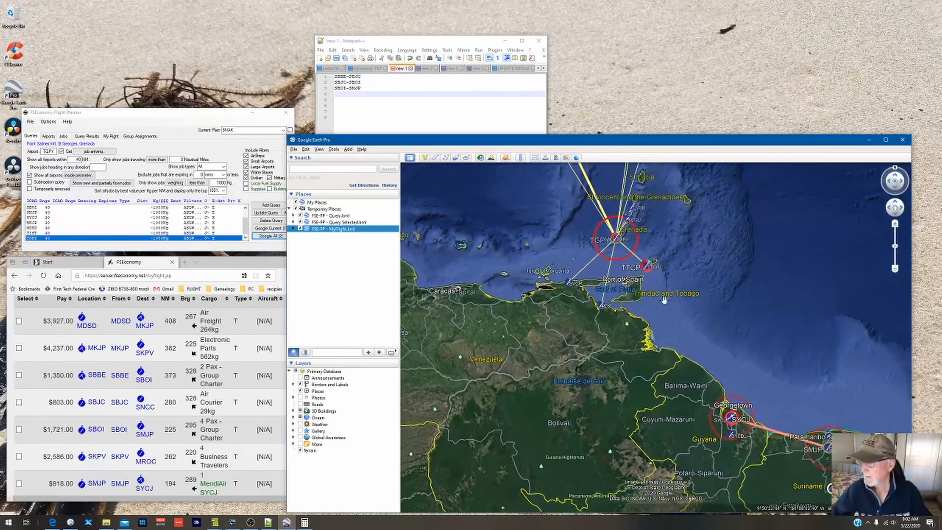
double_click(48, 152)
text(TTCP)
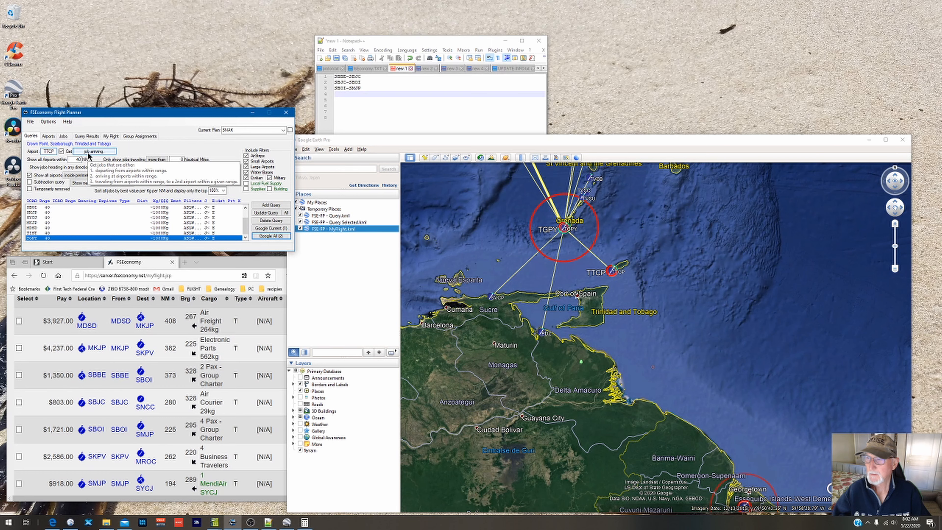
click(271, 205)
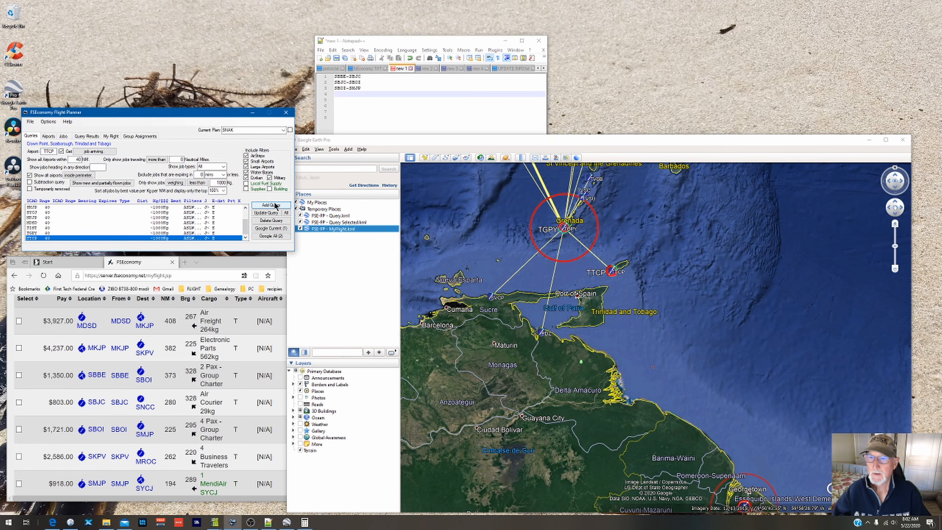
click(271, 228)
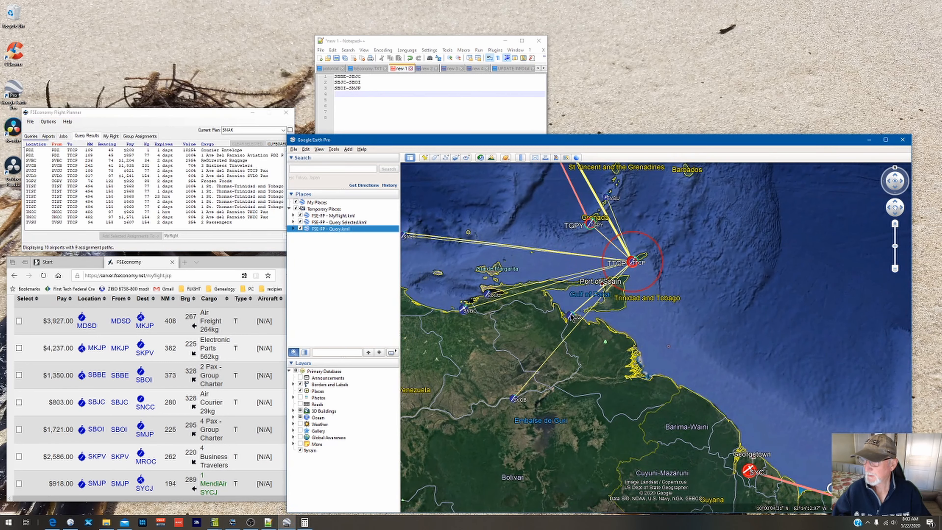
Step: Check the PDZ marker's jobs, then add the Courier Envelope and Ave Del Paraiso Aviation PDZ Pax jobs from PDZ to TTCP to MyFlight
click(572, 316)
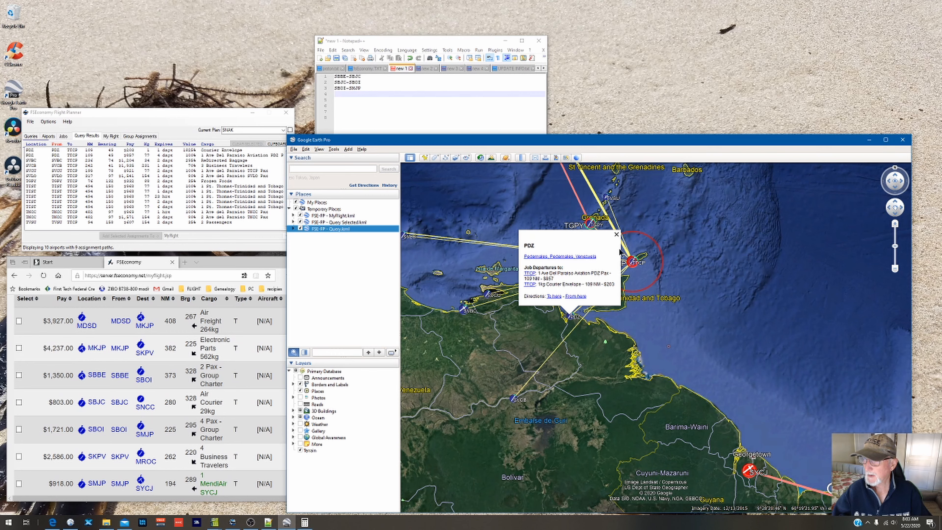
click(616, 234)
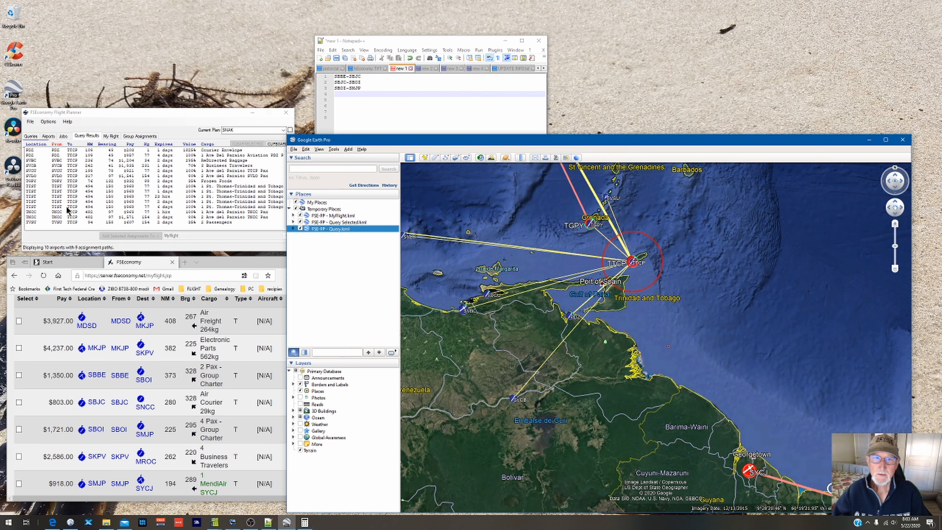
click(57, 155)
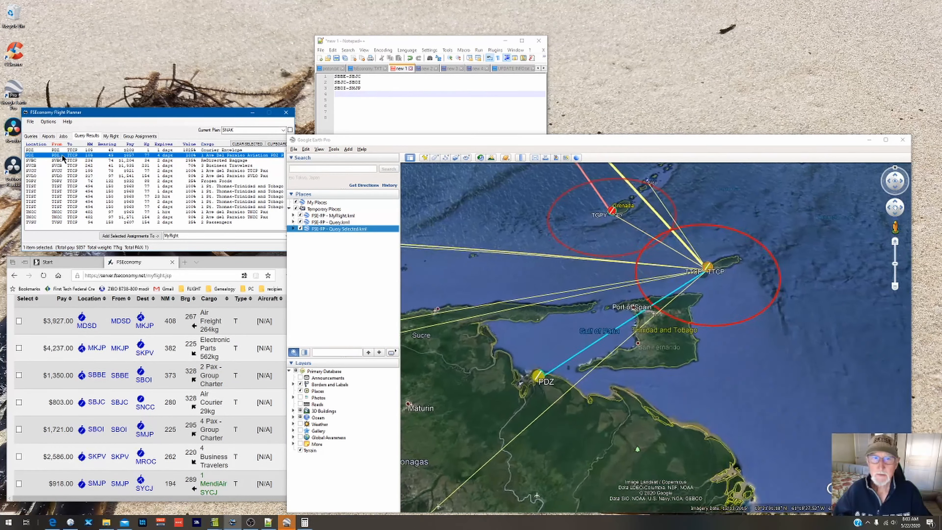
ctrl+click(61, 150)
click(126, 234)
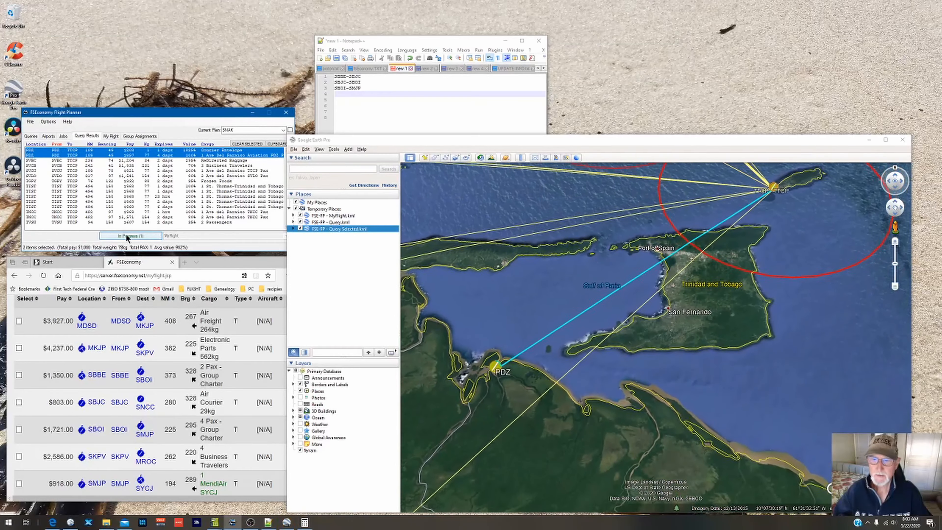
Step: Add a query for jobs arriving at PDZ in FSEconomy Flight Planner and map all queries in Google Earth
click(30, 136)
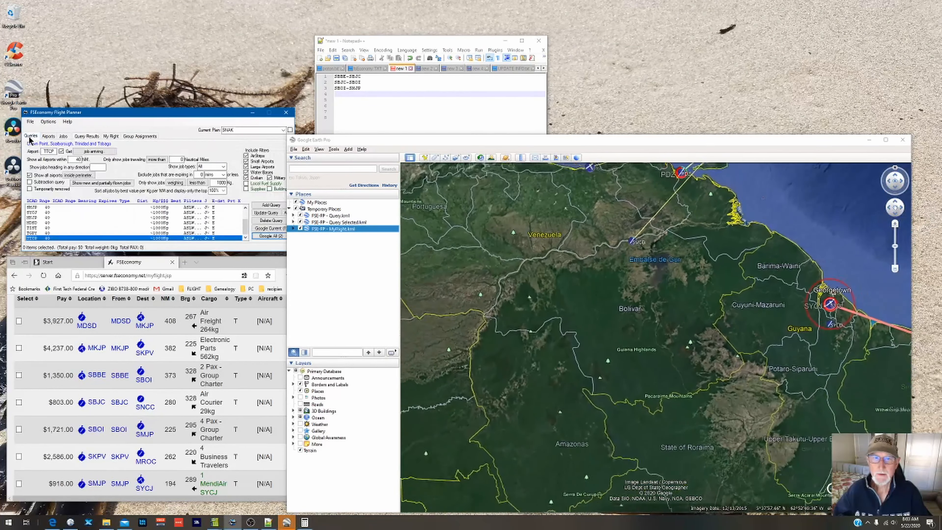
double_click(51, 151)
text(PDC)
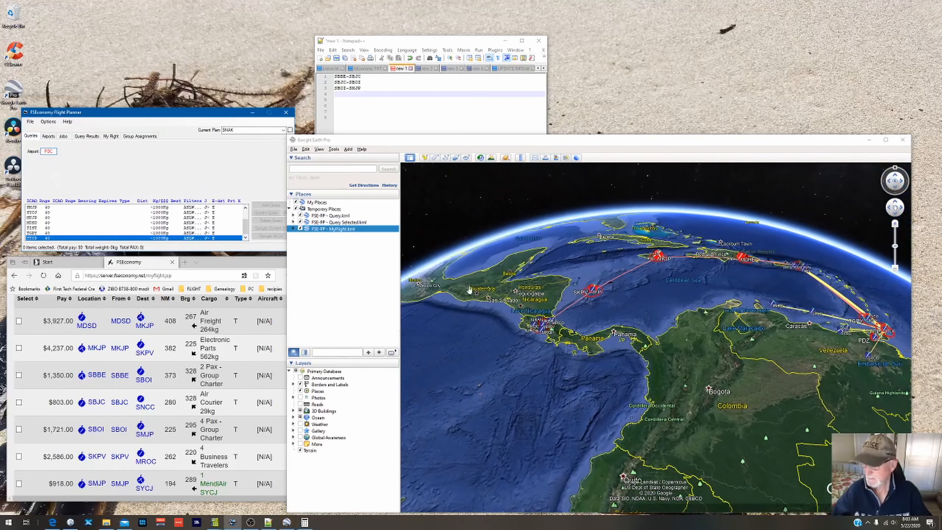
key(BackSpace)
text(Z)
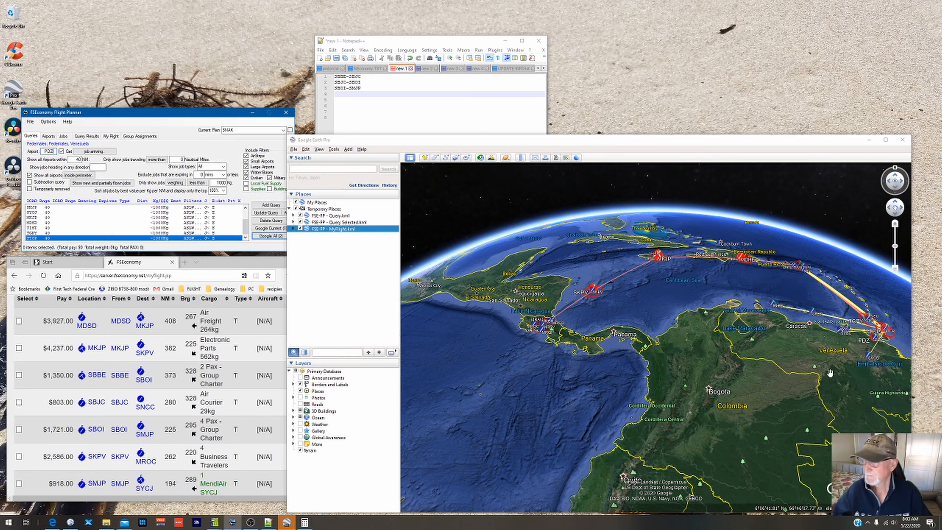
drag(830, 373, 598, 469)
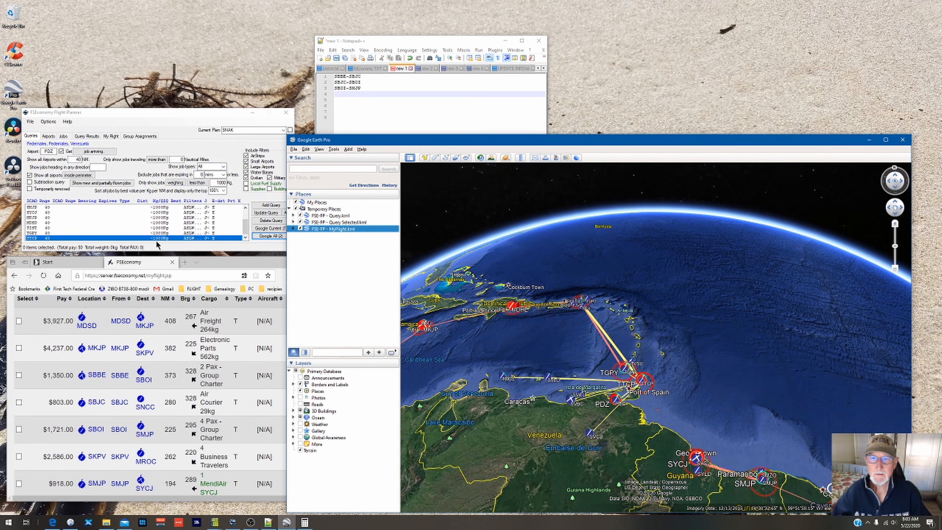
click(265, 237)
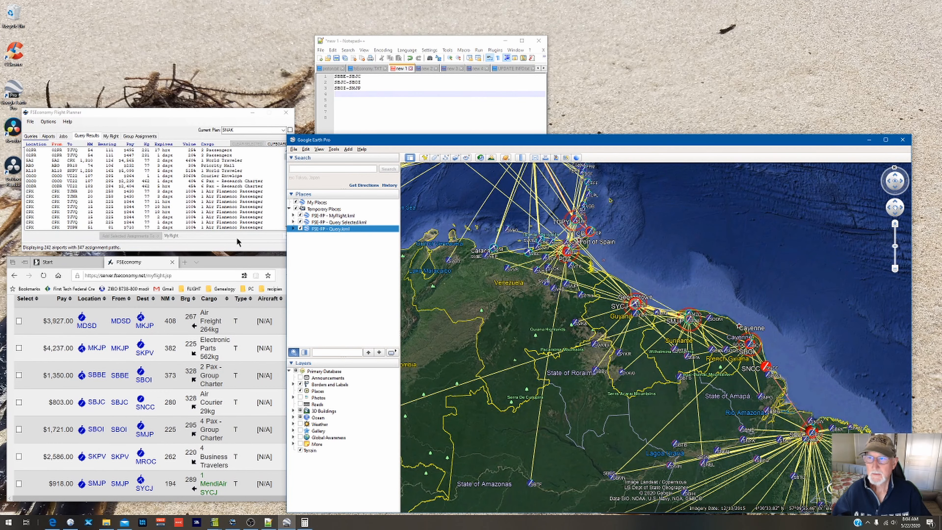
Step: Examine the job routes between PDZ and SYCJ in Google Earth and check the SVCB marker's job details
scroll(563, 241, up, 3)
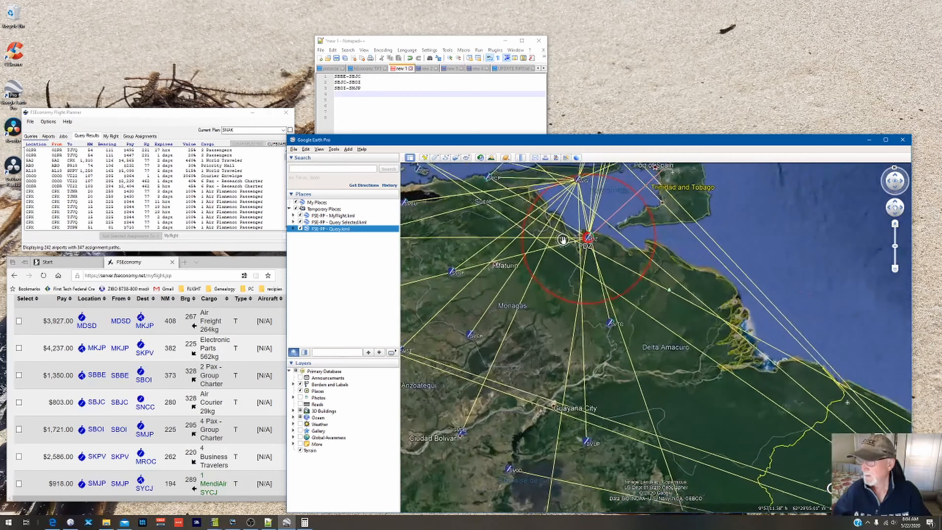
scroll(527, 272, up, 2)
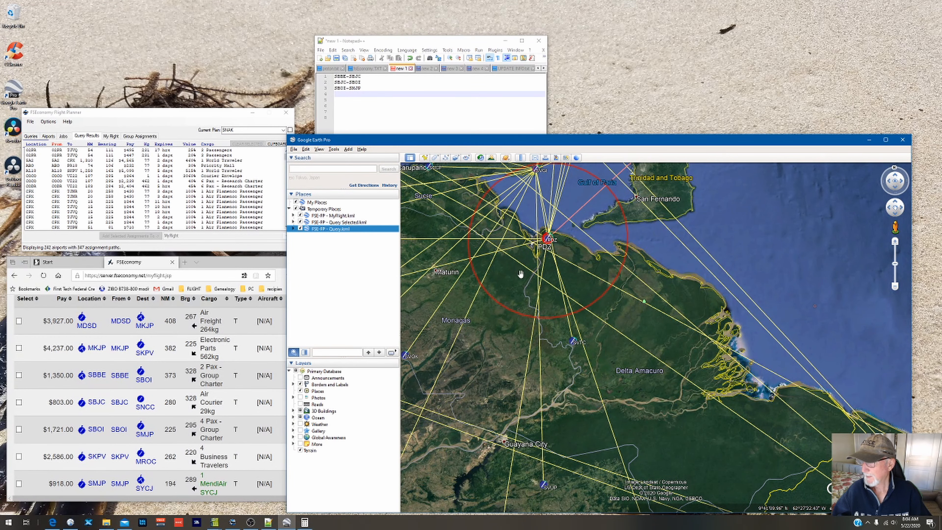
scroll(523, 282, down, 2)
scroll(532, 312, down, 3)
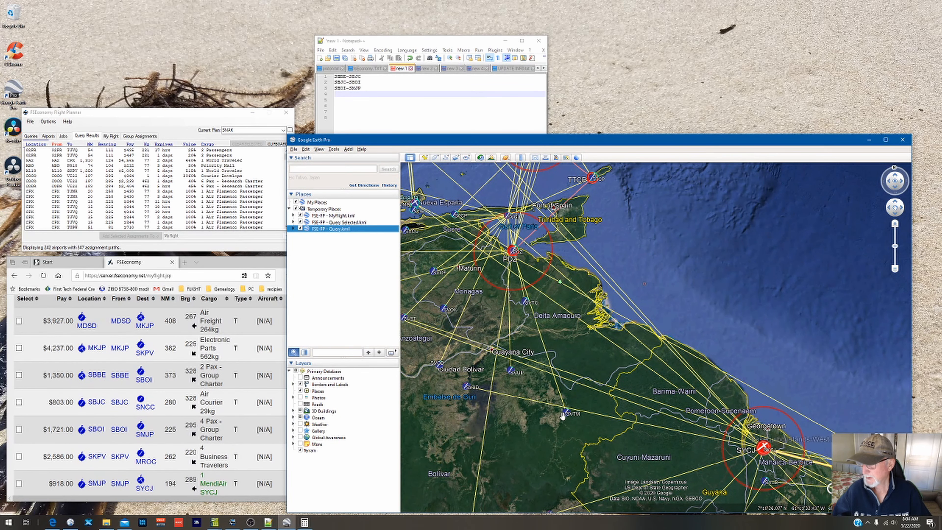
click(438, 365)
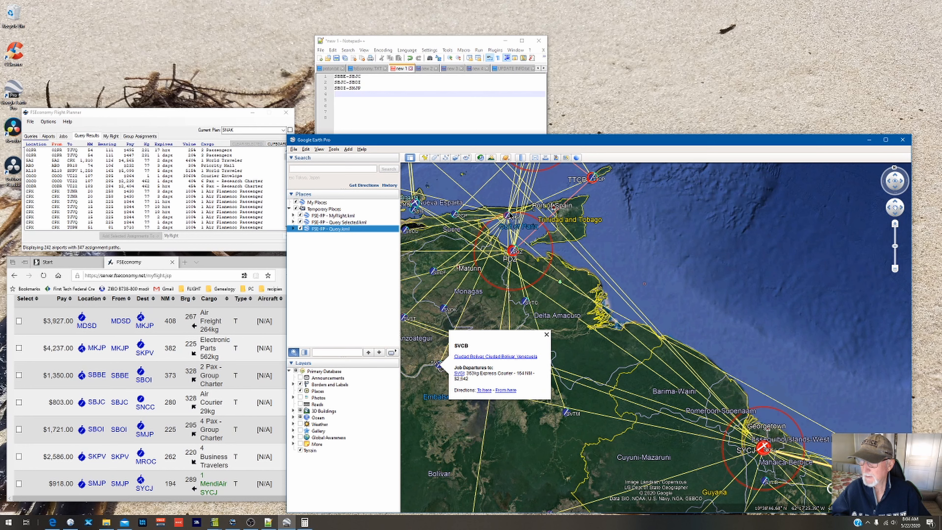
click(546, 335)
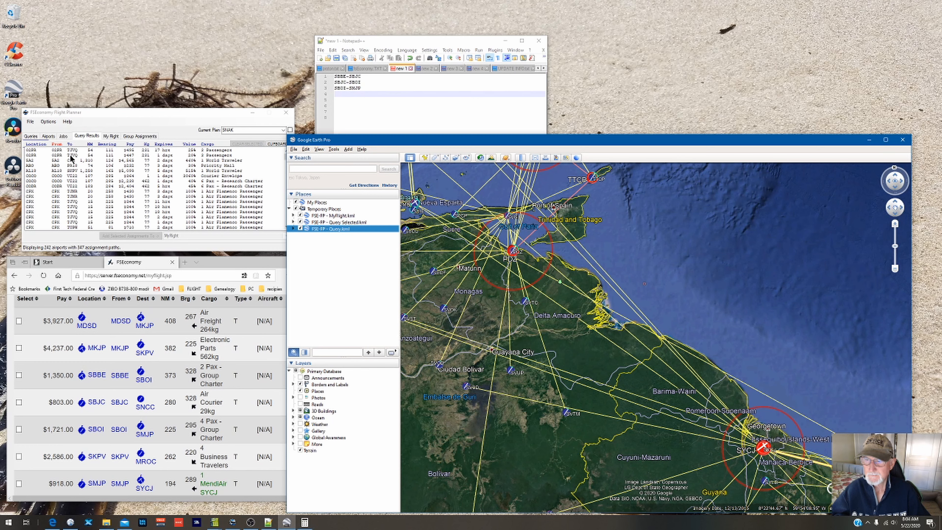
Step: Examine the FSEconomy Flight Planner query results by departure airport for jobs connecting SYCJ and PDZ
scroll(70, 155, down, 1)
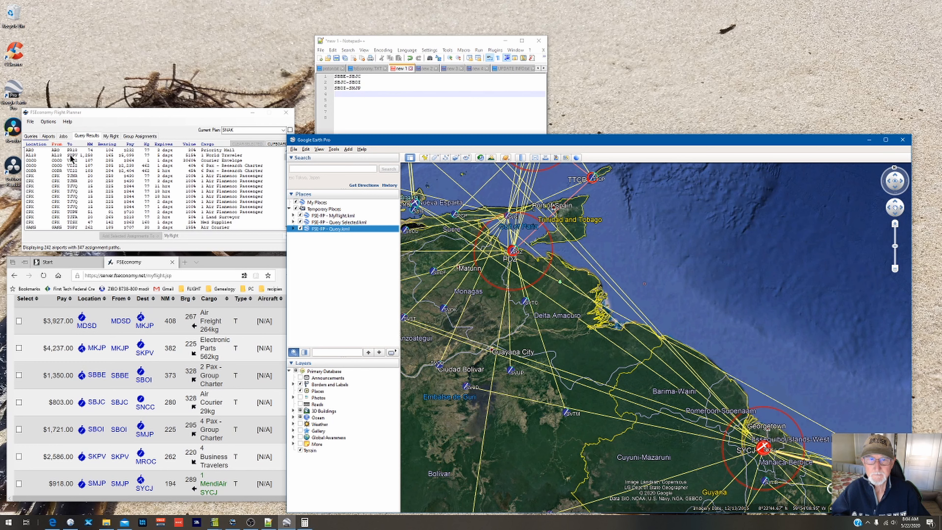
scroll(71, 154, down, 5)
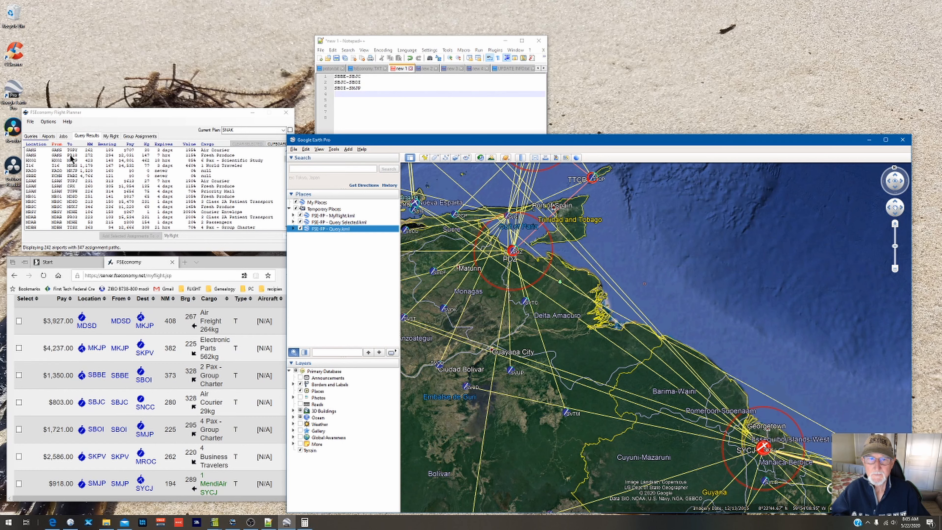
scroll(70, 158, down, 15)
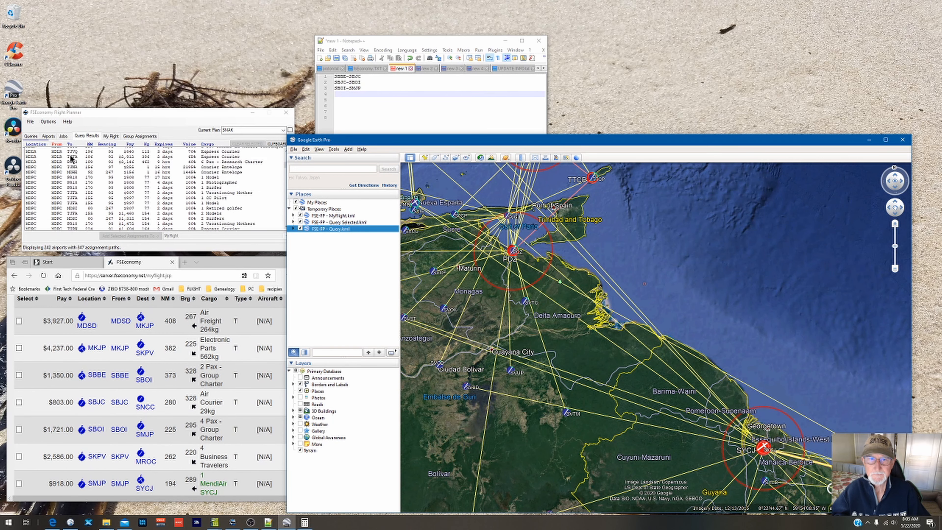
scroll(70, 158, down, 4)
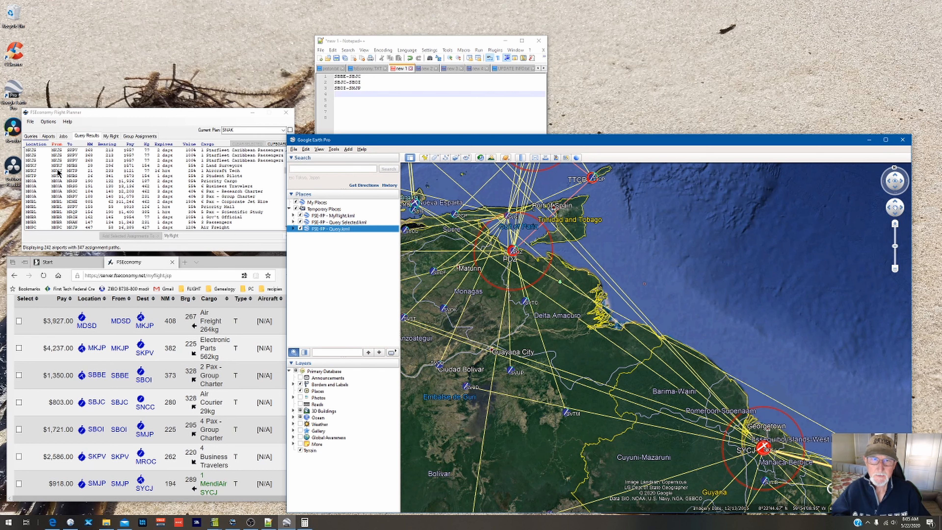
scroll(57, 171, down, 2)
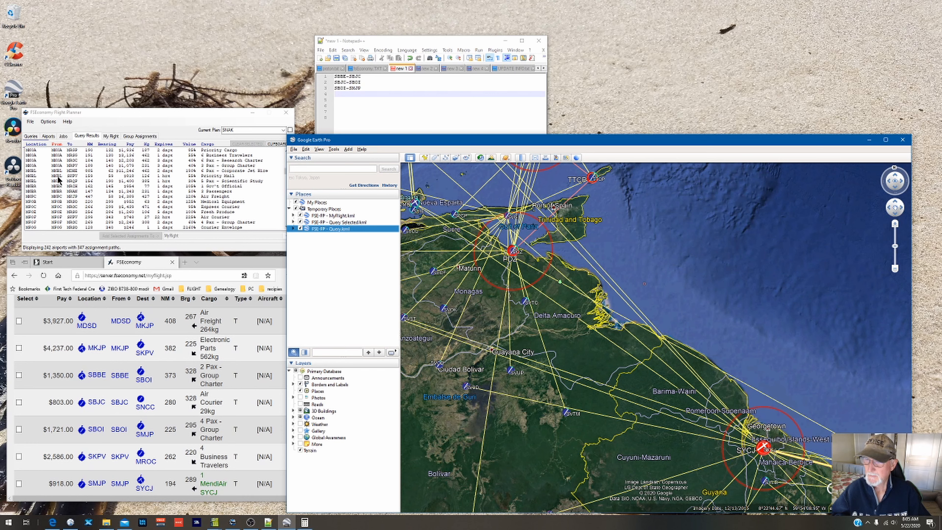
scroll(57, 179, down, 1)
scroll(58, 179, down, 8)
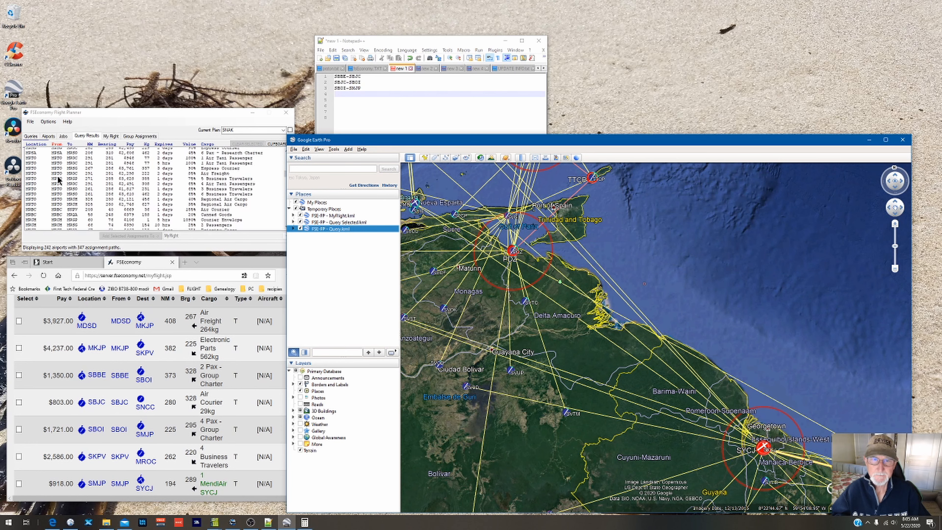
scroll(57, 179, down, 10)
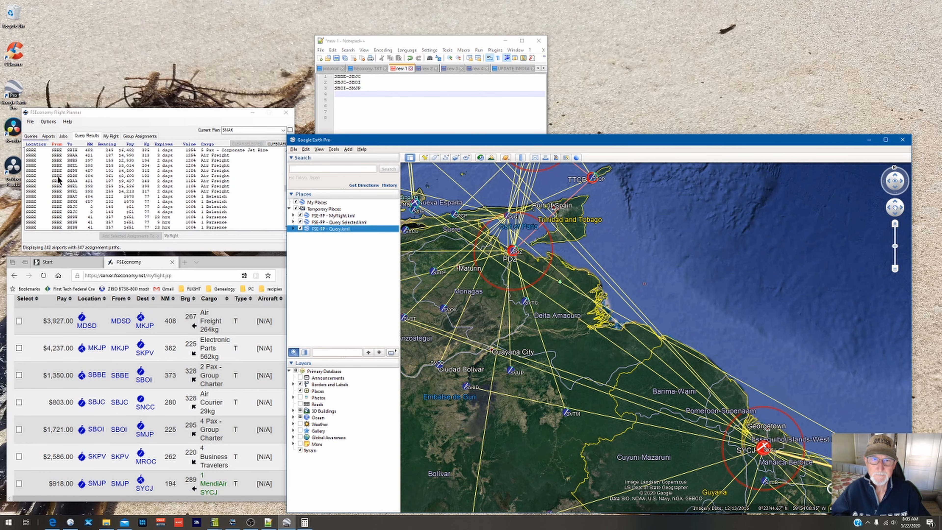
scroll(58, 180, down, 10)
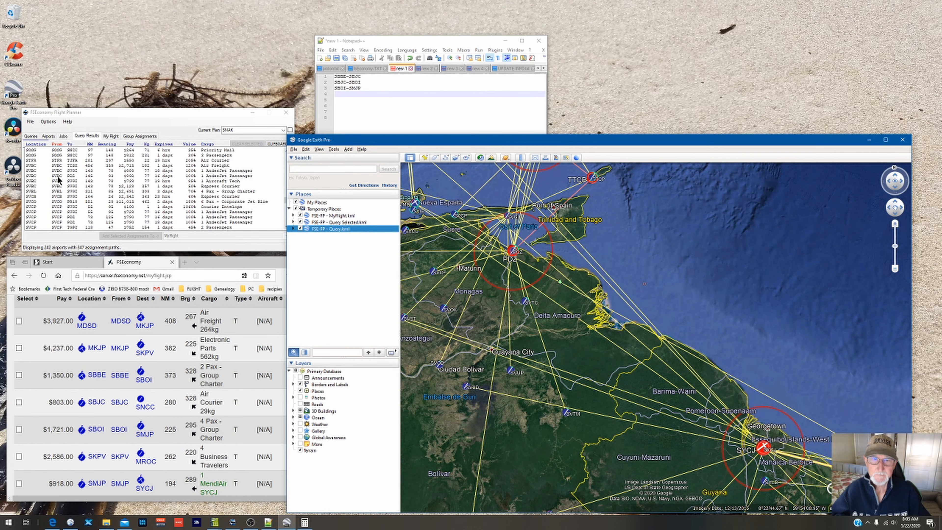
scroll(58, 178, down, 4)
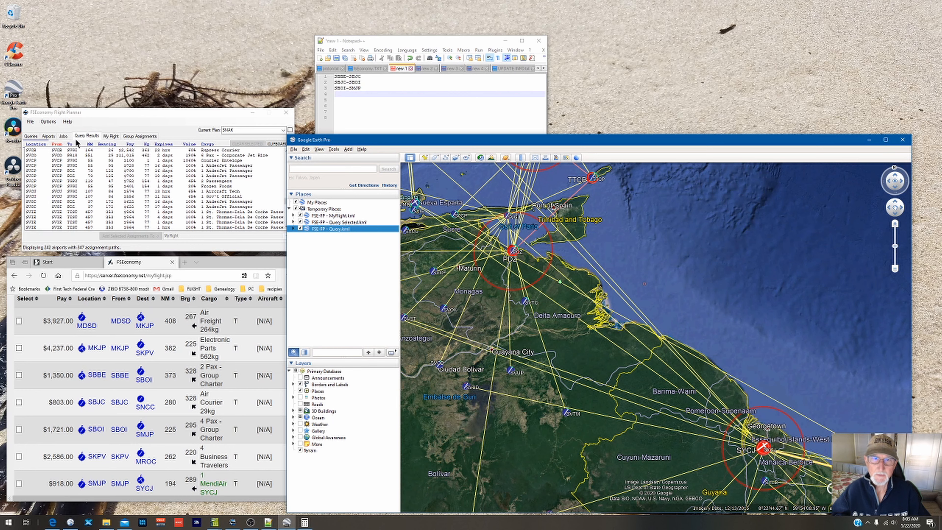
Step: Sort the query results by destination and by departure airport, and examine the jobs serving the Venezuelan SV airports
click(69, 145)
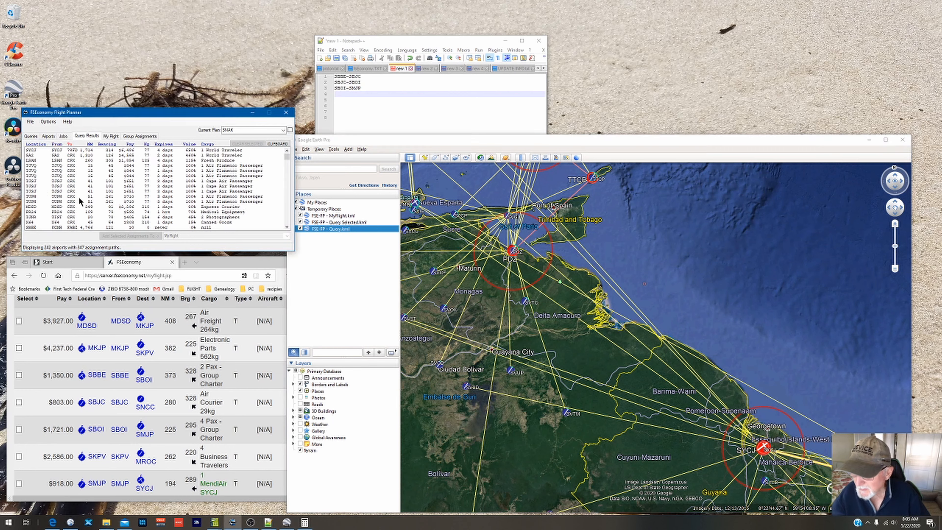
scroll(467, 387, up, 3)
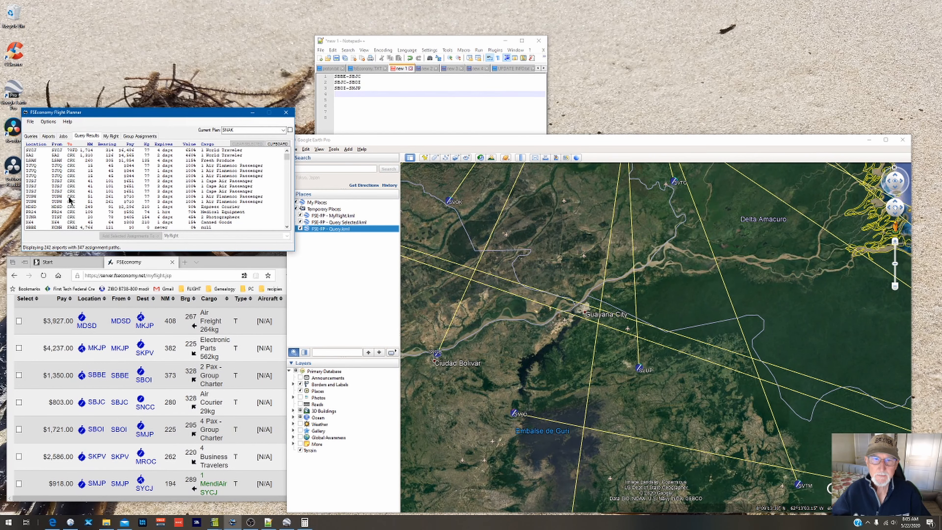
scroll(60, 182, down, 5)
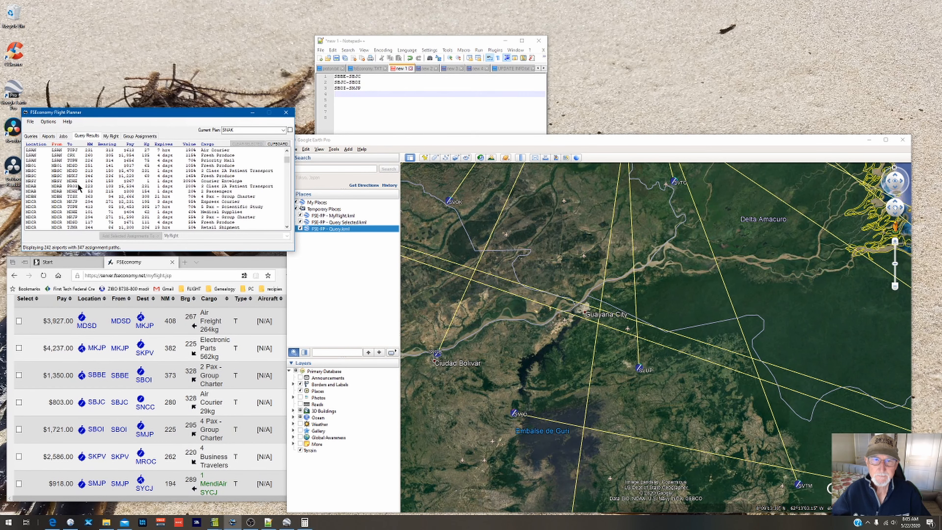
drag(290, 180, 298, 223)
scroll(89, 191, up, 15)
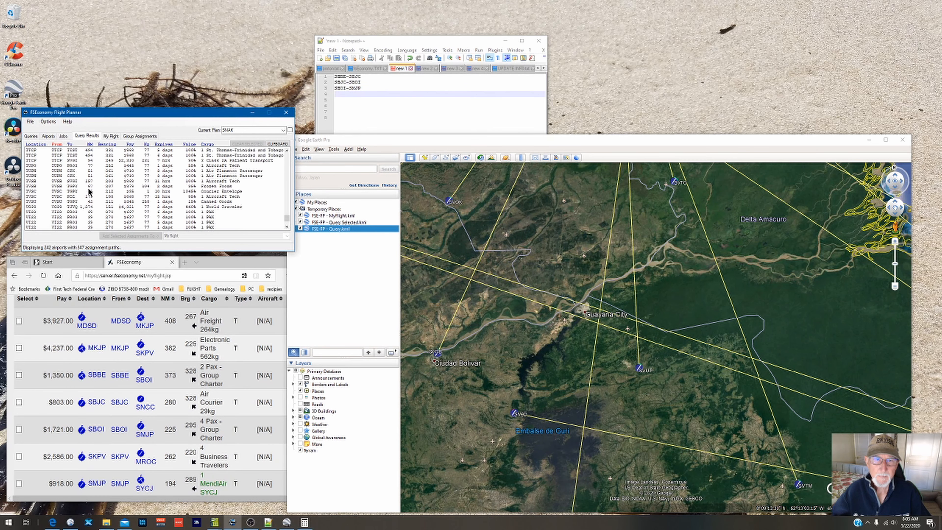
scroll(89, 191, up, 10)
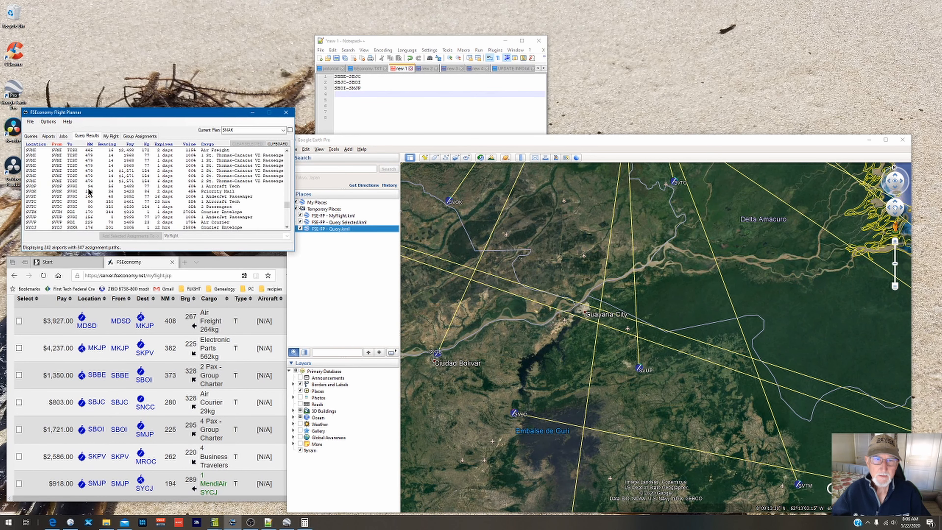
scroll(85, 189, up, 5)
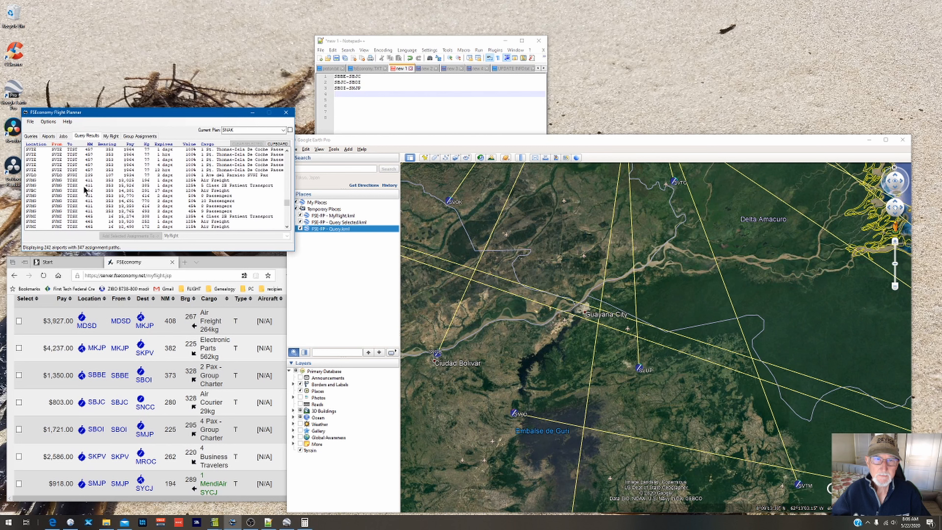
scroll(84, 190, up, 4)
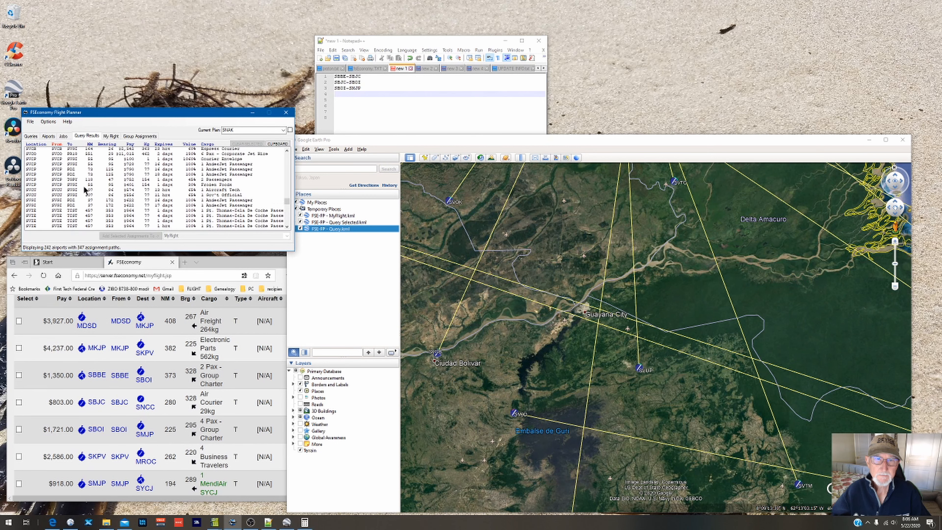
click(70, 144)
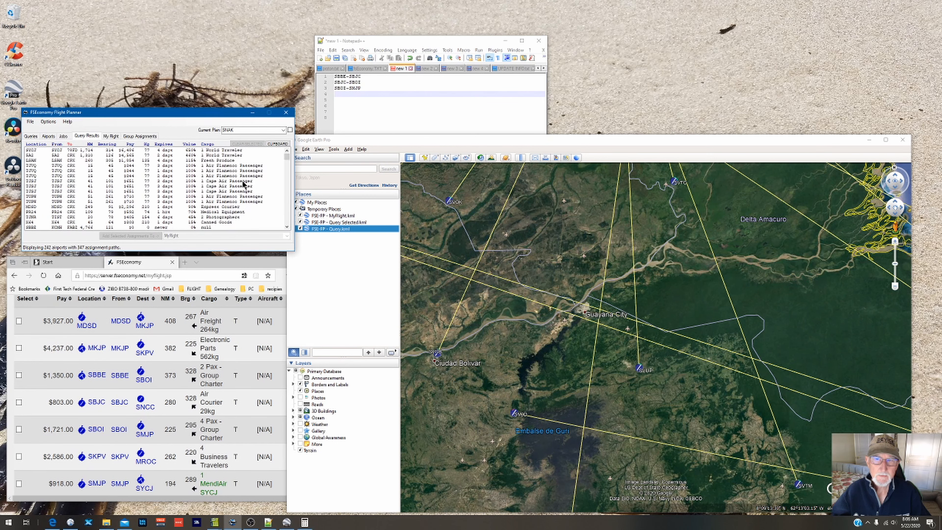
drag(288, 158, 287, 200)
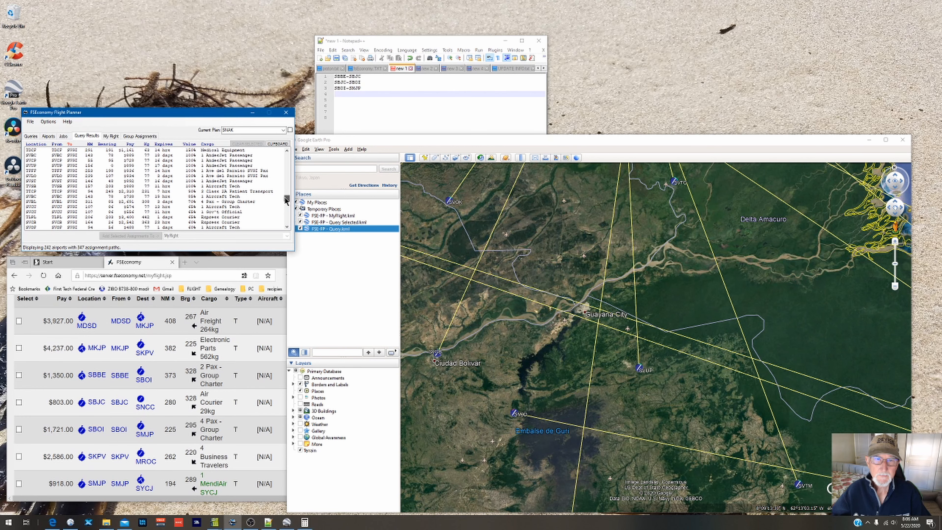
scroll(76, 192, up, 5)
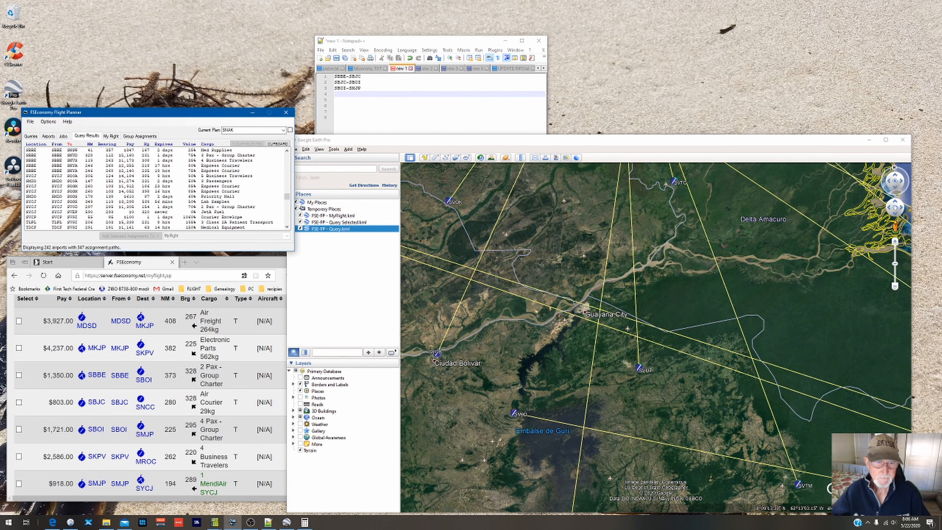
Step: Select the SYCJ departures query and check the SV0D marker's job details in Google Earth
click(31, 137)
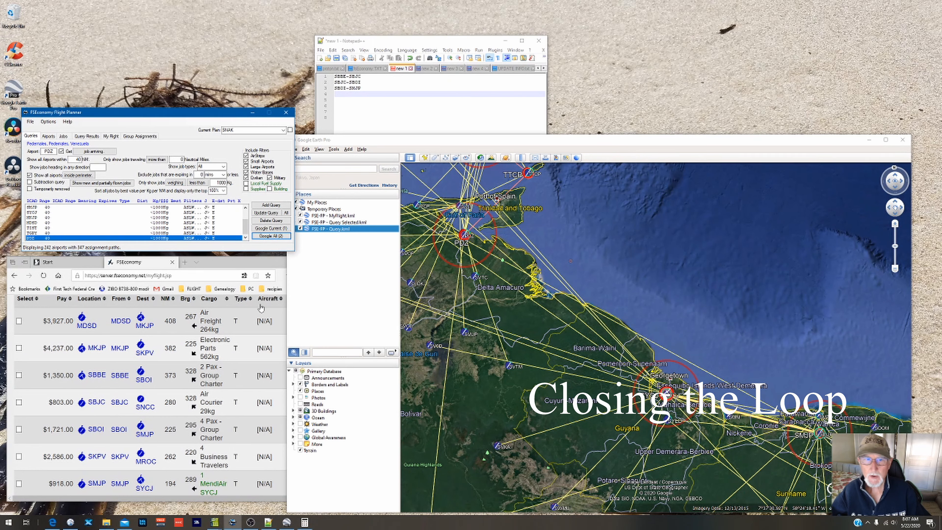
click(50, 212)
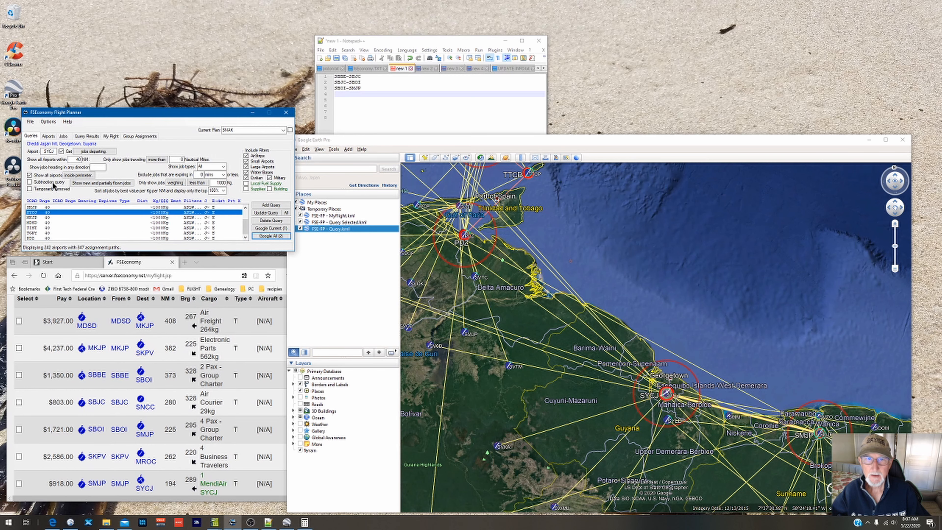
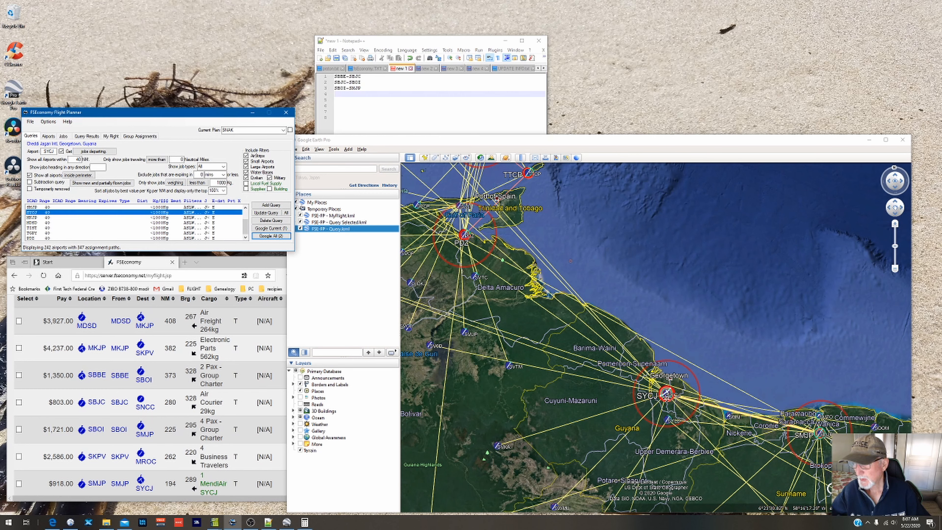
click(430, 345)
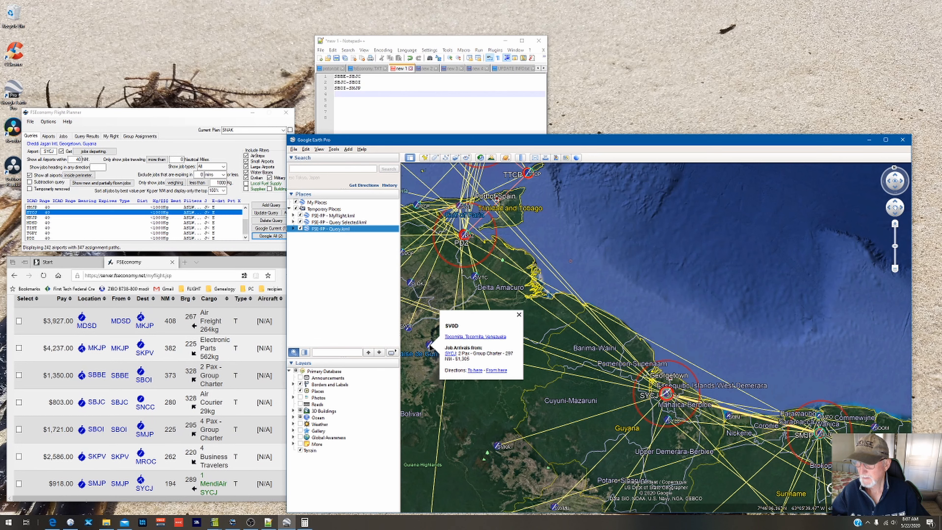
click(445, 344)
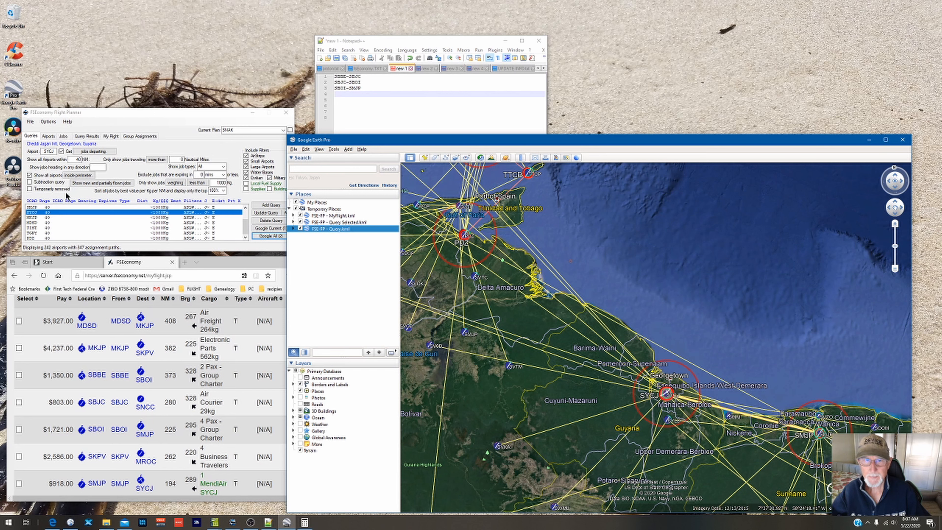
Step: Find the 2 Pax - Group Charter job from SYCJ to SV0D in the query results and add it to MyFlight
click(86, 136)
scroll(239, 210, up, 15)
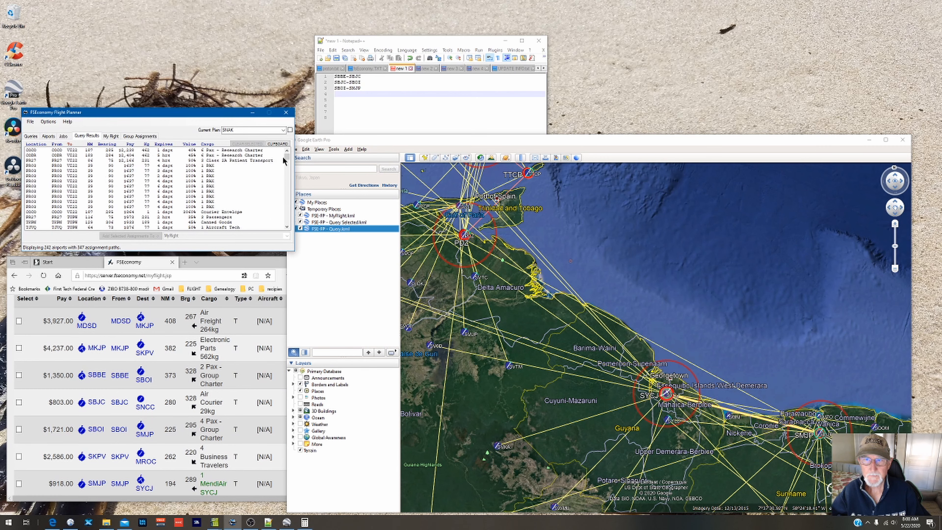
drag(284, 157, 288, 179)
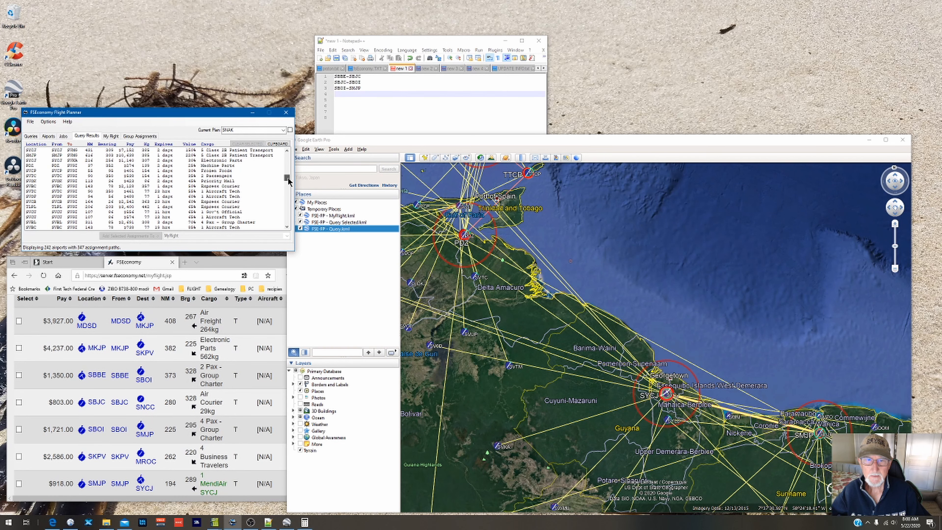
scroll(220, 215, down, 8)
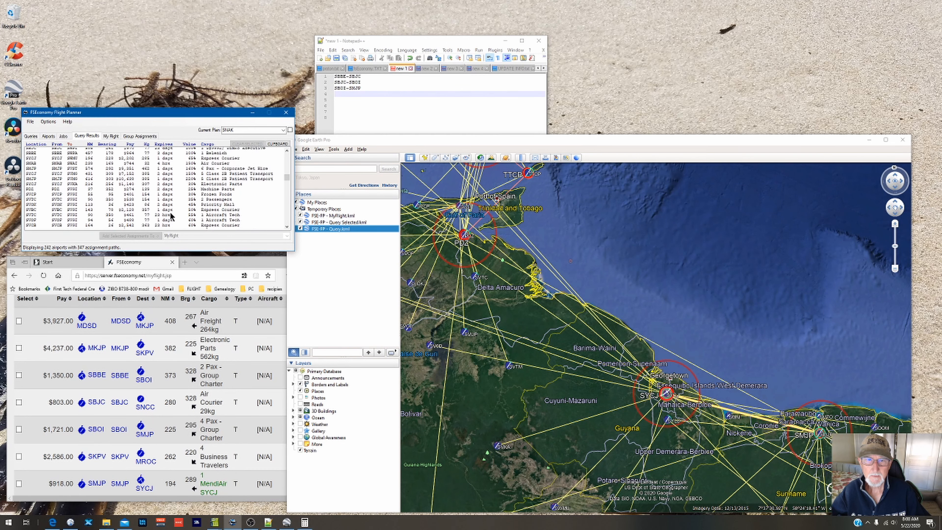
scroll(172, 216, down, 1)
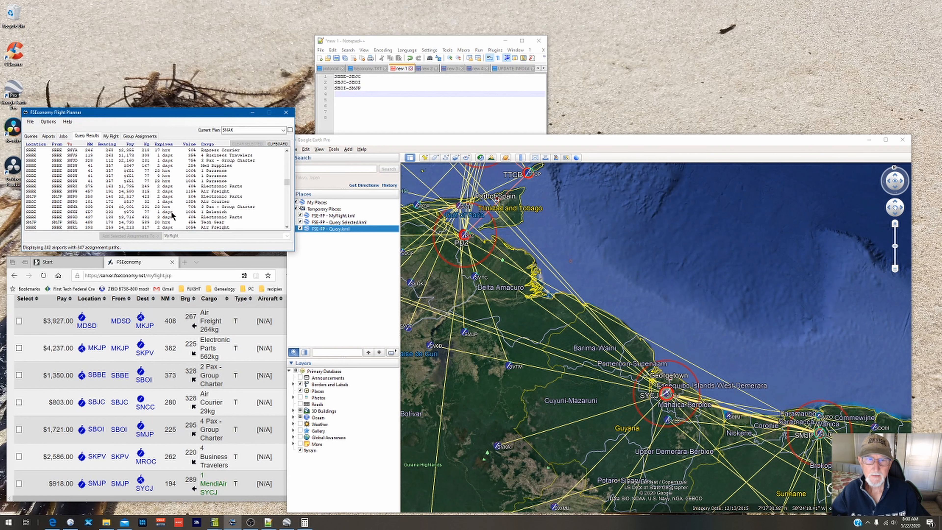
scroll(171, 215, up, 2)
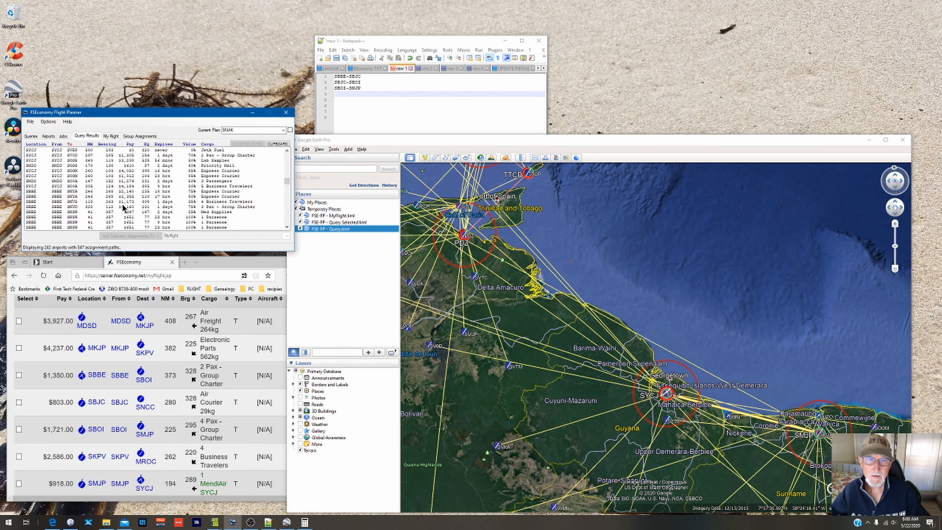
scroll(120, 202, up, 1)
click(75, 172)
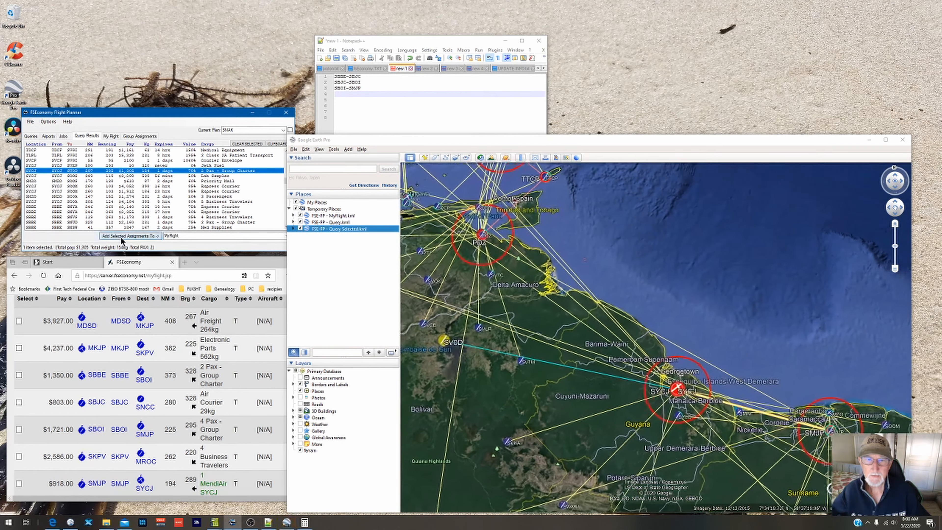
click(121, 237)
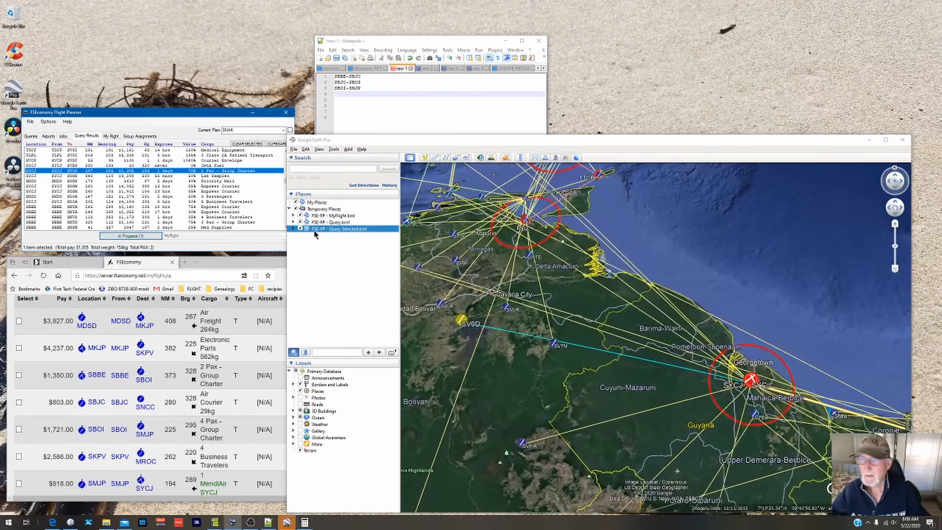
Step: Check the SVCB marker's job details in Google Earth, then add the 363 kg Express Courier job departing SVCB to MyFlight
click(498, 293)
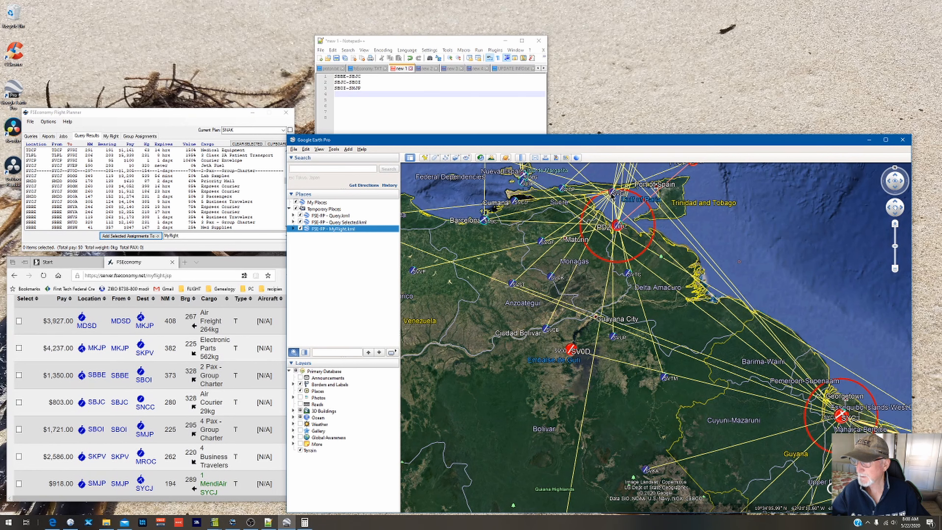
double_click(547, 332)
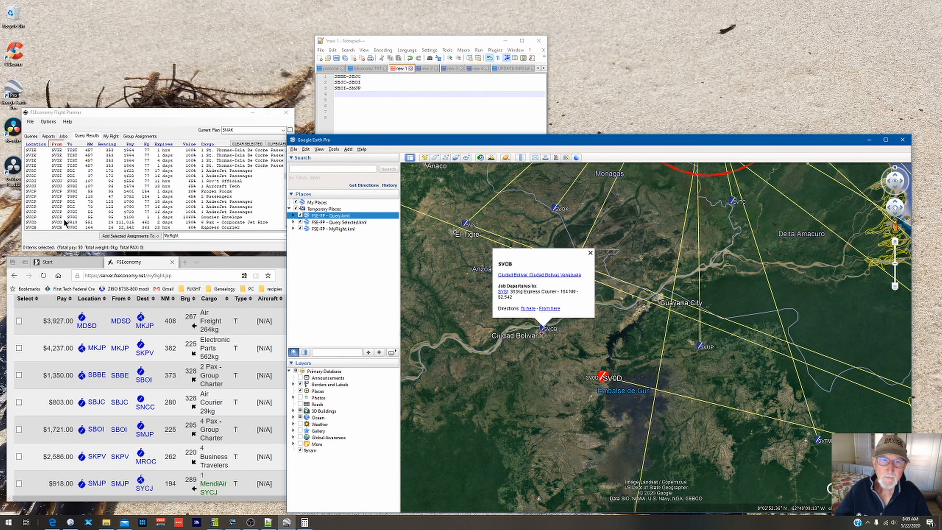
scroll(64, 221, down, 1)
click(60, 213)
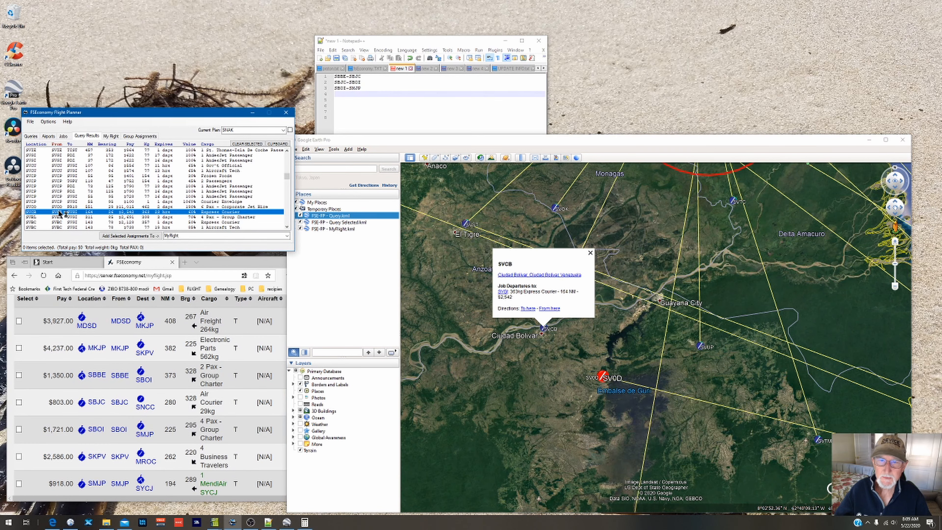
click(127, 236)
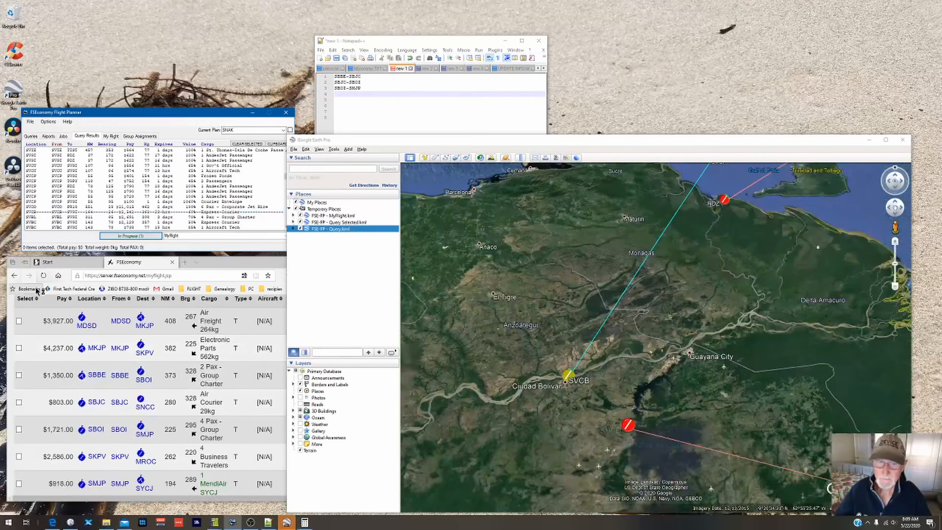
Step: Refresh the MyFlight assignments page and examine the route from SBBE through SNCC to SBOI in Google Earth
click(44, 275)
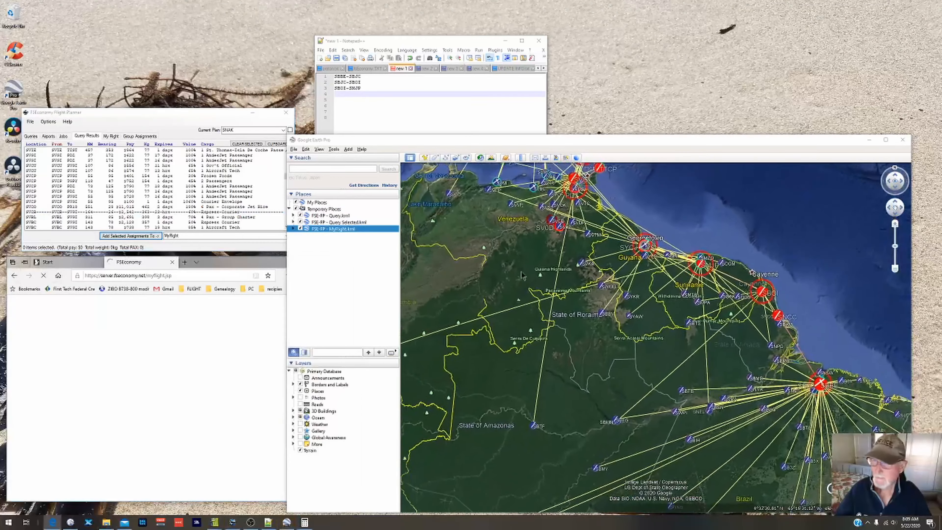
click(521, 281)
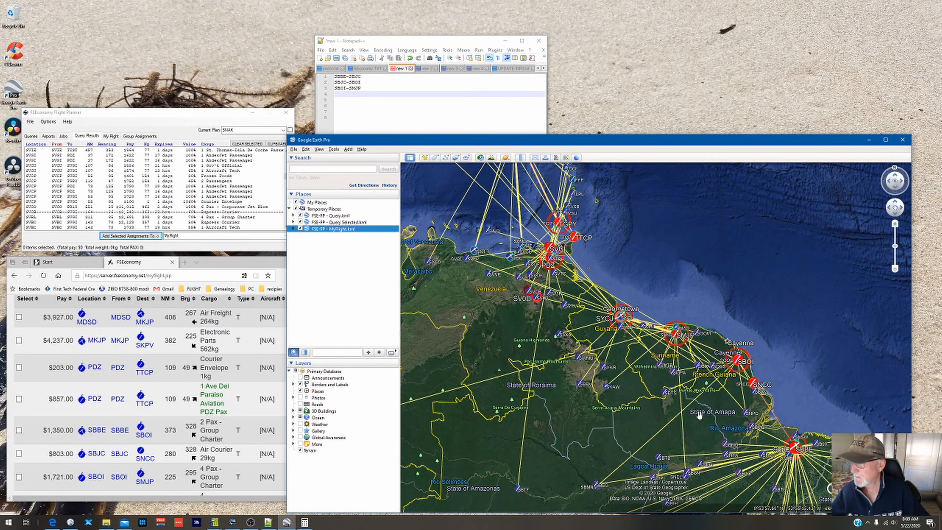
drag(627, 422, 584, 397)
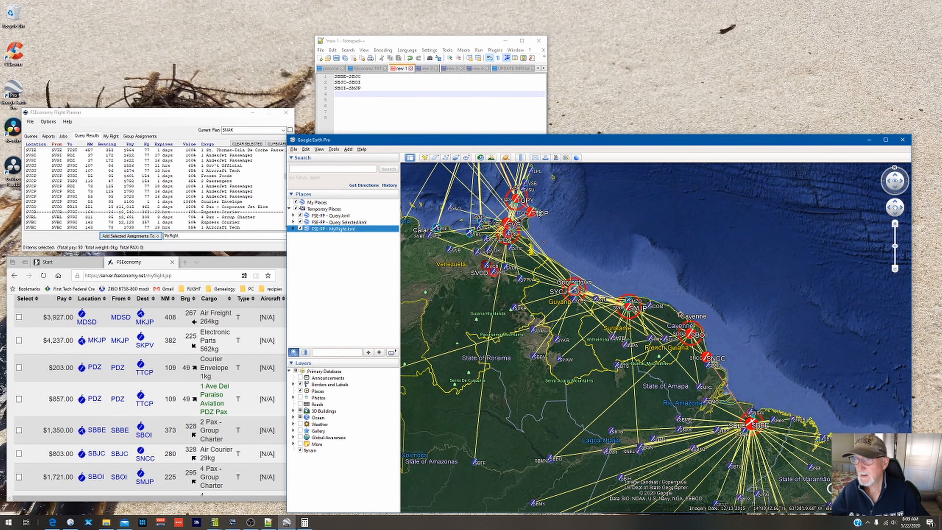
scroll(654, 375, up, 3)
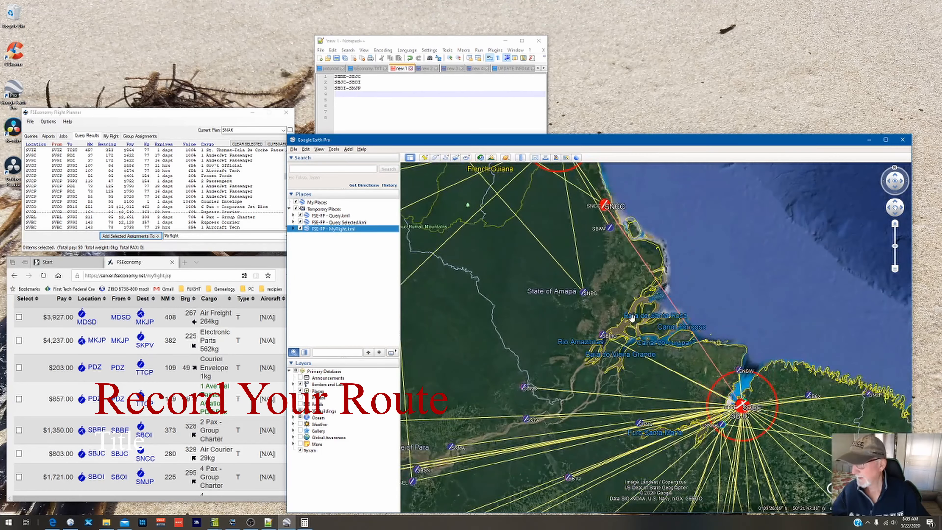
scroll(654, 375, up, 2)
drag(633, 267, 682, 313)
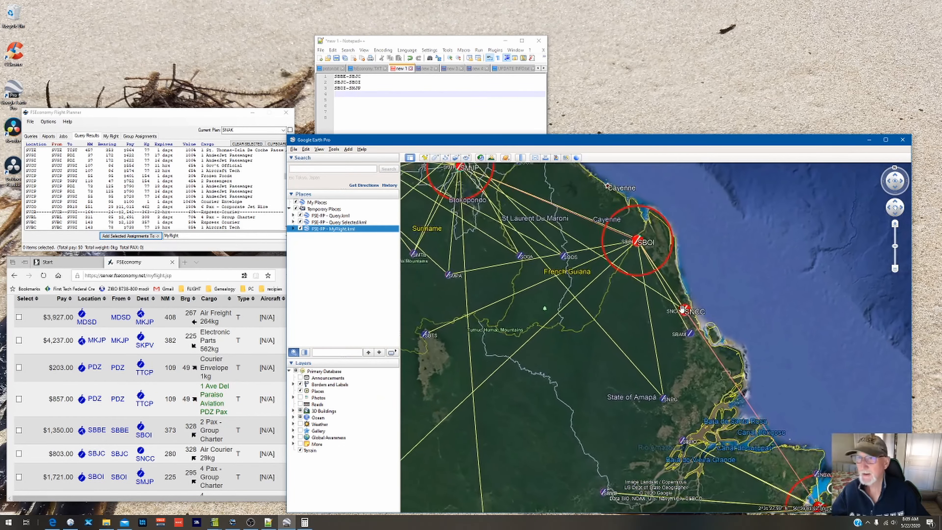
scroll(677, 324, down, 2)
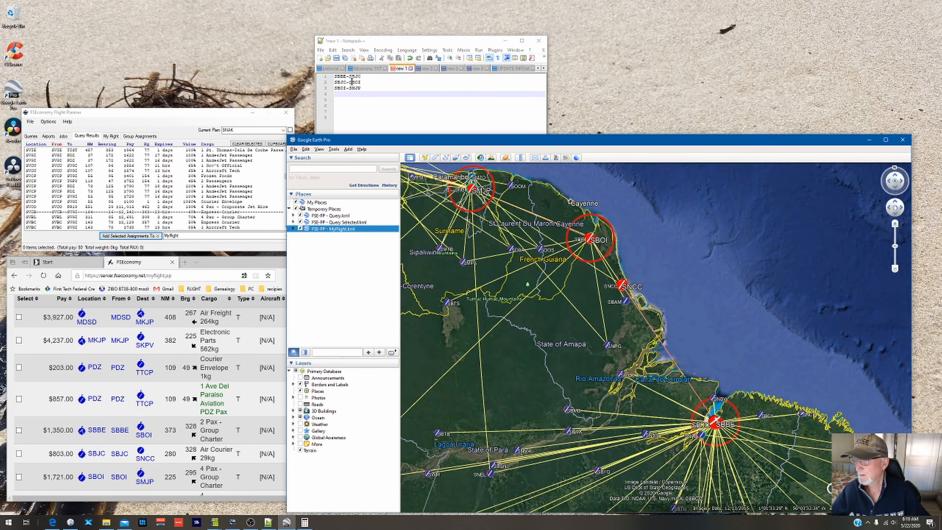
Step: In the Notepad++ route list, change the second leg to SBJC-SNCC and the third leg to SNCC-SBOI
click(351, 82)
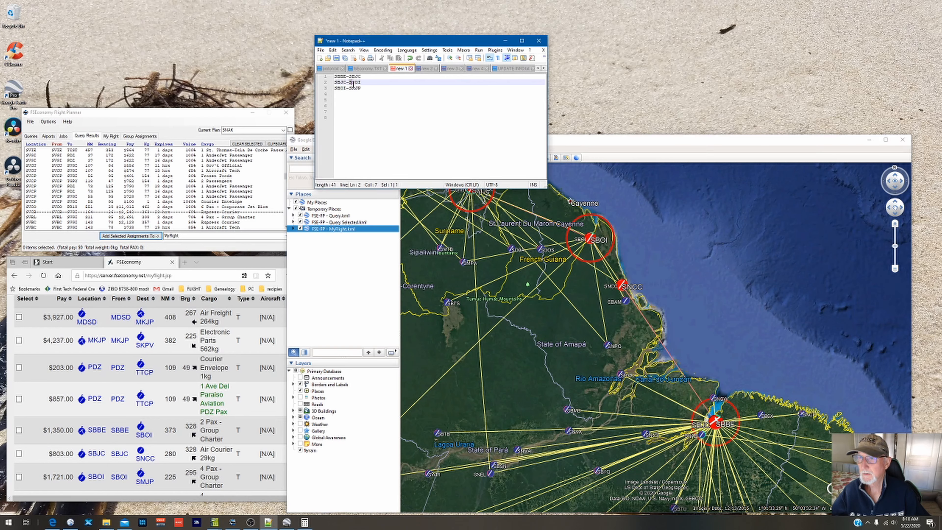
click(360, 82)
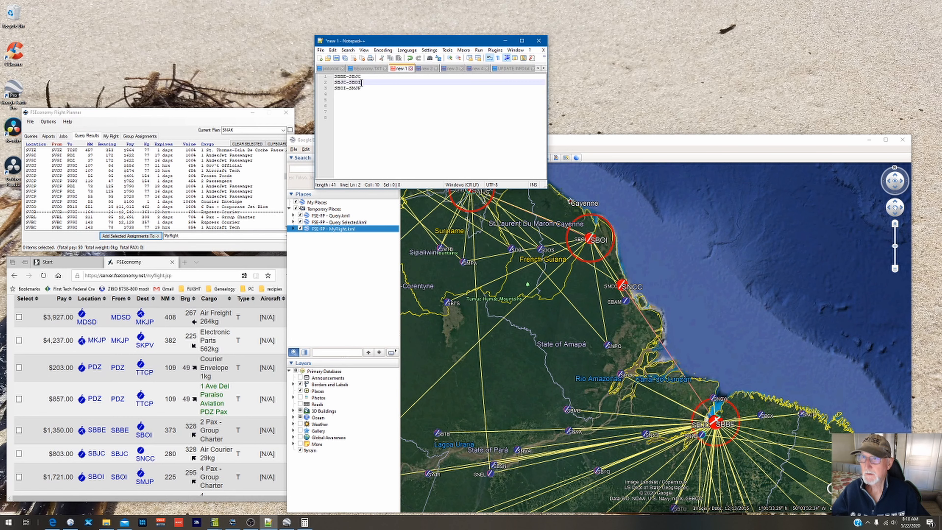
drag(361, 82, 349, 85)
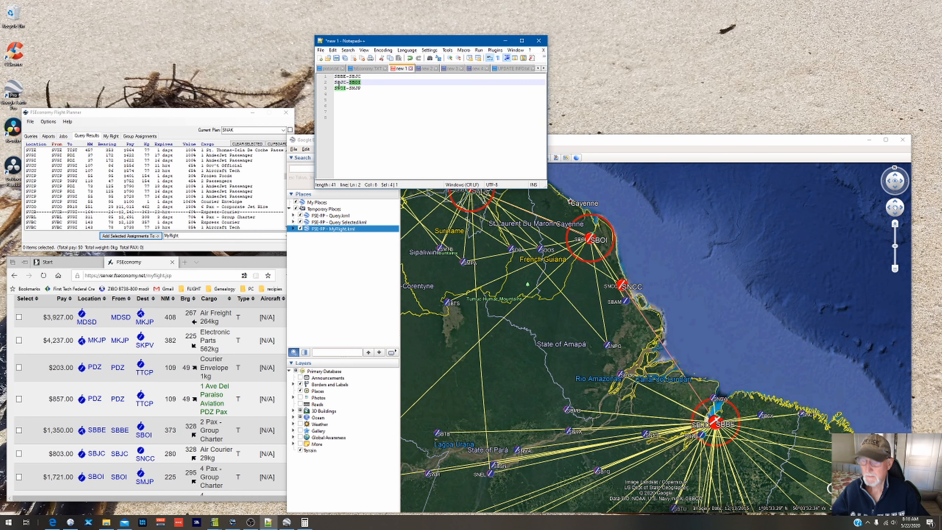
text(SNCC)
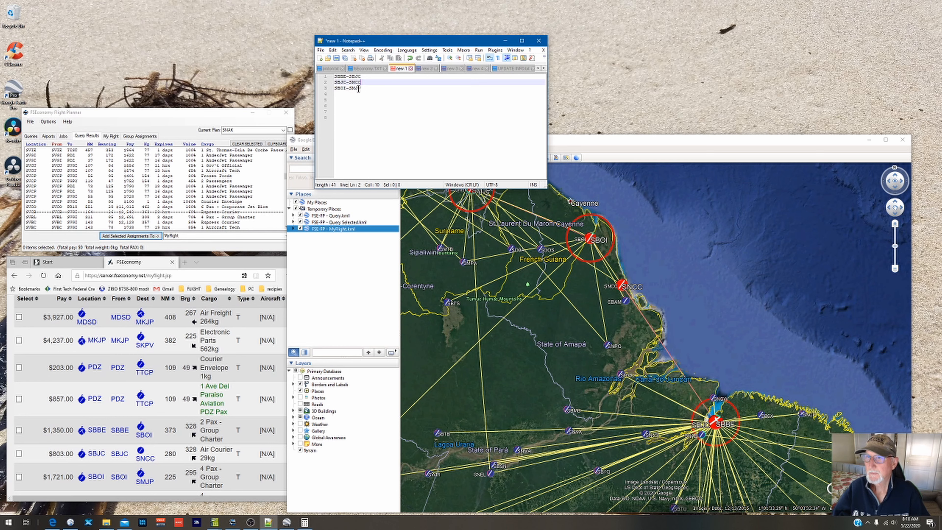
drag(359, 89, 341, 90)
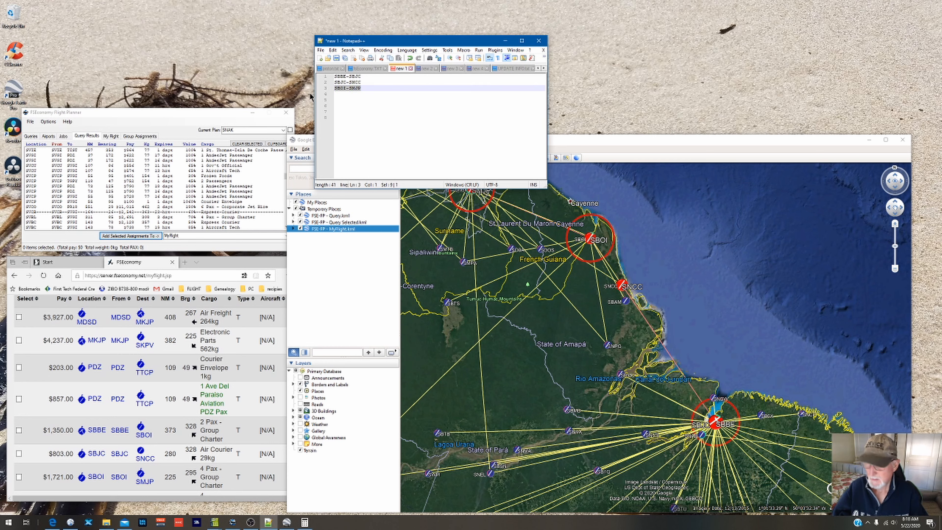
text(SNCC-SBOI)
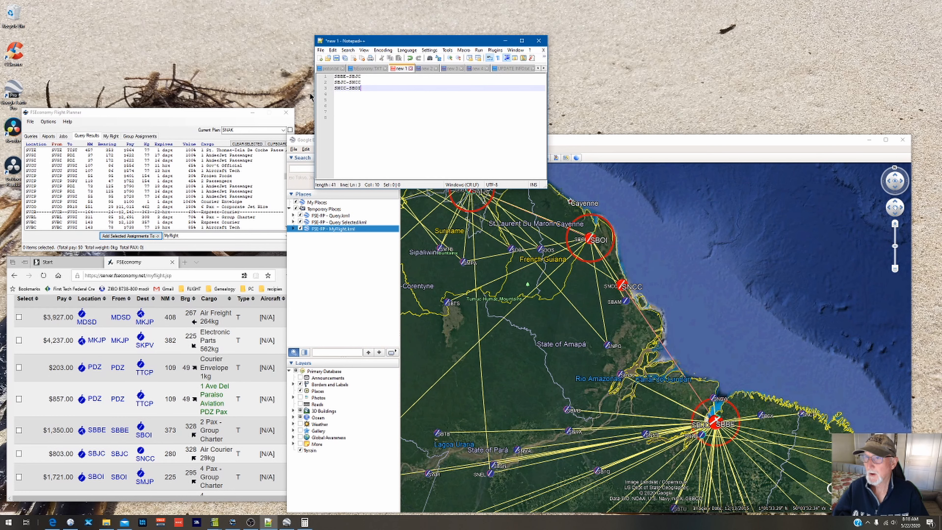
key(Return)
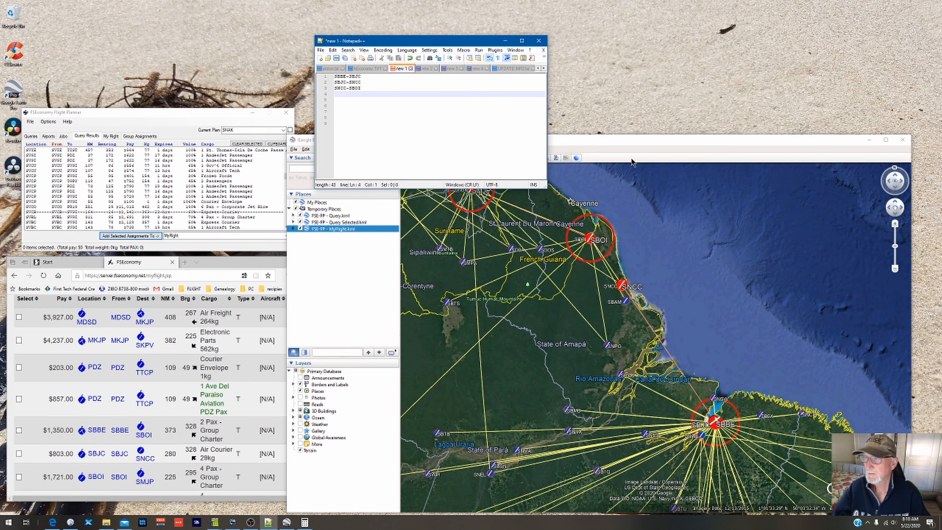
Step: Follow the route northwest on the map and add the legs SBOI-SMJP and SMJP-SYCJ to the route list
drag(534, 246, 593, 343)
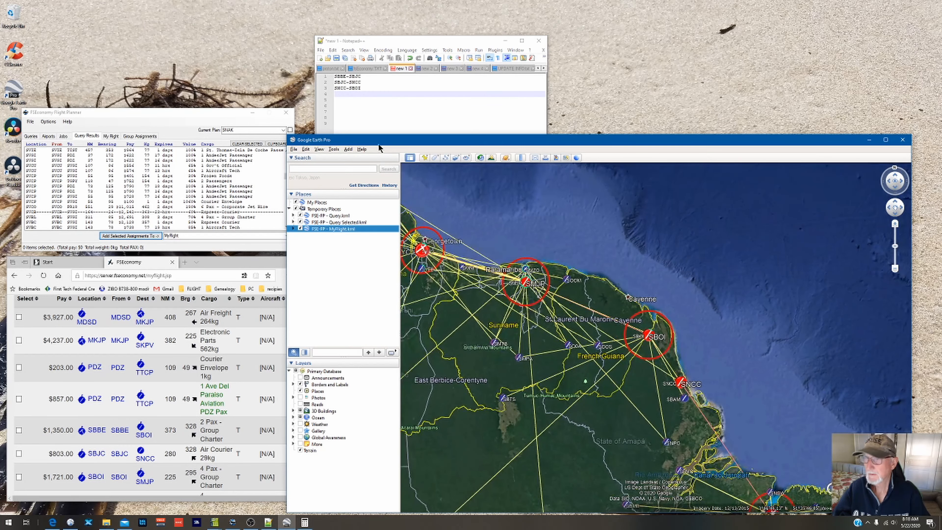
click(354, 96)
text(S)
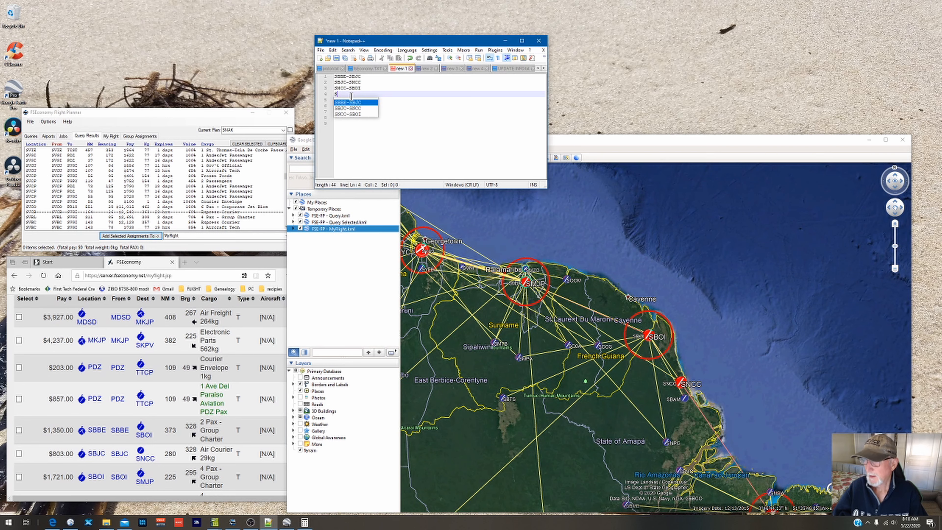
text(BOI-SM)
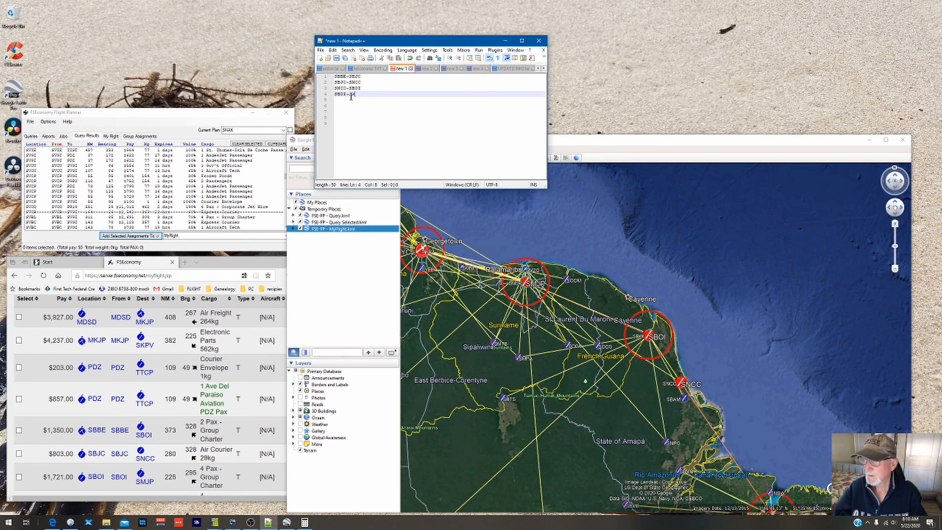
text(JP)
key(Return)
text(S)
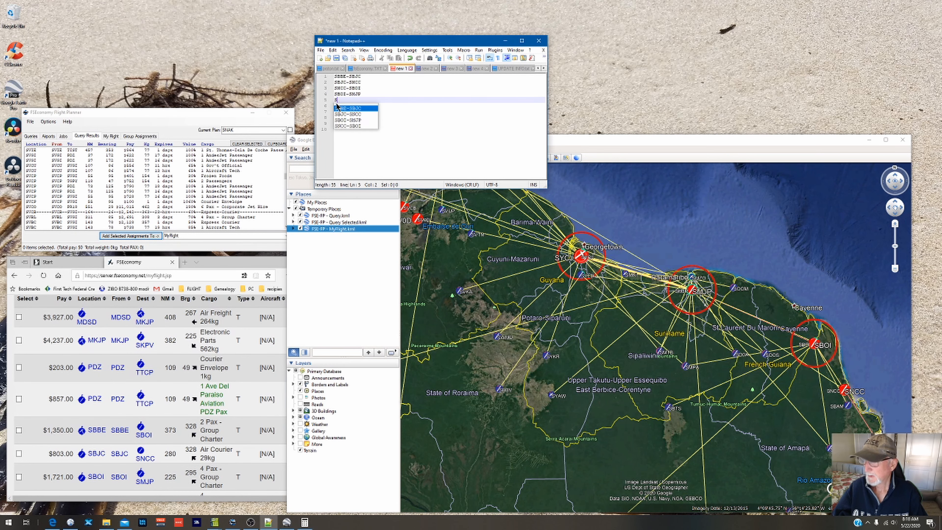
text(MJP-)
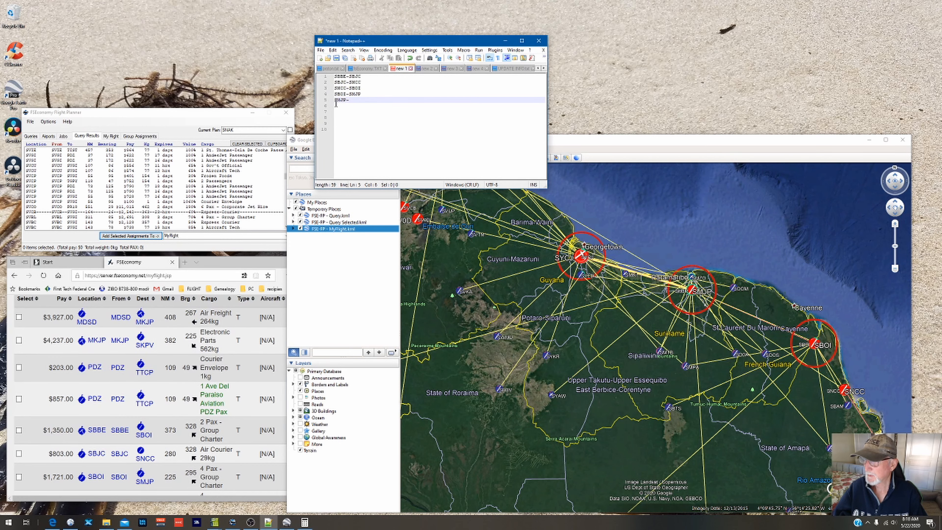
text(SYCJ)
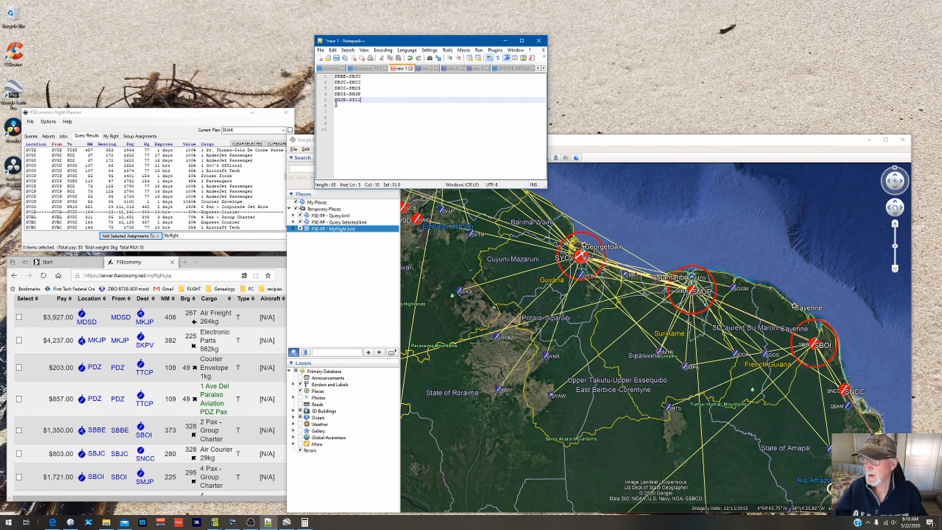
key(Return)
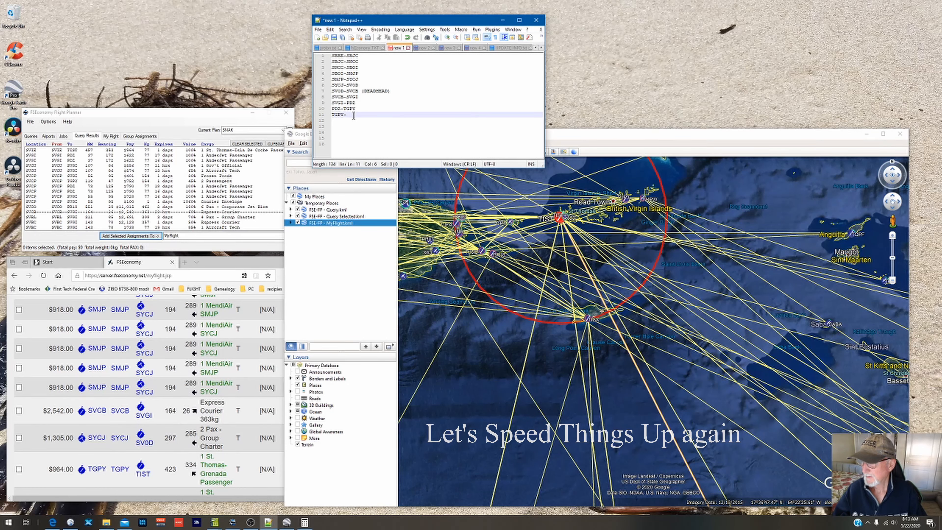
Step: Complete the TGPY leg with destination TIST, and examine the route between TIST and MDSD in Google Earth
text(TIST)
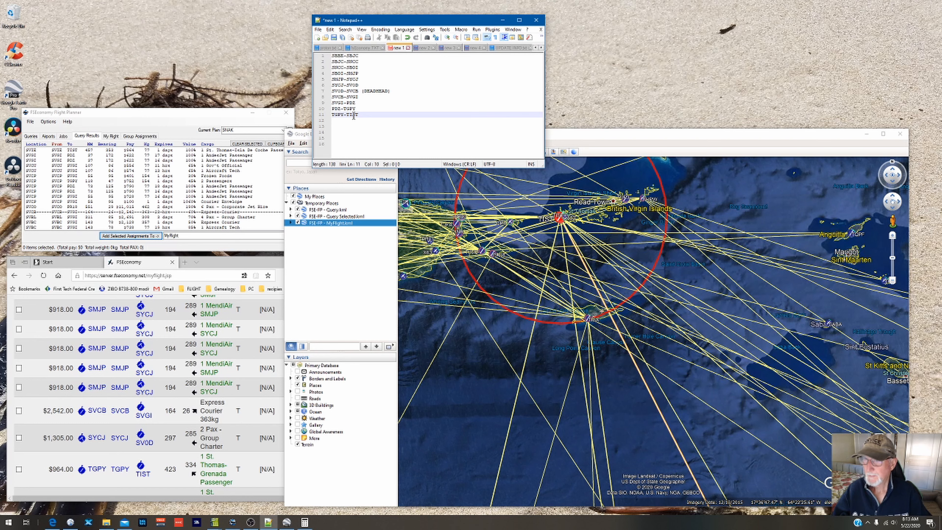
click(31, 136)
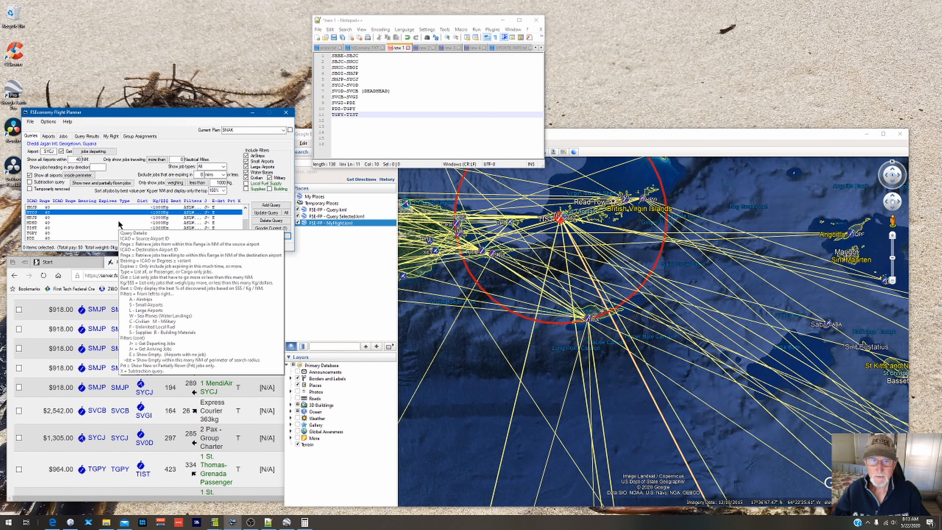
click(362, 114)
click(427, 267)
drag(427, 267, 453, 281)
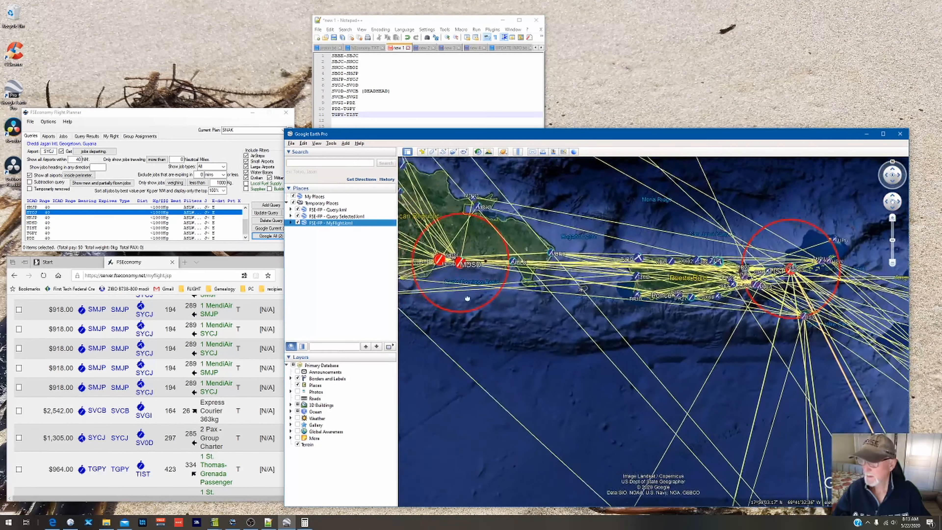
Step: Add a leg from TIST to MDHE to the route list, checking the destination against the TIST passenger jobs in MyFlight
click(361, 117)
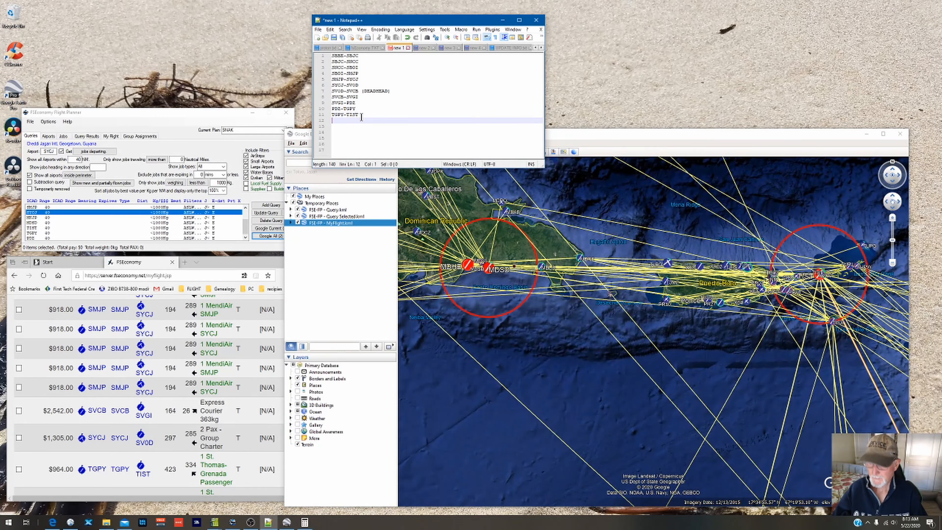
text(TIST-)
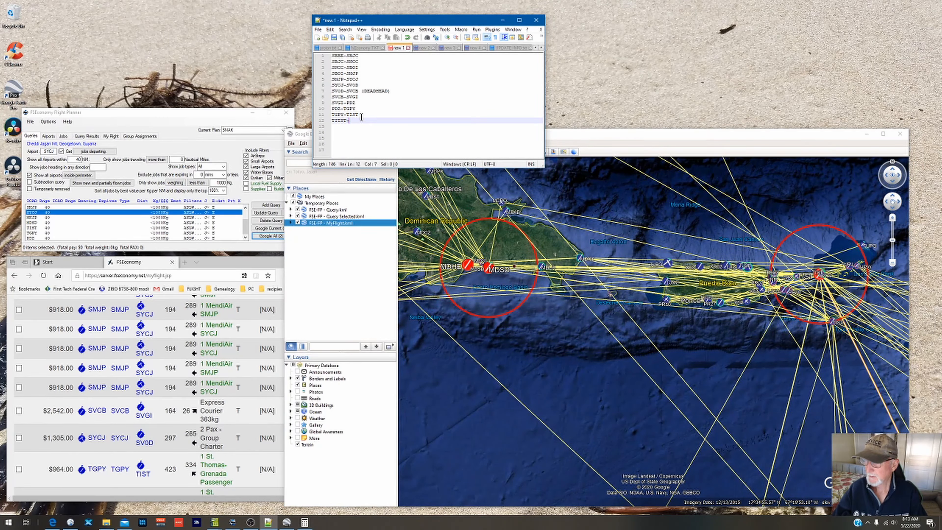
text(MDSD)
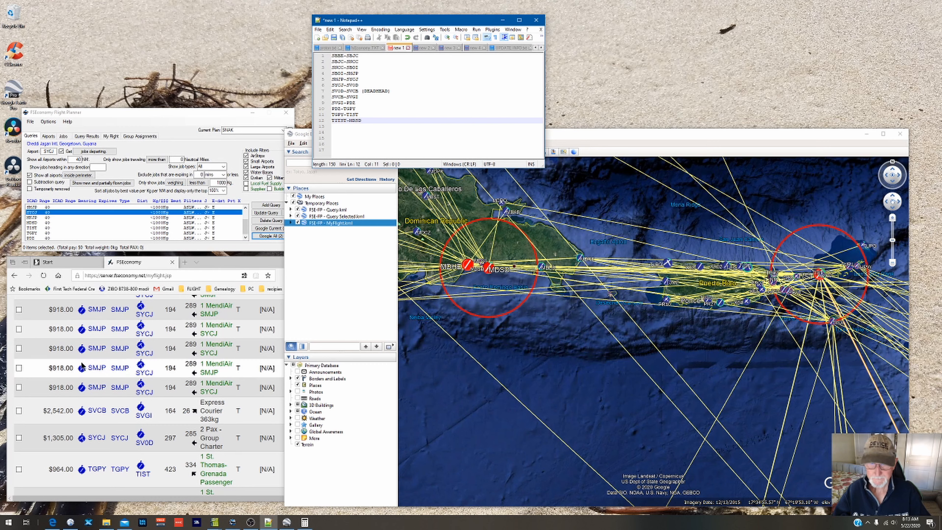
scroll(84, 357, up, 10)
scroll(83, 357, down, 10)
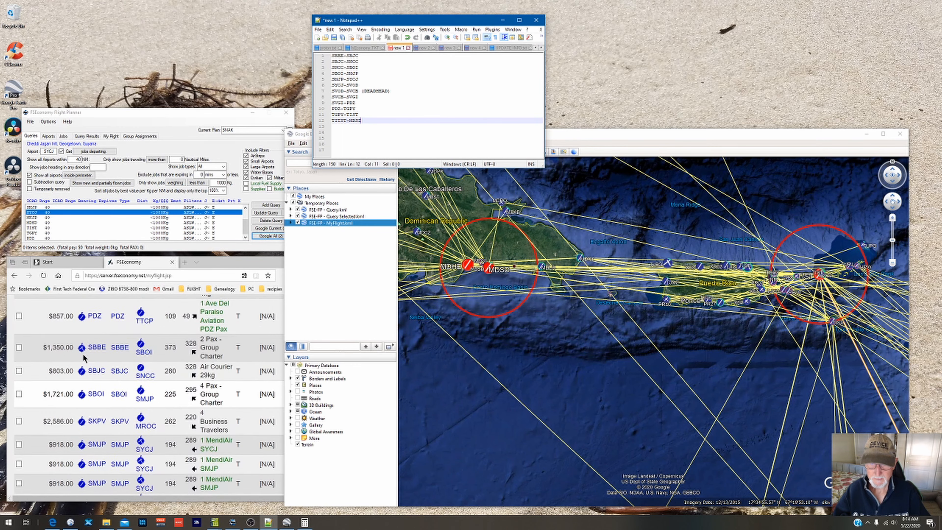
scroll(82, 357, down, 5)
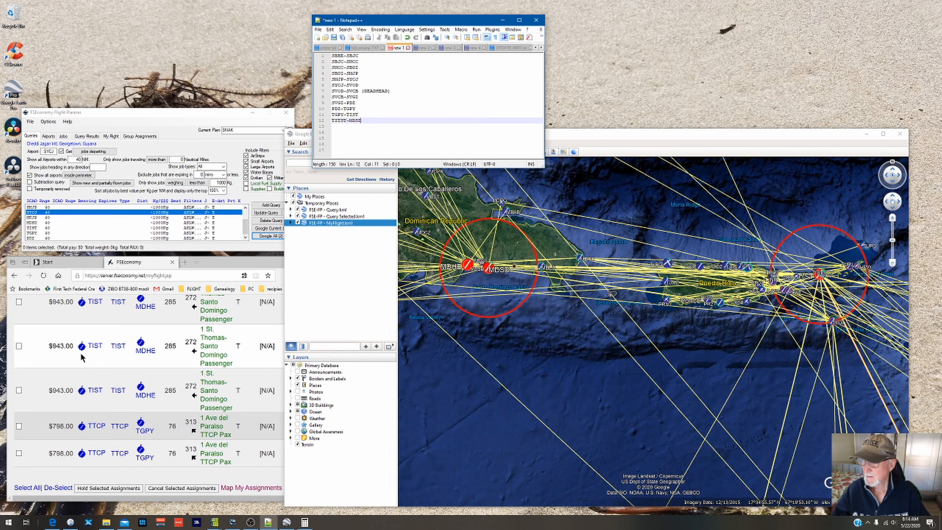
key(BackSpace)
key(BackSpace)
text(HE)
Step: Add the leg MDHE-MSD to the route list, and check the onward MDSD to MKJP job on the map and in MyFlight
key(Return)
text(M)
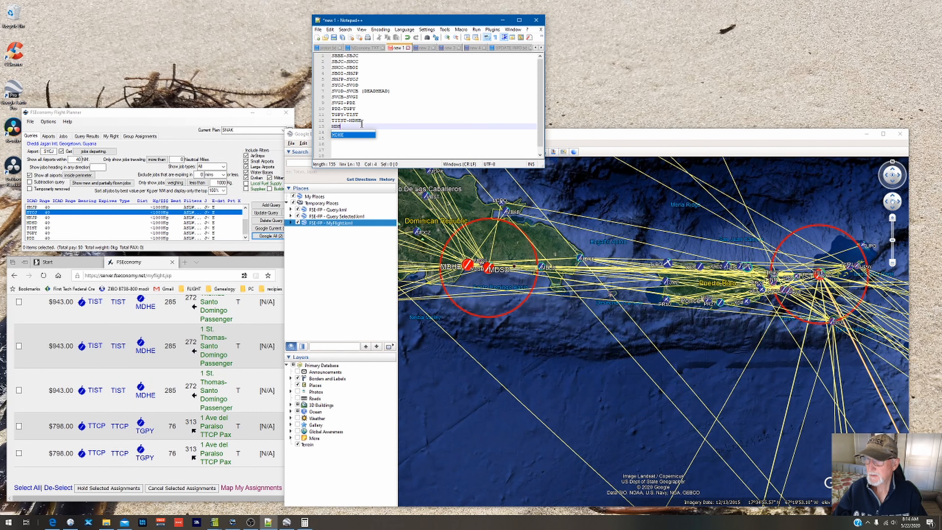
text(DHE)
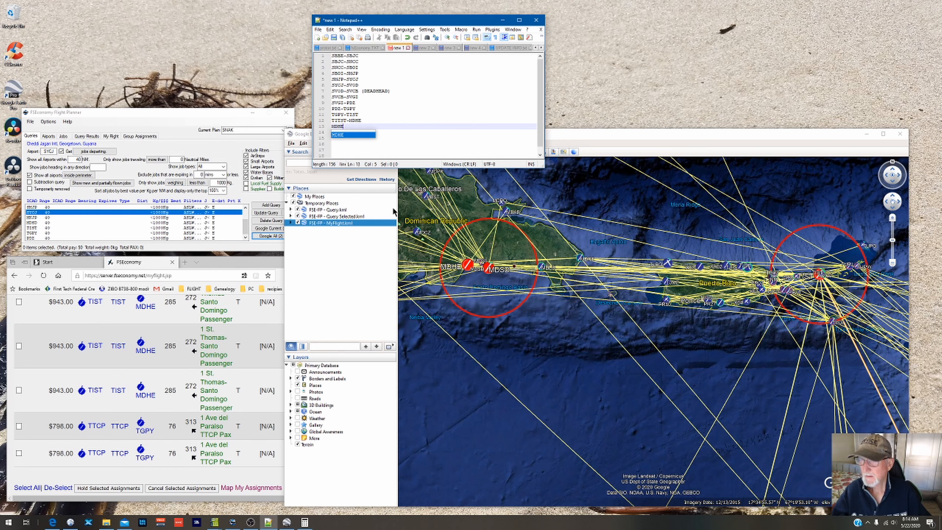
text(-MDS)
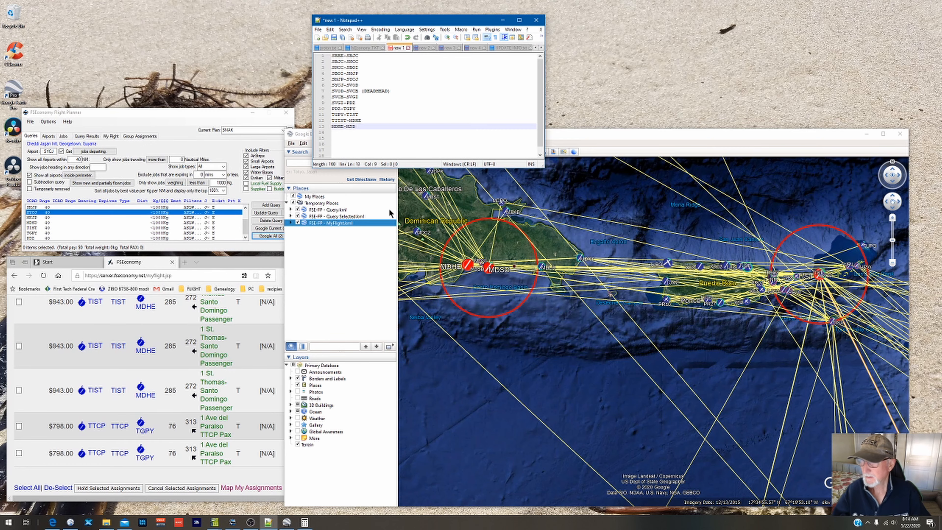
drag(489, 267, 502, 383)
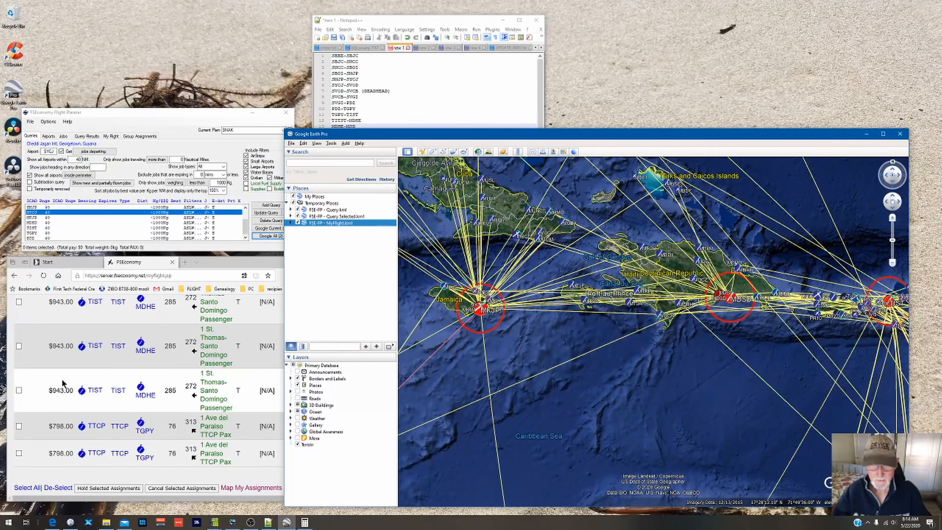
scroll(68, 376, up, 3)
scroll(69, 377, up, 10)
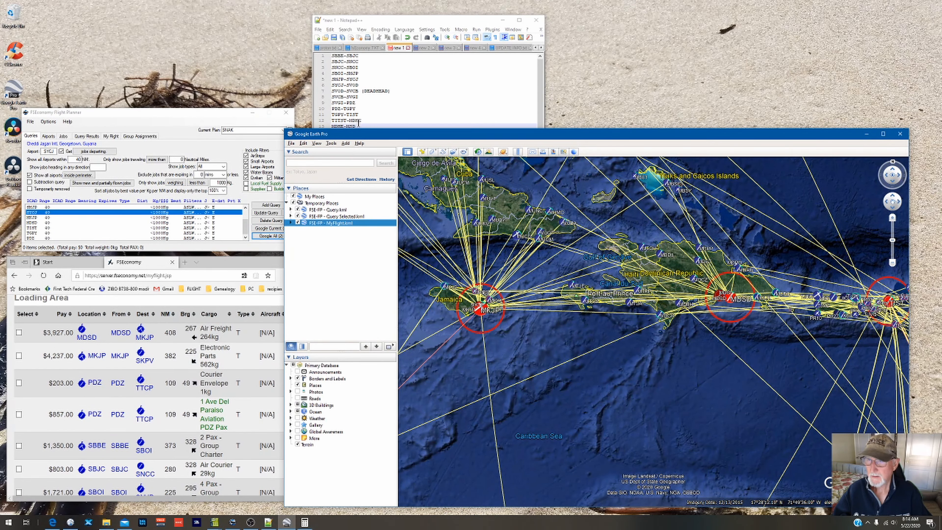
Step: Move the Notepad++ window clear of the map and correct the departure code TITST to TIST in the MDHE leg
drag(388, 21, 389, 6)
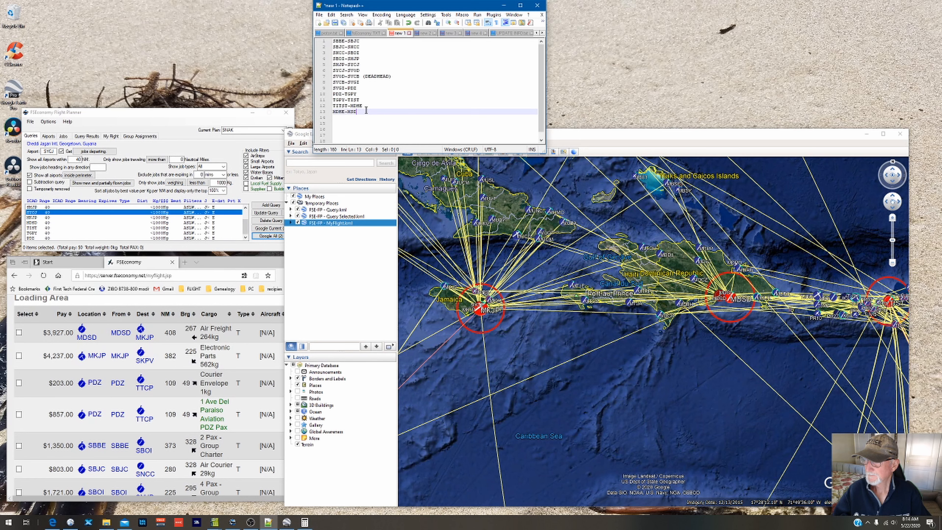
click(341, 106)
key(BackSpace)
click(370, 113)
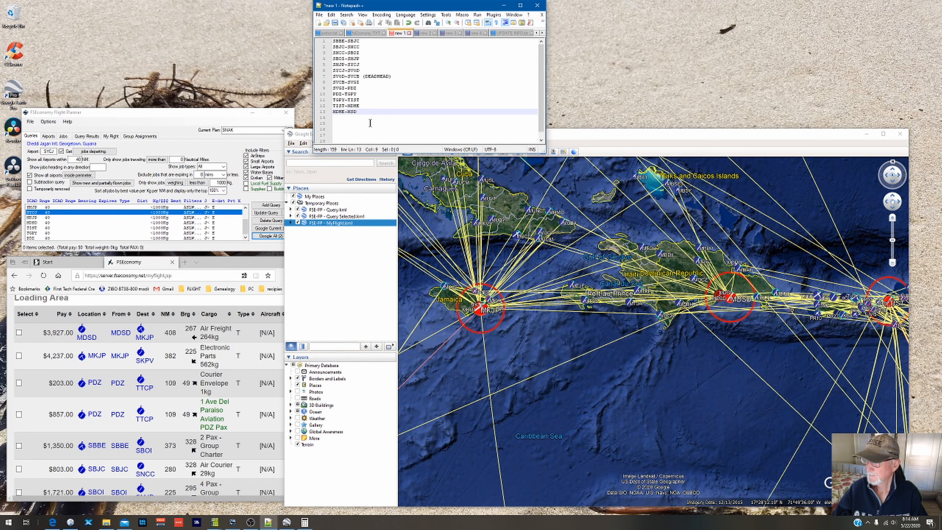
Step: Correct the destination of the leg to MDSD and add the leg MDSD-MKJP below it in the route list
text(D)
key(Return)
key(Return)
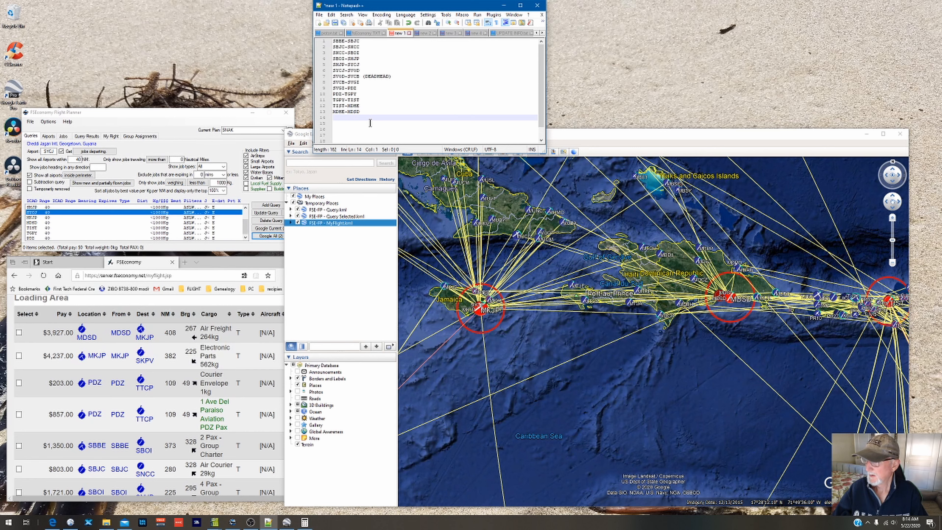
text(MDSD-MK)
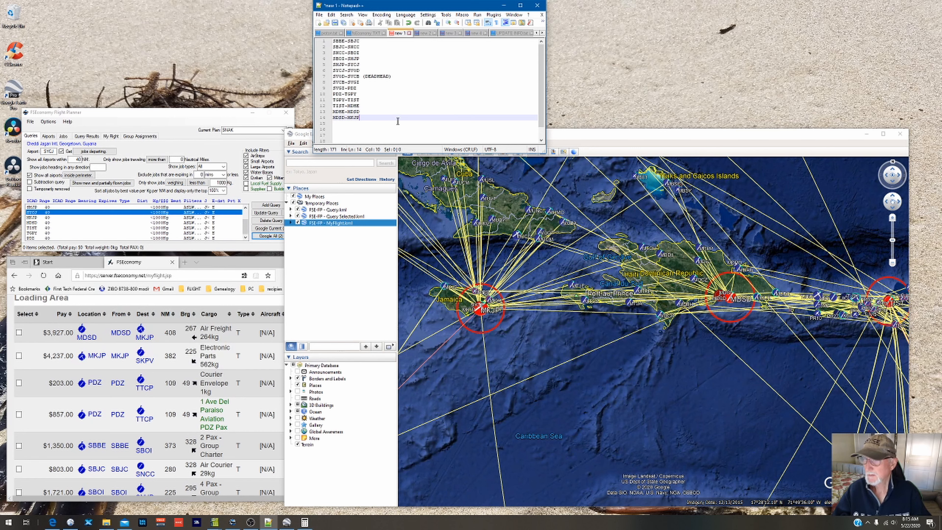
text(JP)
key(Return)
Step: Find the onward airport from MKJP on the Google Earth map and add the leg MKJP-SKPV to the Notepad++ route list
scroll(467, 372, down, 2)
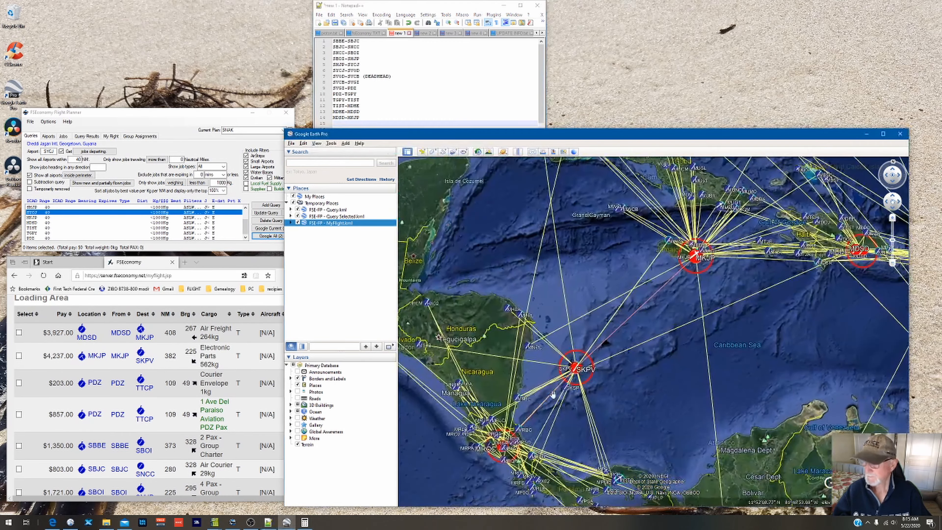
text(MKJ--SKPV)
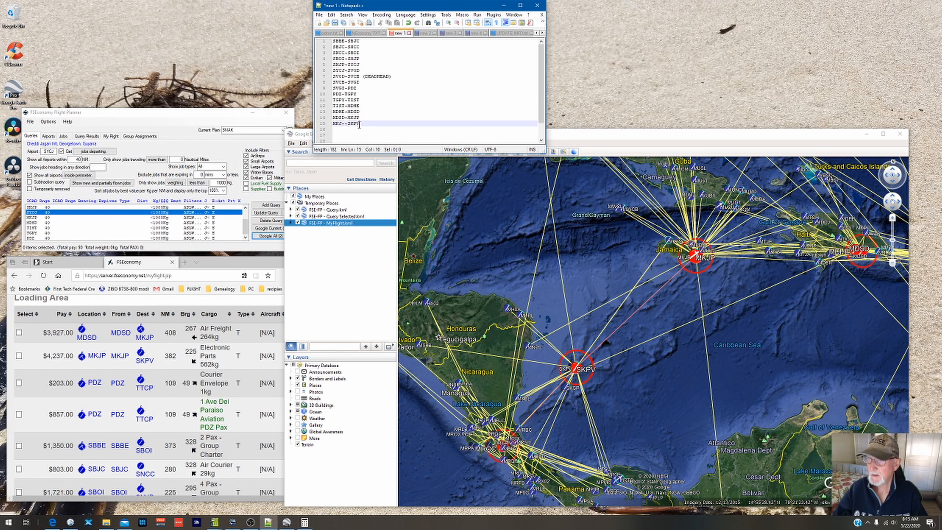
key(BackSpace)
text(JP-)
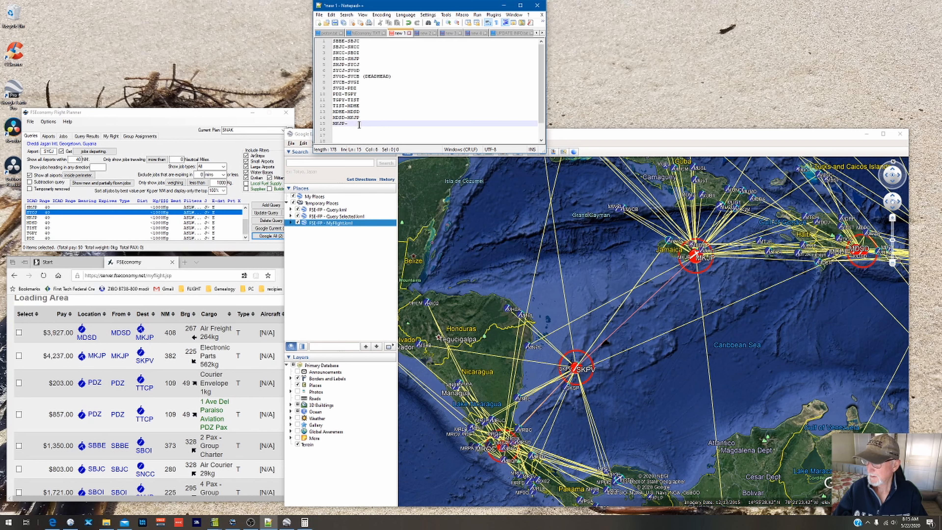
text(SKPV)
key(Return)
Step: Add the final leg SKPV-MROC to the route list
text(SK)
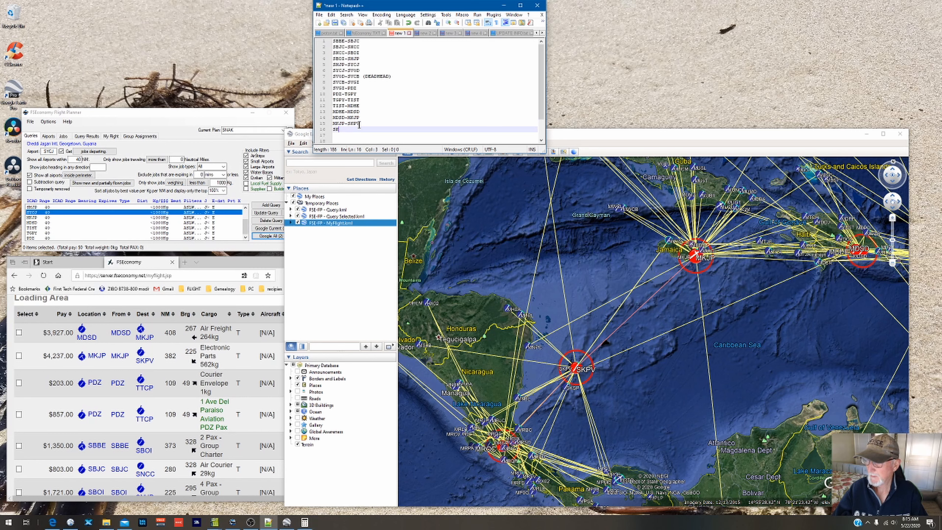
text(KPV-)
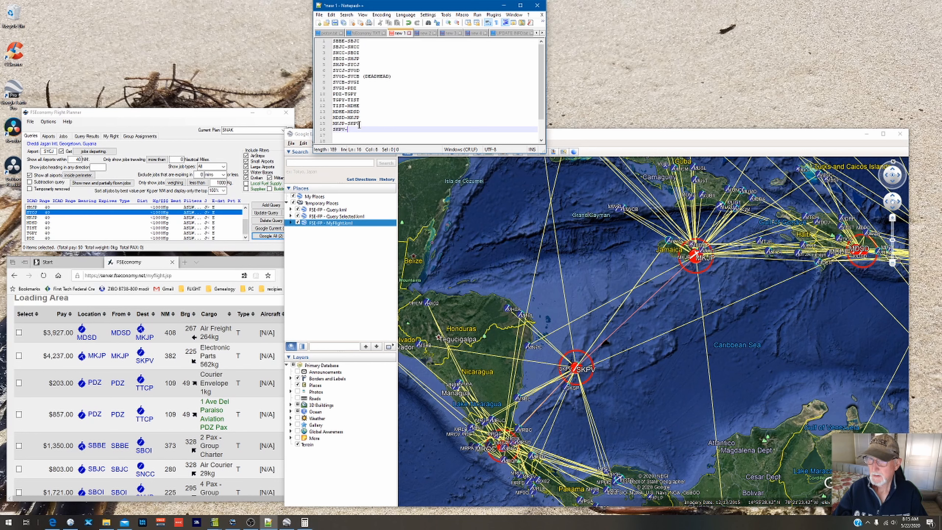
text(MROC)
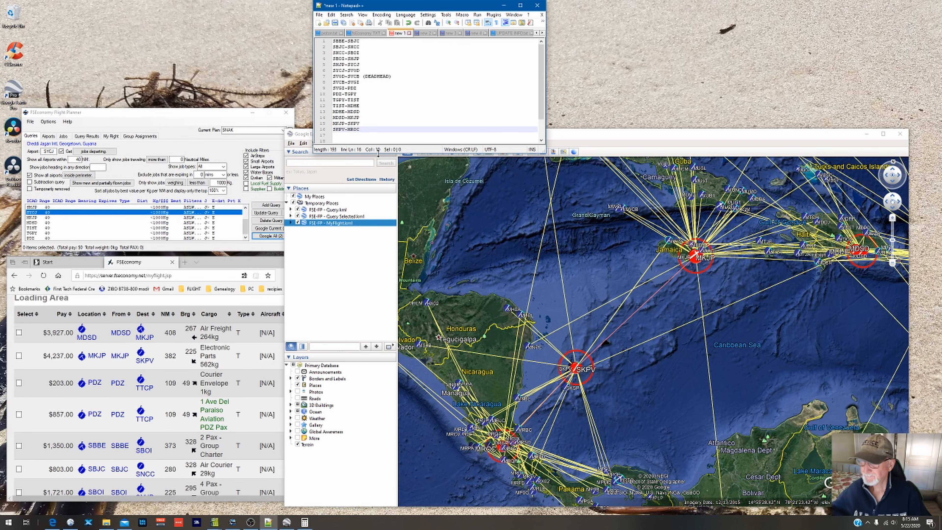
Step: Check the SKPV to MROC job in MyFlight and review the full route between SBBE and MROC in Google Earth
drag(631, 394, 602, 371)
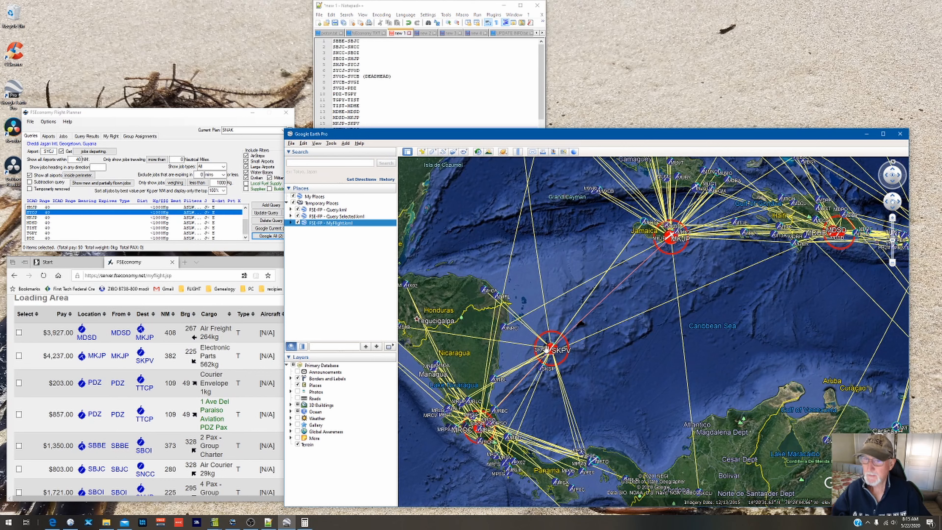
scroll(95, 399, down, 3)
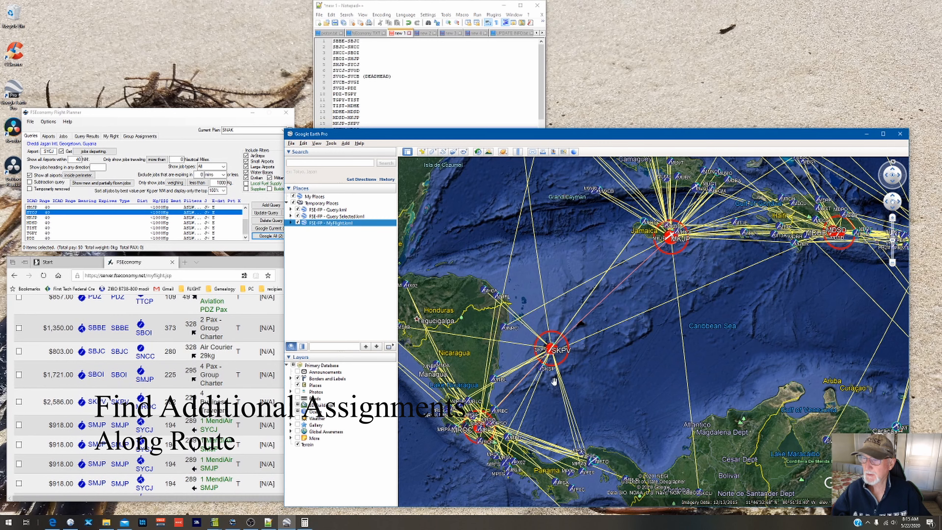
drag(645, 350, 578, 334)
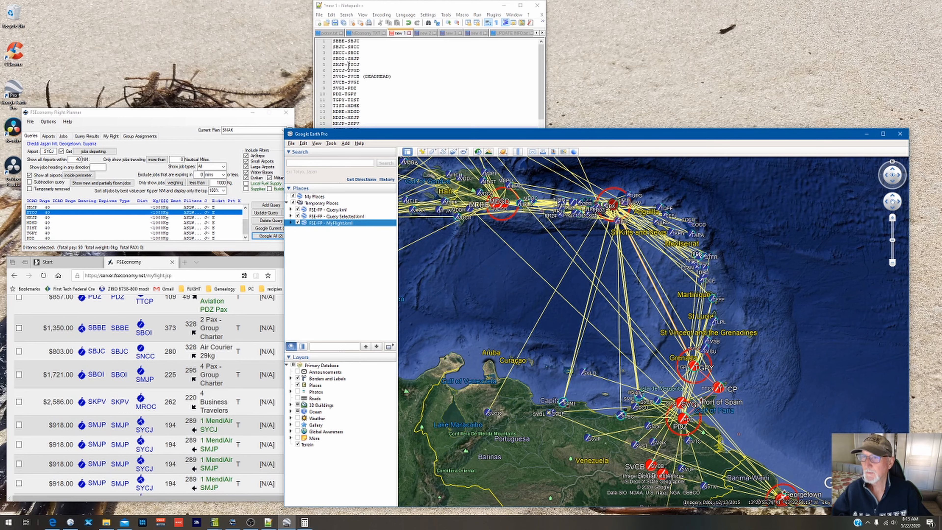
drag(593, 404, 506, 323)
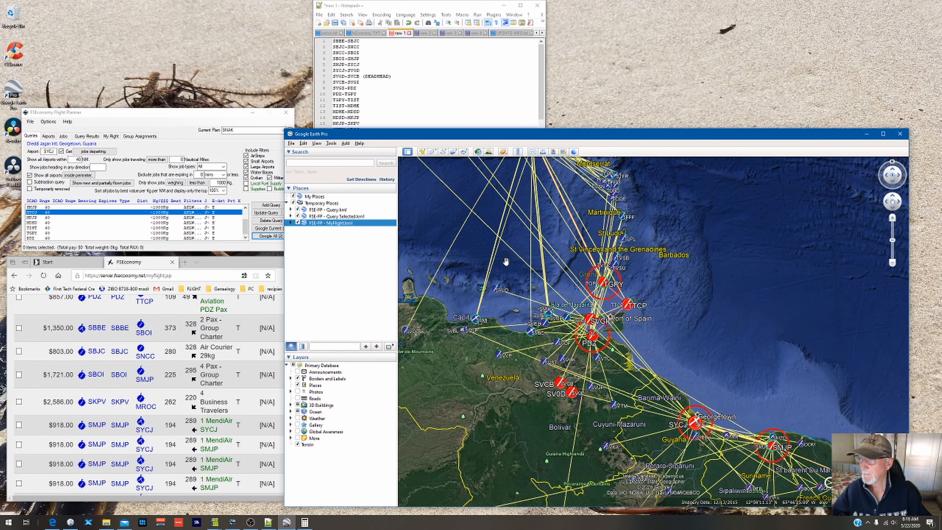
scroll(510, 270, down, 2)
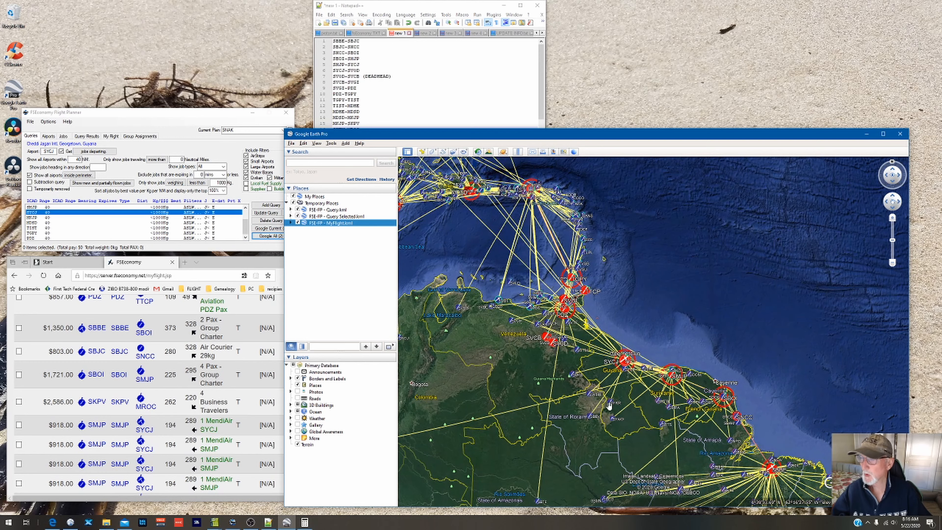
drag(609, 406, 568, 374)
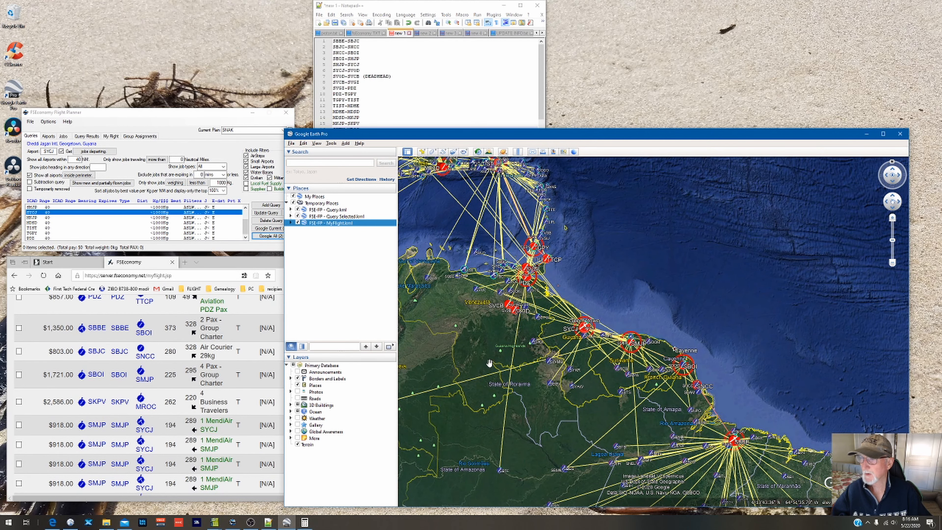
scroll(443, 331, down, 4)
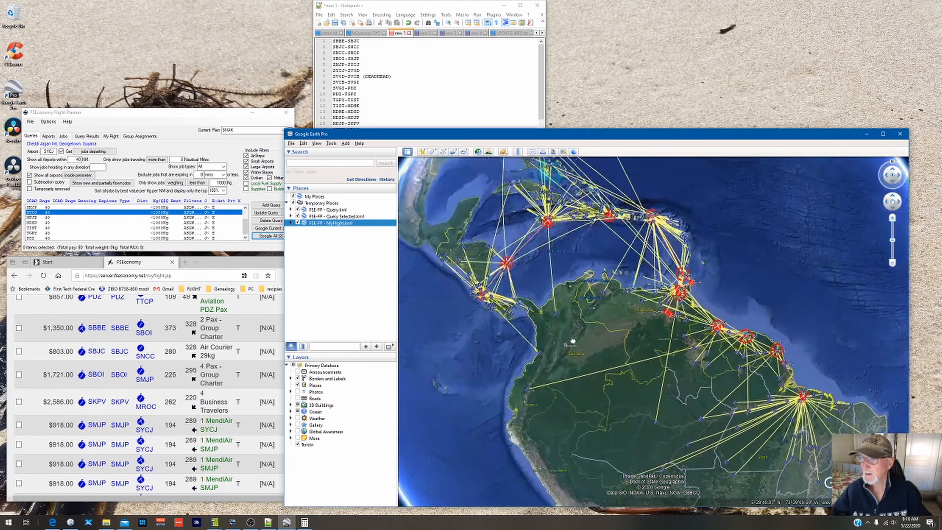